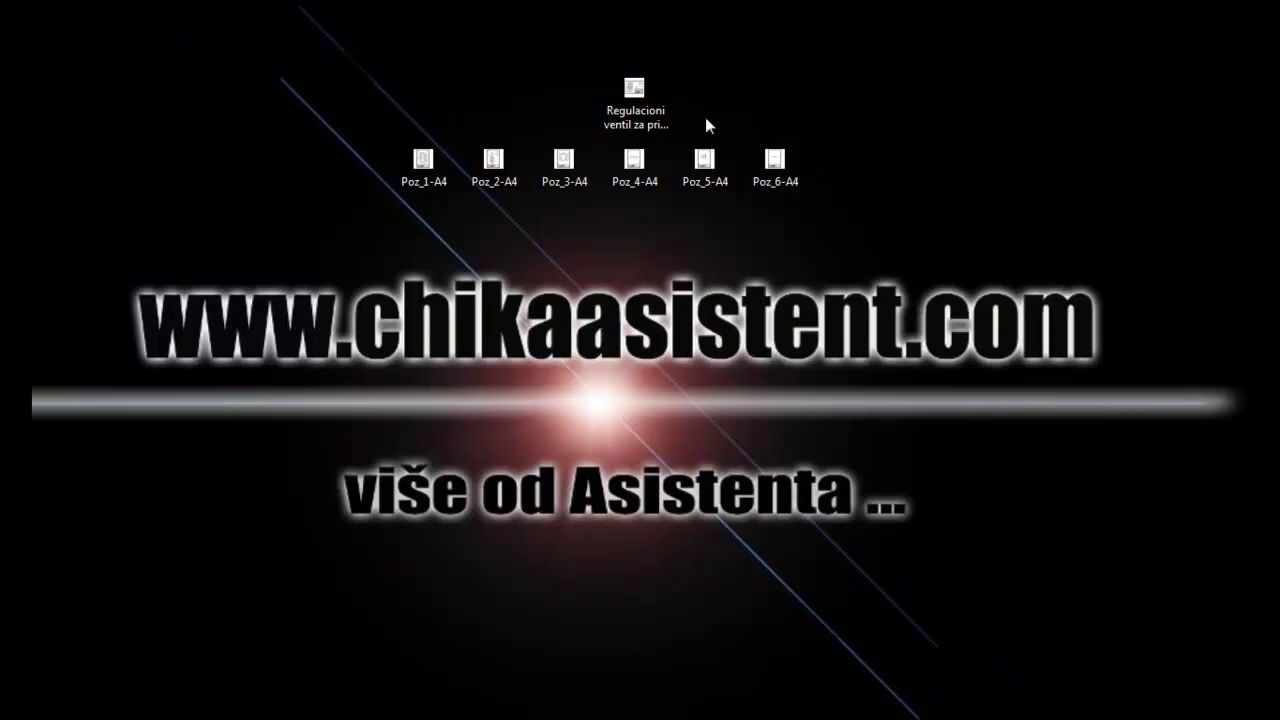
# Review and close the valve assembly and Poz_3-A4 cover drawing PDFs, then start a new SolidWorks document
pyautogui.doubleClick(621, 104)
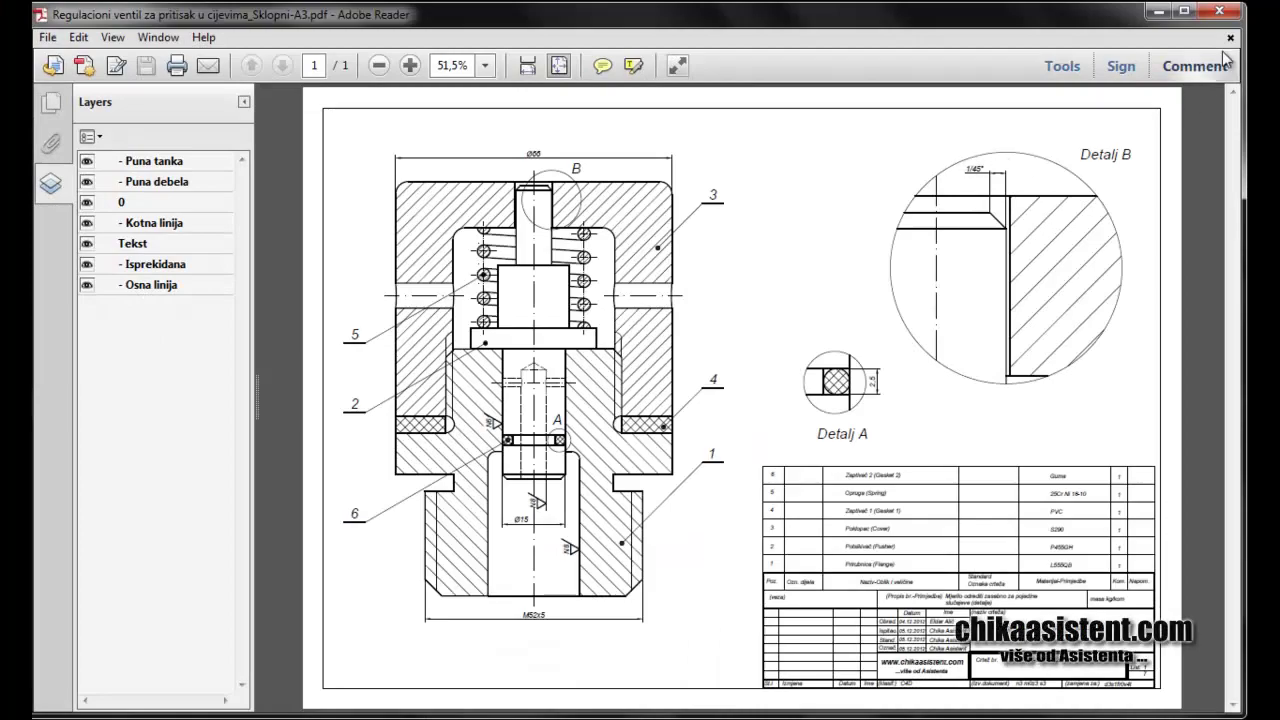
pyautogui.click(1222, 9)
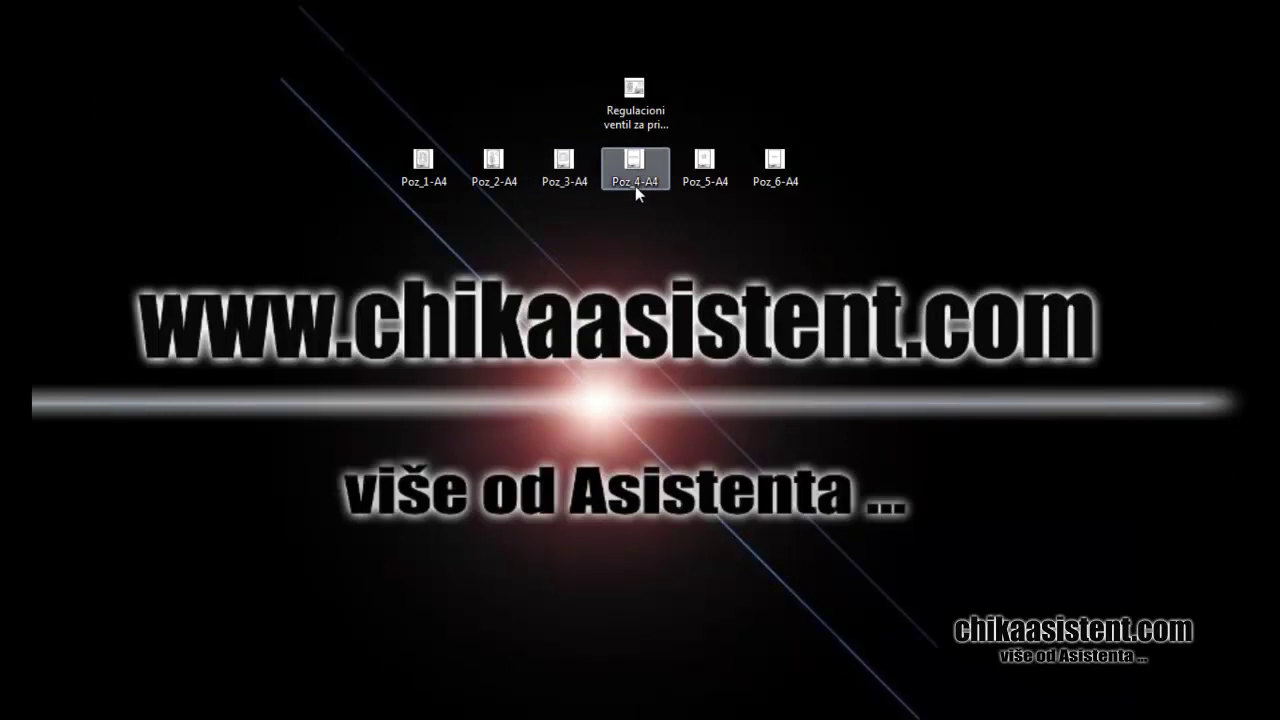
pyautogui.doubleClick(572, 172)
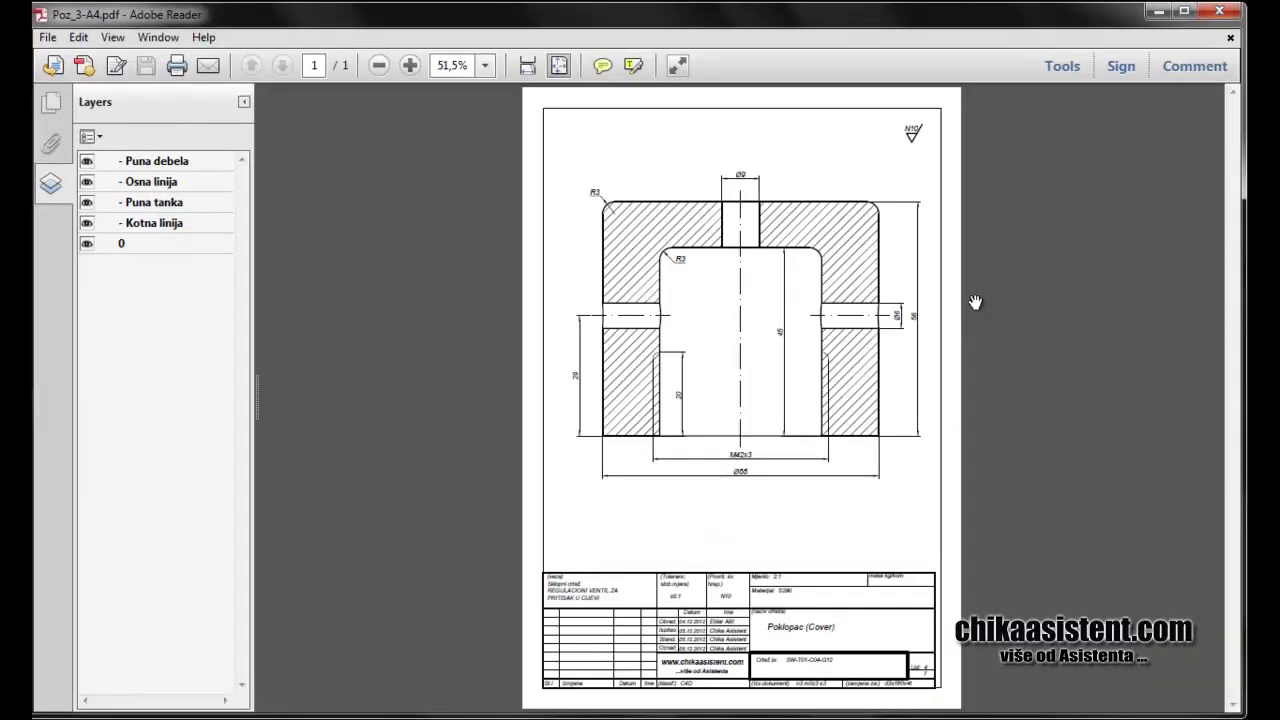
pyautogui.click(1219, 11)
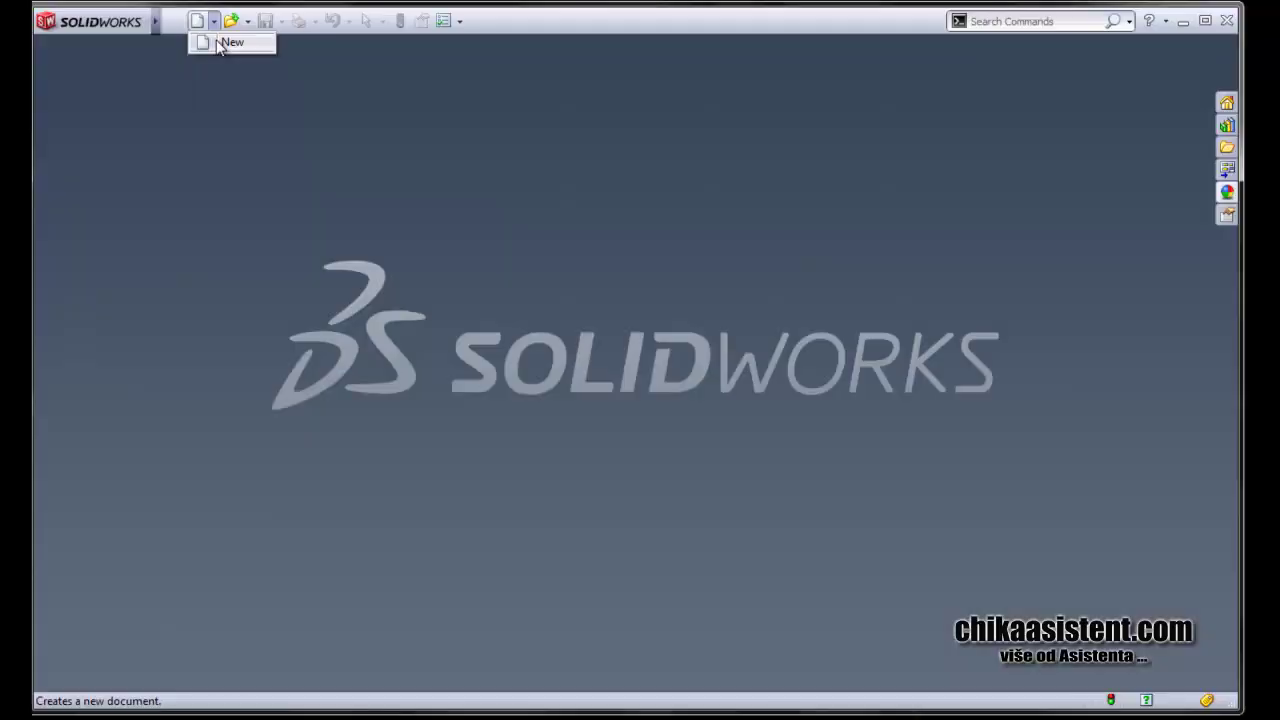
pyautogui.click(215, 42)
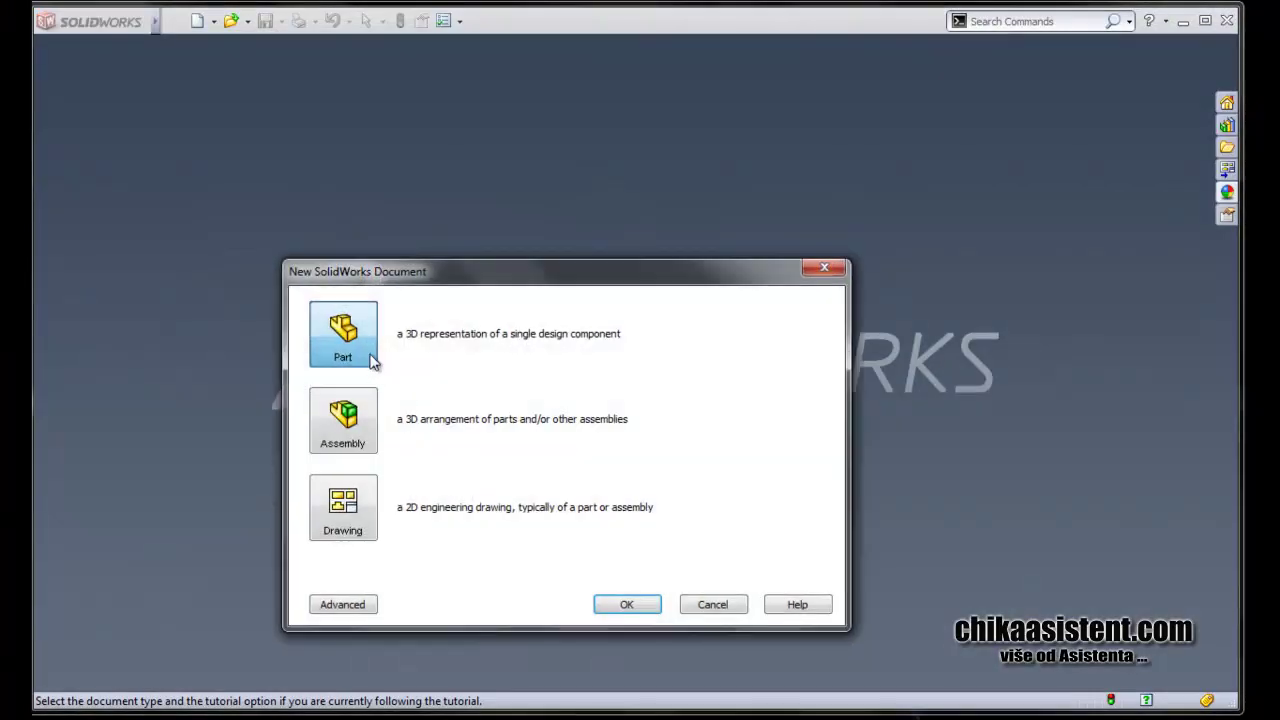
# Create a new part and draw a vertical centreline up from the origin on the Front Plane
pyautogui.click(640, 607)
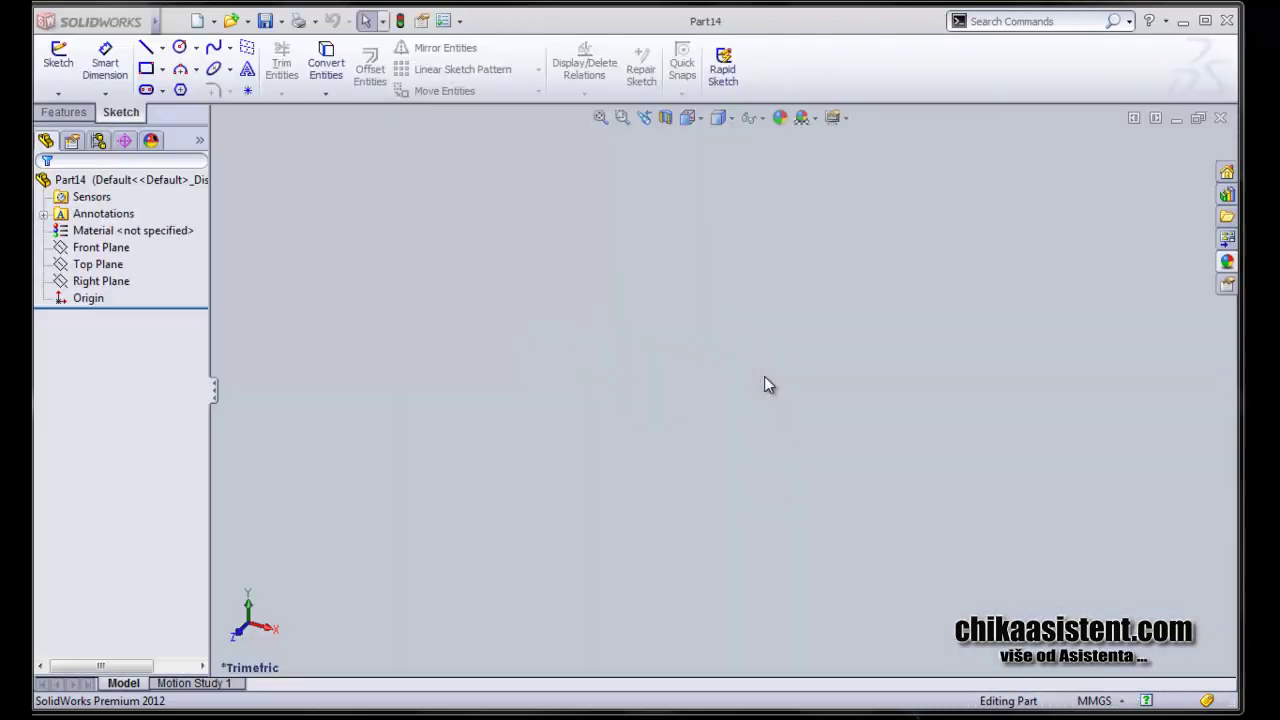
pyautogui.rightClick(90, 247)
pyautogui.click(85, 221)
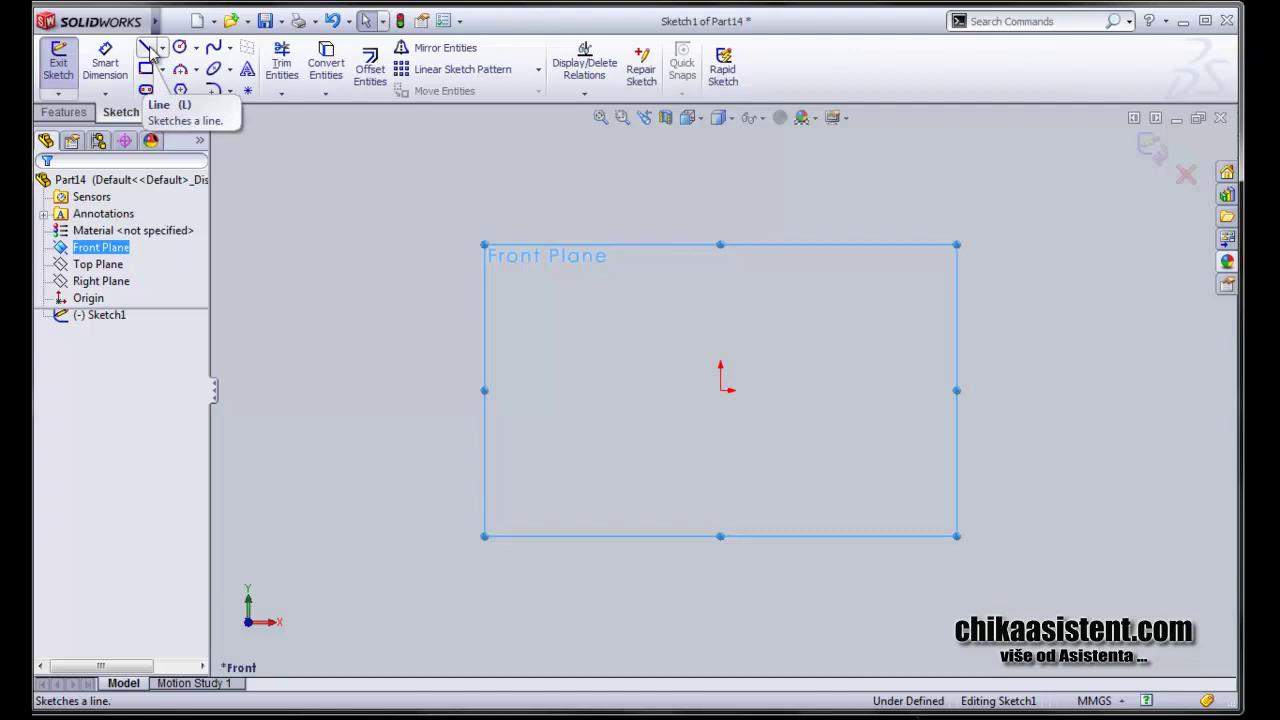
pyautogui.click(162, 47)
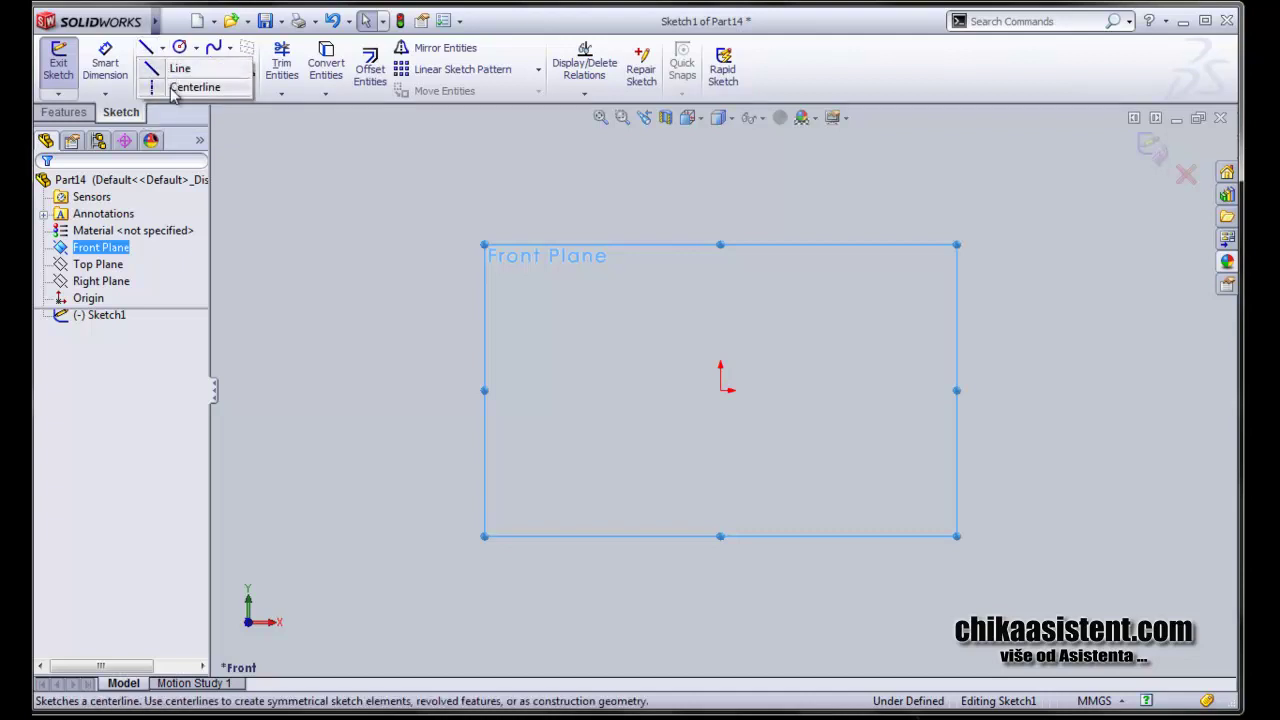
pyautogui.click(190, 87)
pyautogui.click(720, 390)
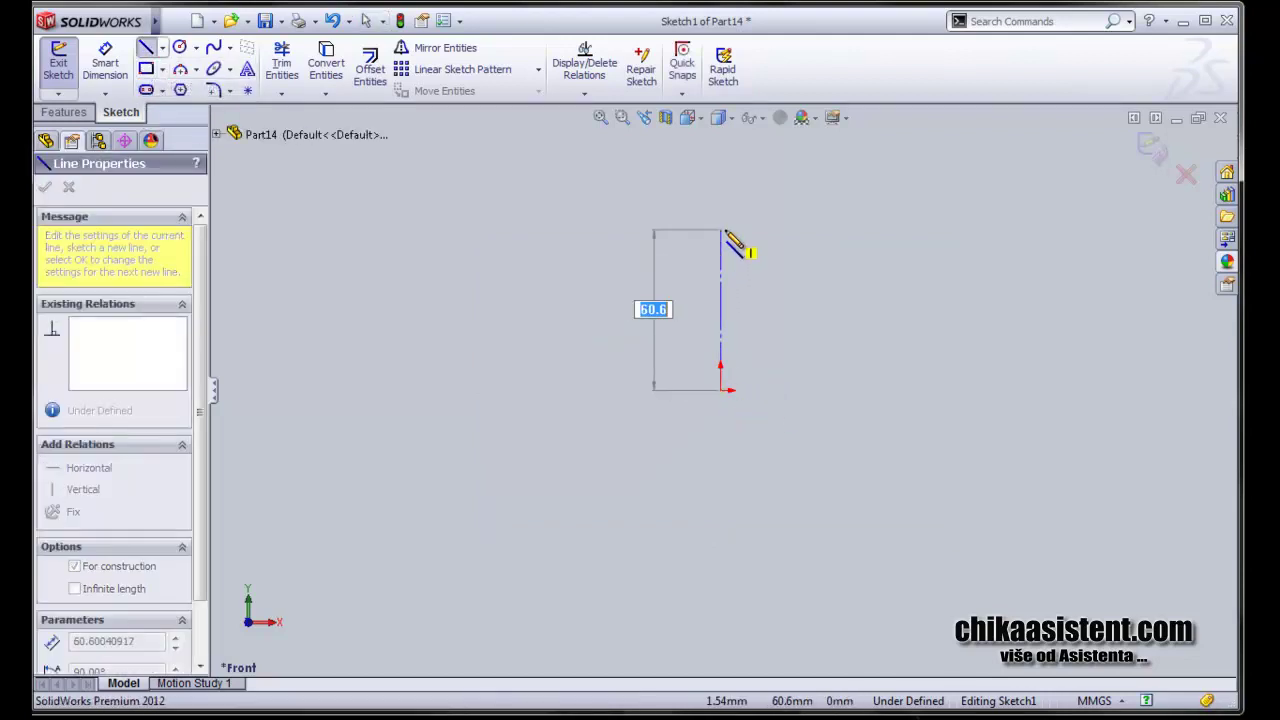
pyautogui.click(720, 229)
pyautogui.press('Escape')
# Draw the closed stepped line profile beside the centreline
pyautogui.click(146, 52)
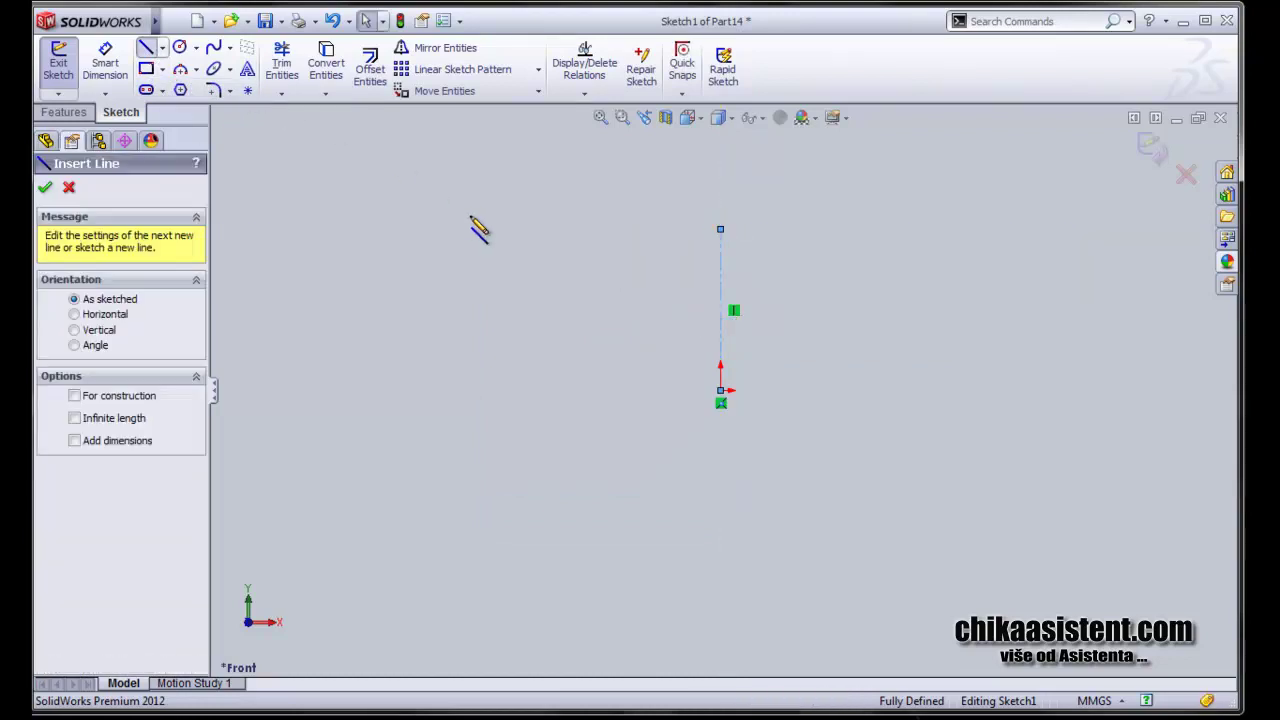
pyautogui.click(720, 390)
pyautogui.scroll(3, 771, 249)
pyautogui.click(761, 232)
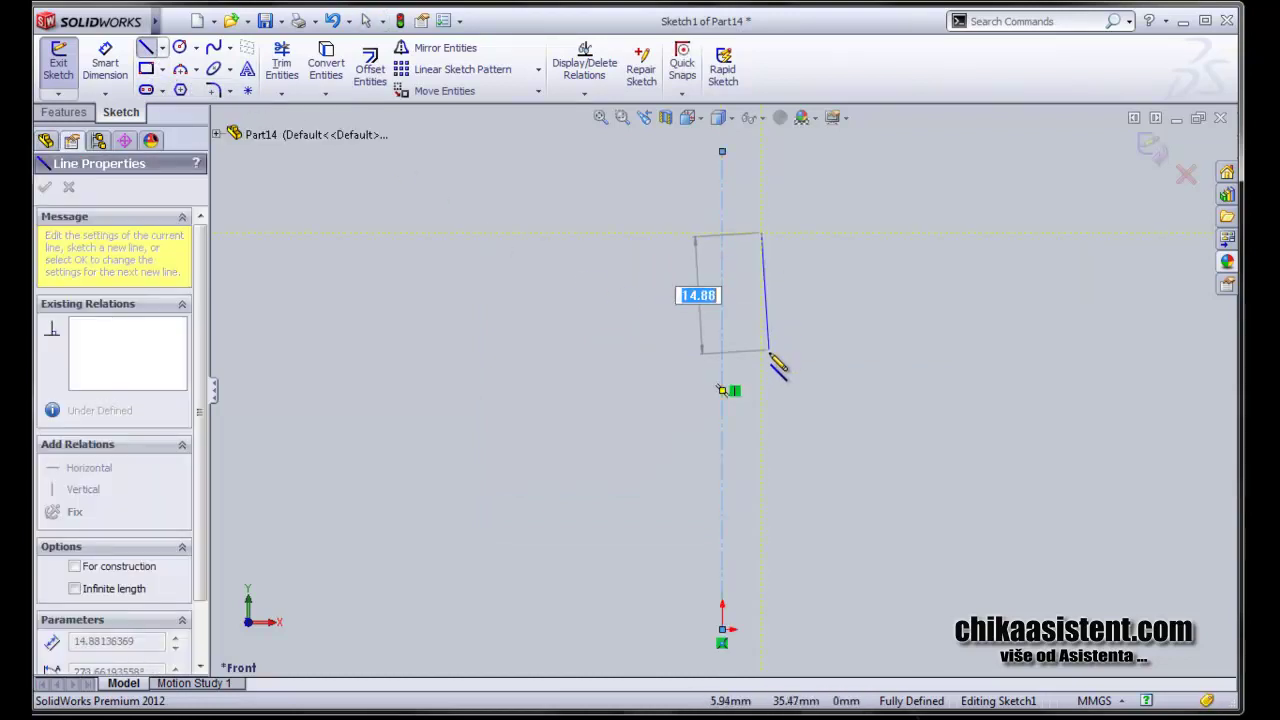
pyautogui.click(761, 354)
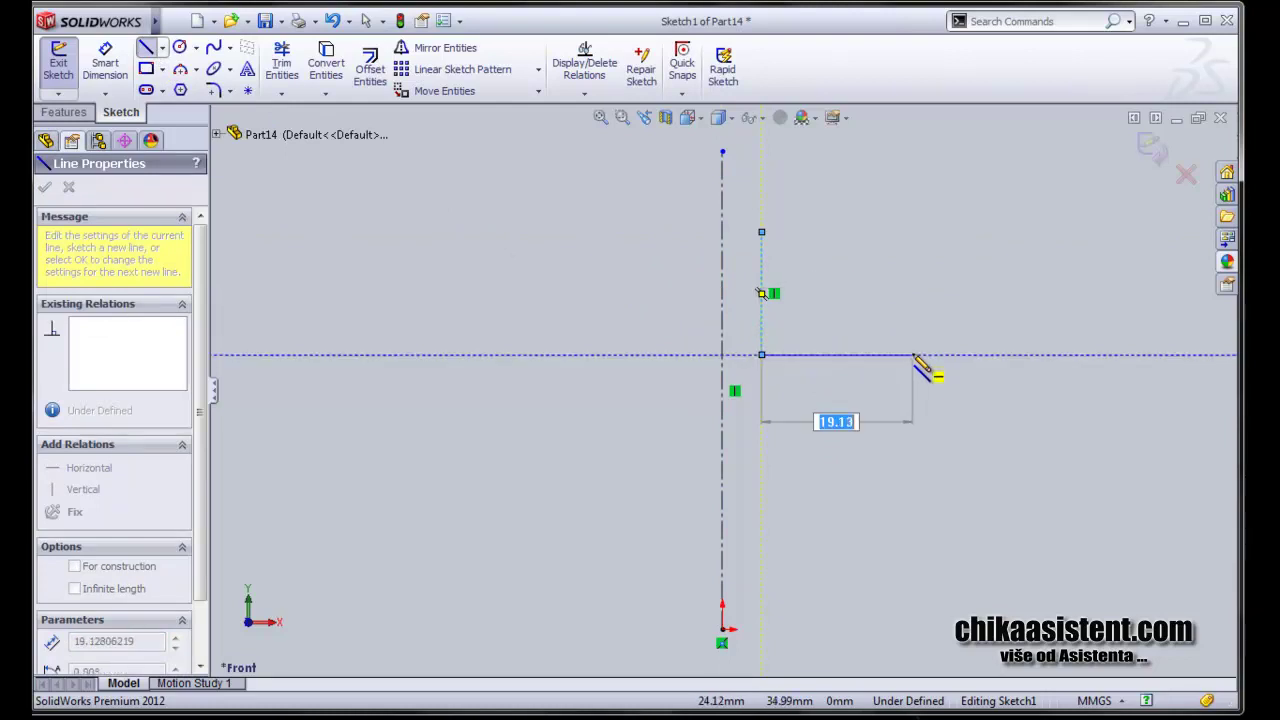
pyautogui.click(912, 354)
pyautogui.click(912, 605)
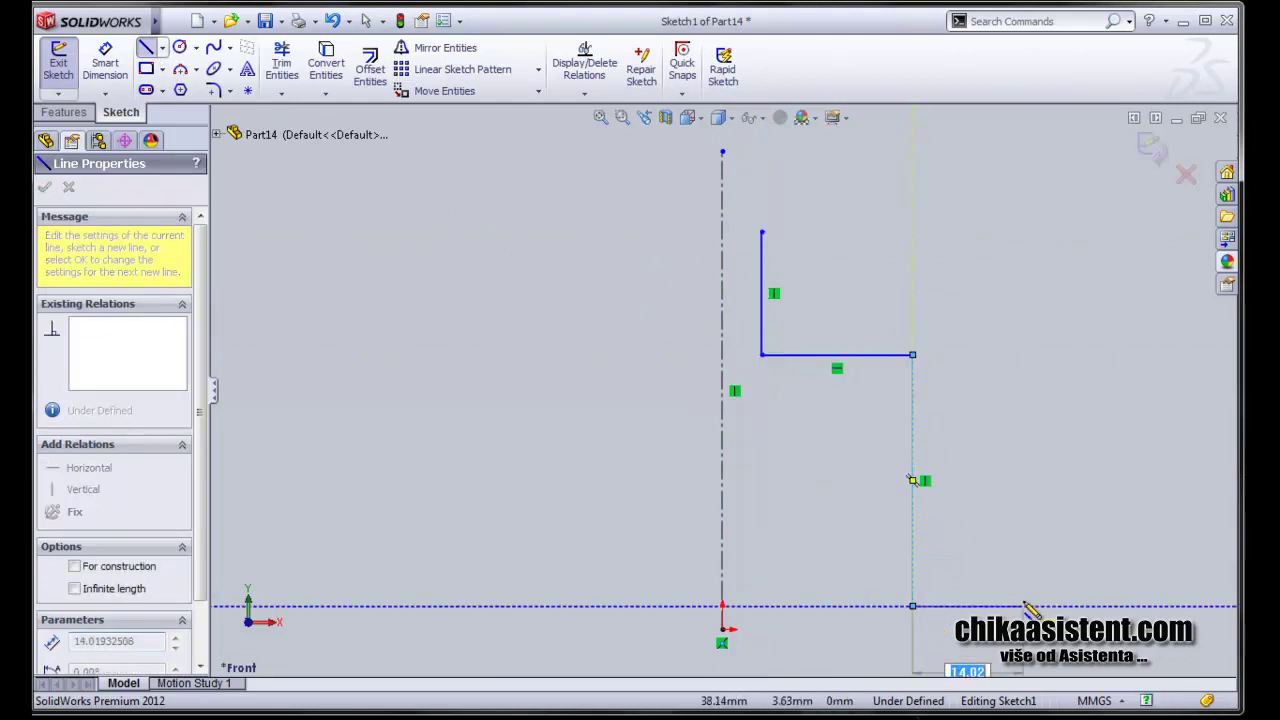
pyautogui.click(1038, 605)
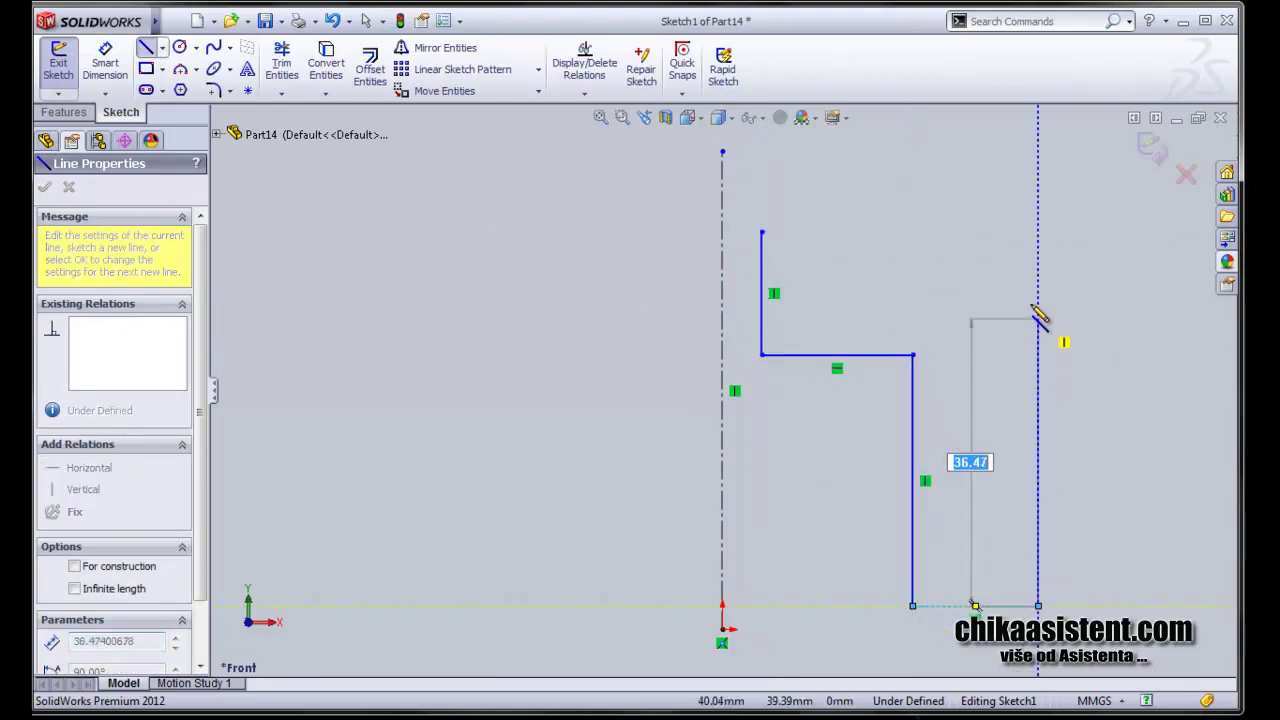
pyautogui.click(1038, 232)
pyautogui.click(762, 232)
pyautogui.press('Escape')
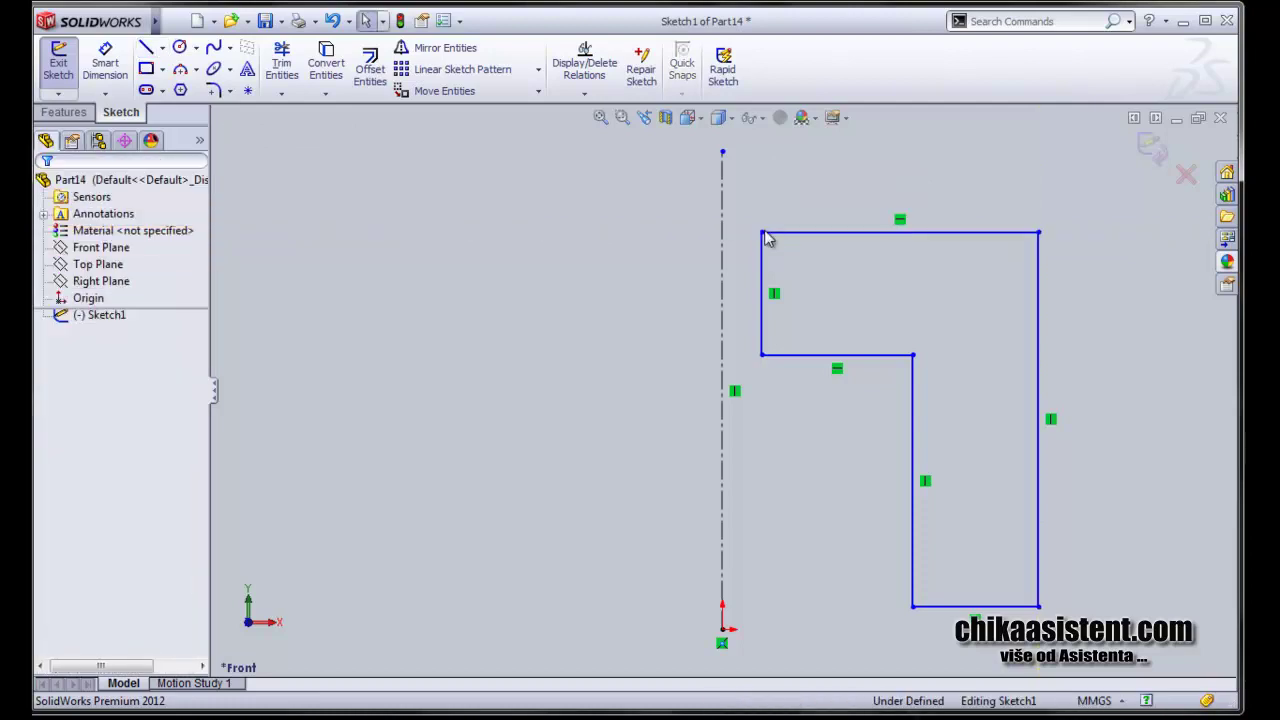
# Dimension the profile 33, 4.50, 18, 45 and 56, round corners R3, and zoom to fit
pyautogui.hotkey('ctrl', 'Left')
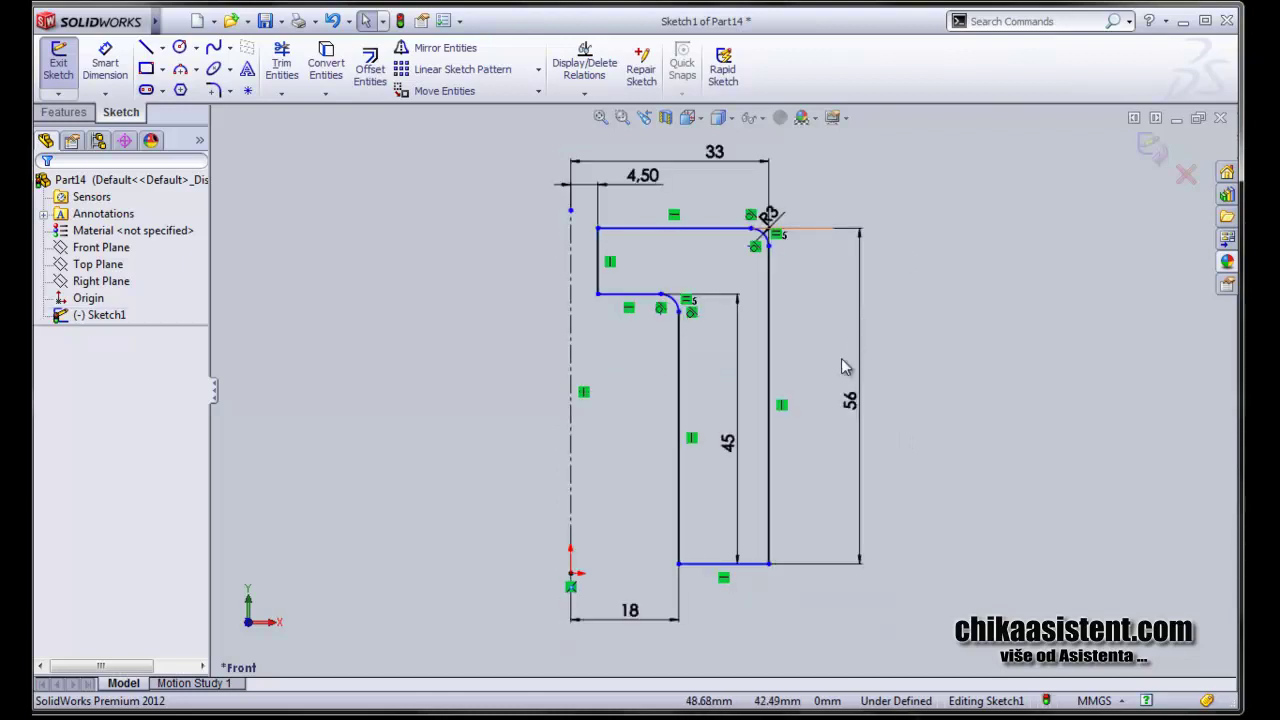
pyautogui.scroll(-1, 652, 640)
pyautogui.scroll(-2, 652, 640)
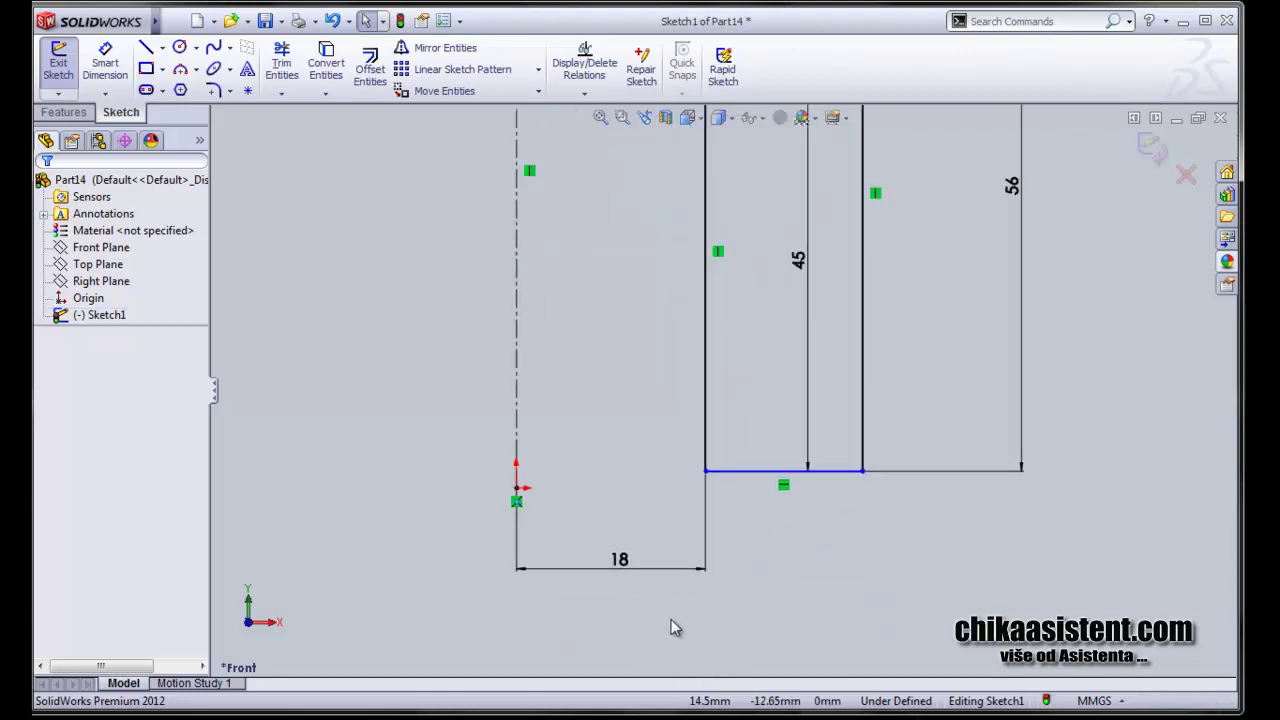
pyautogui.scroll(-1, 671, 622)
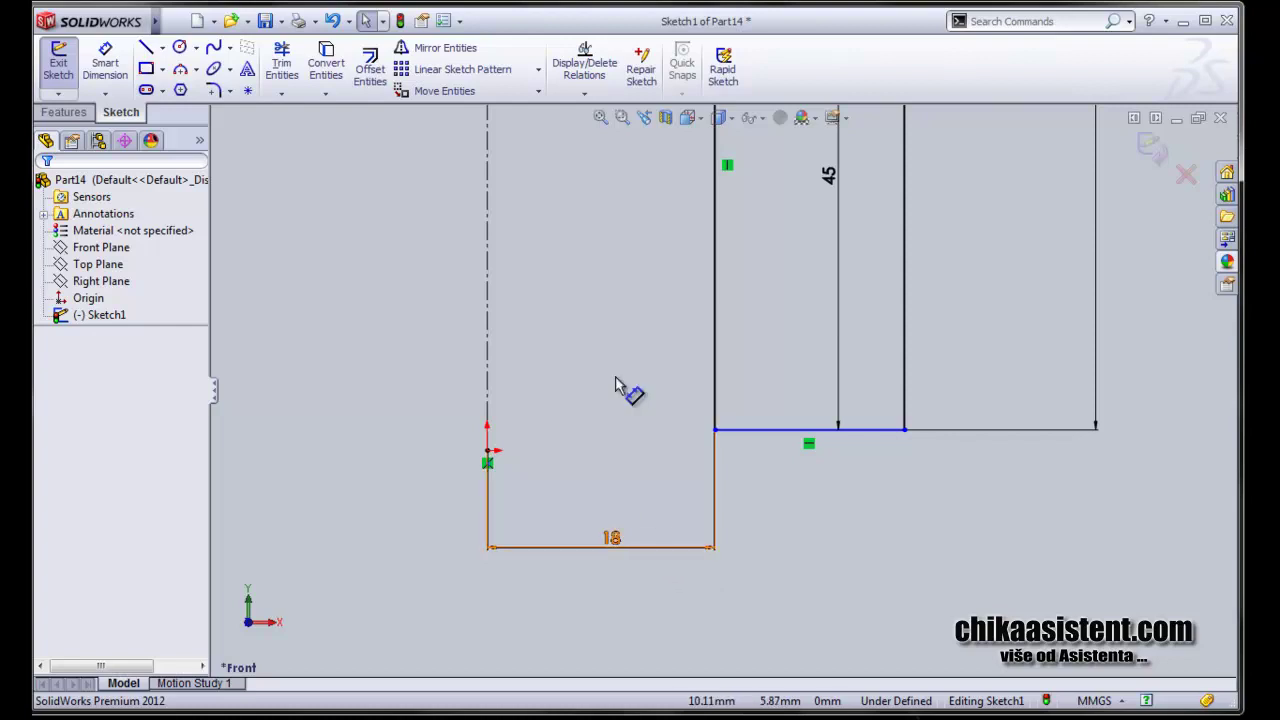
pyautogui.press('f')
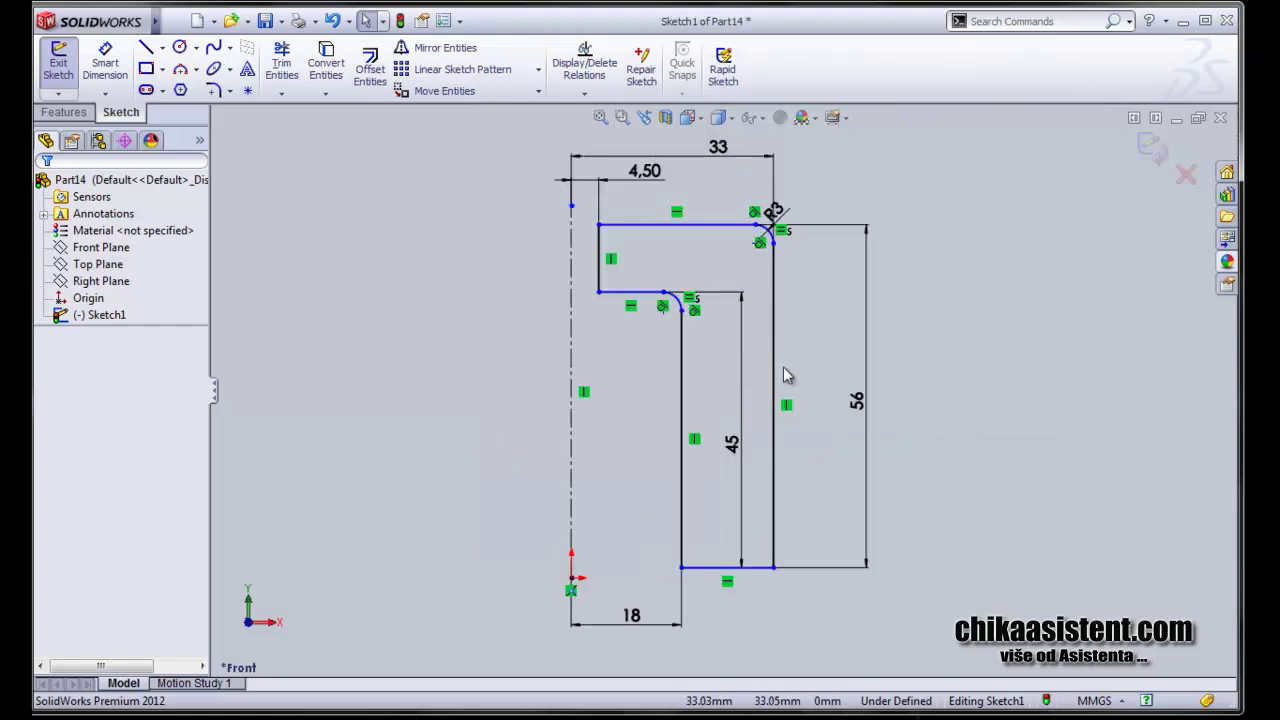
# Revolve Sketch1 a full 360° about its centreline into a cylindrical cap with a bore
pyautogui.click(1151, 155)
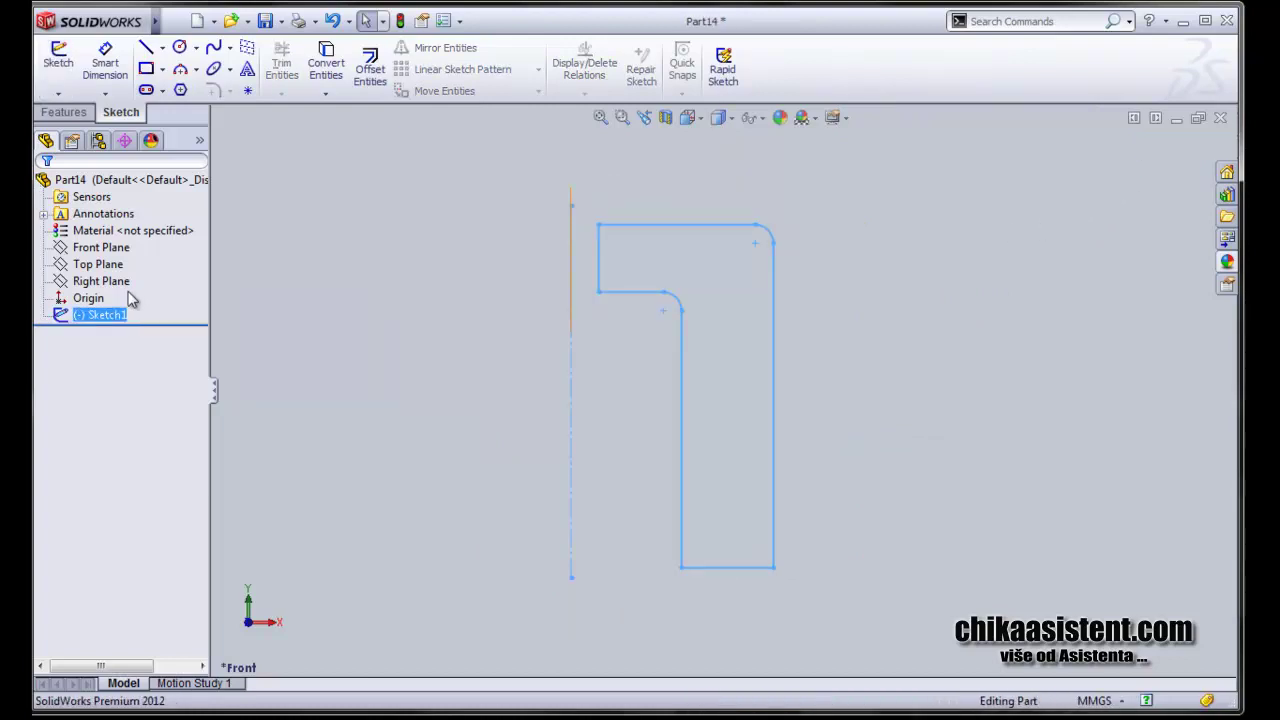
pyautogui.click(63, 112)
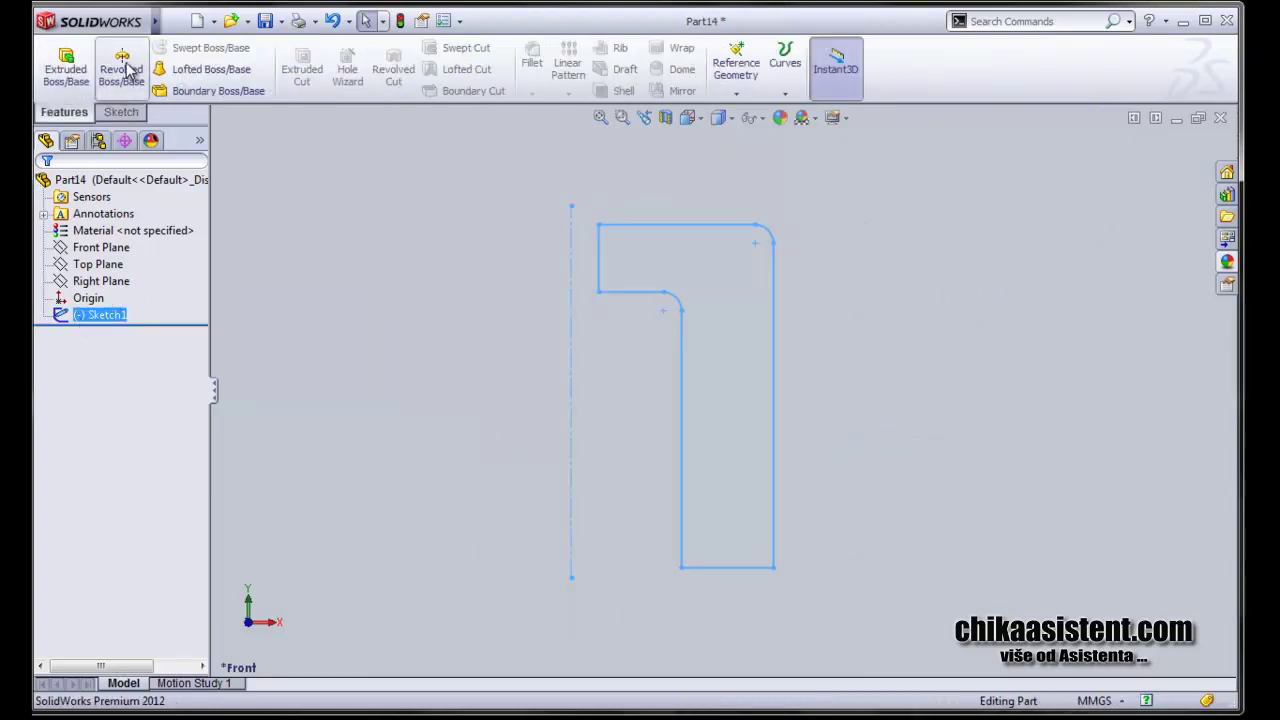
pyautogui.click(124, 68)
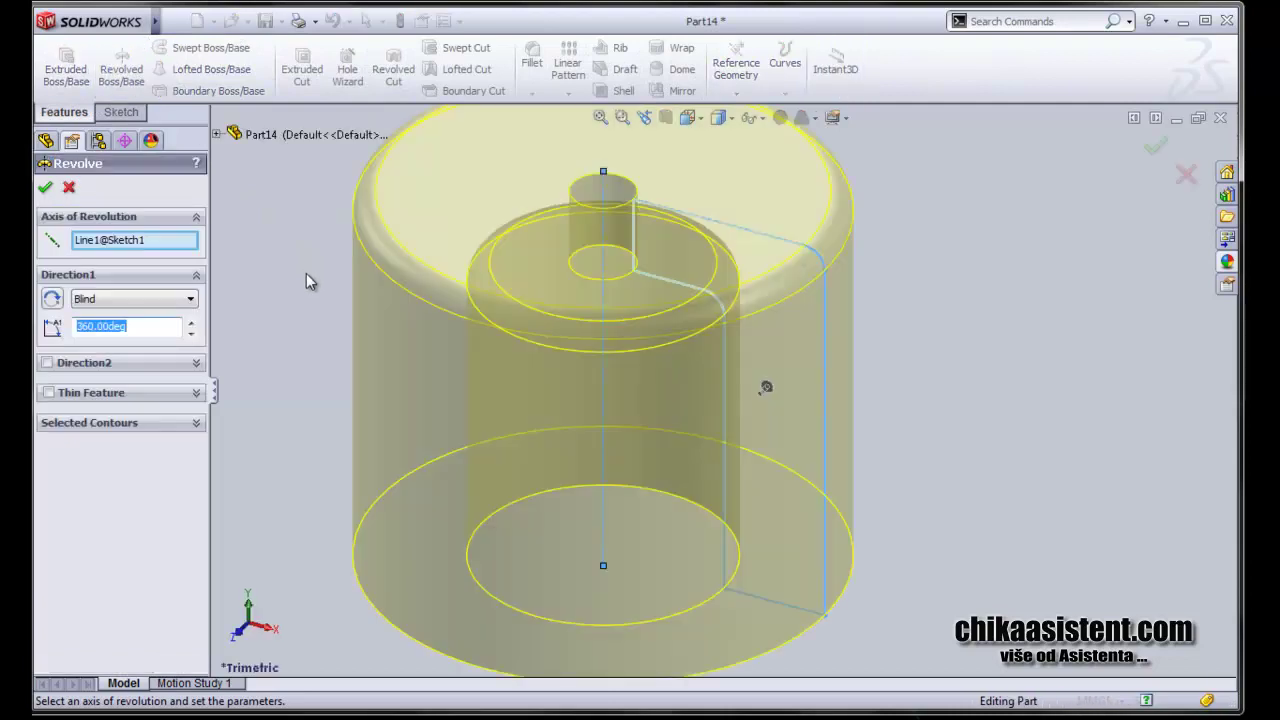
pyautogui.click(45, 187)
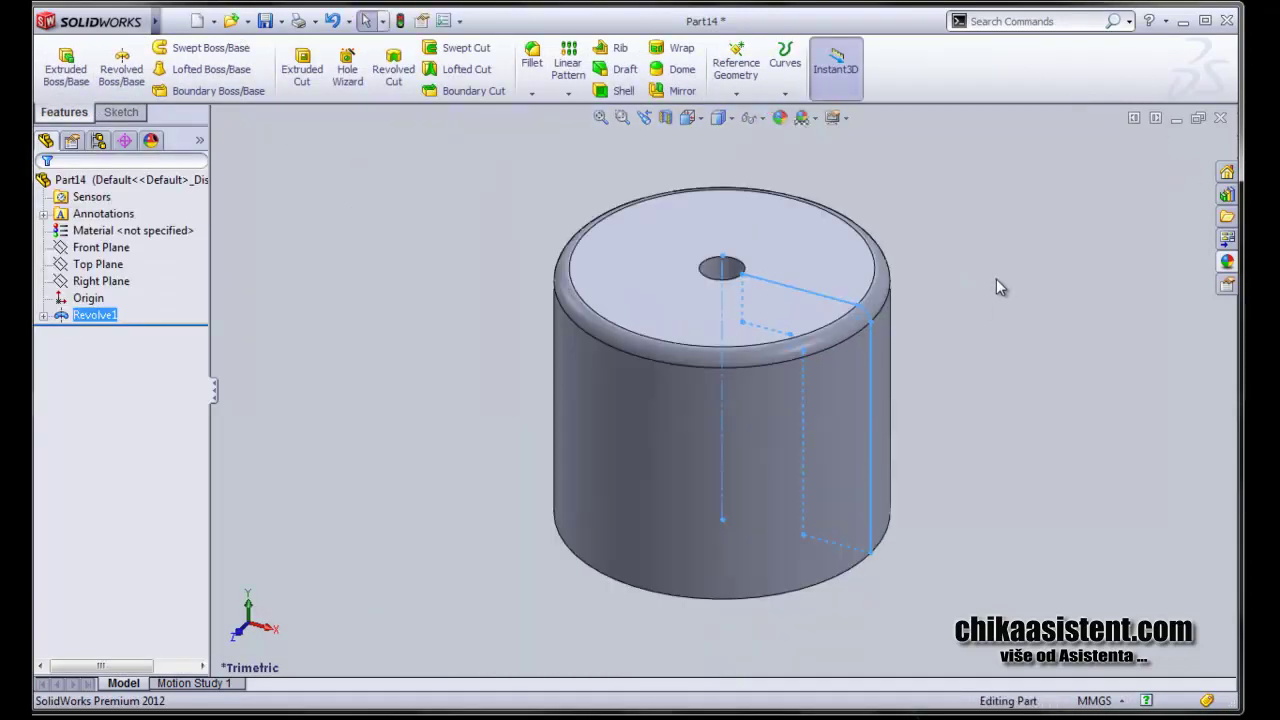
pyautogui.rightClick(98, 282)
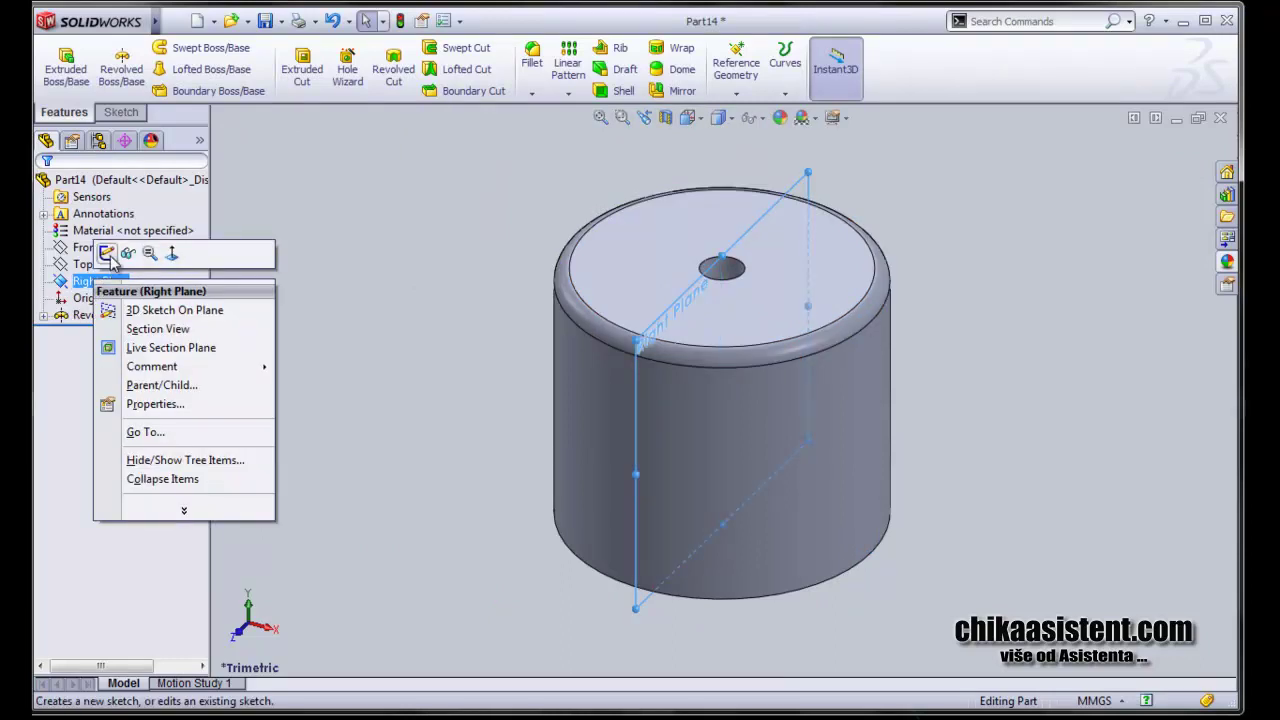
# Sketch a 6 mm circle on the Right Plane, centred on the centreline
pyautogui.click(106, 253)
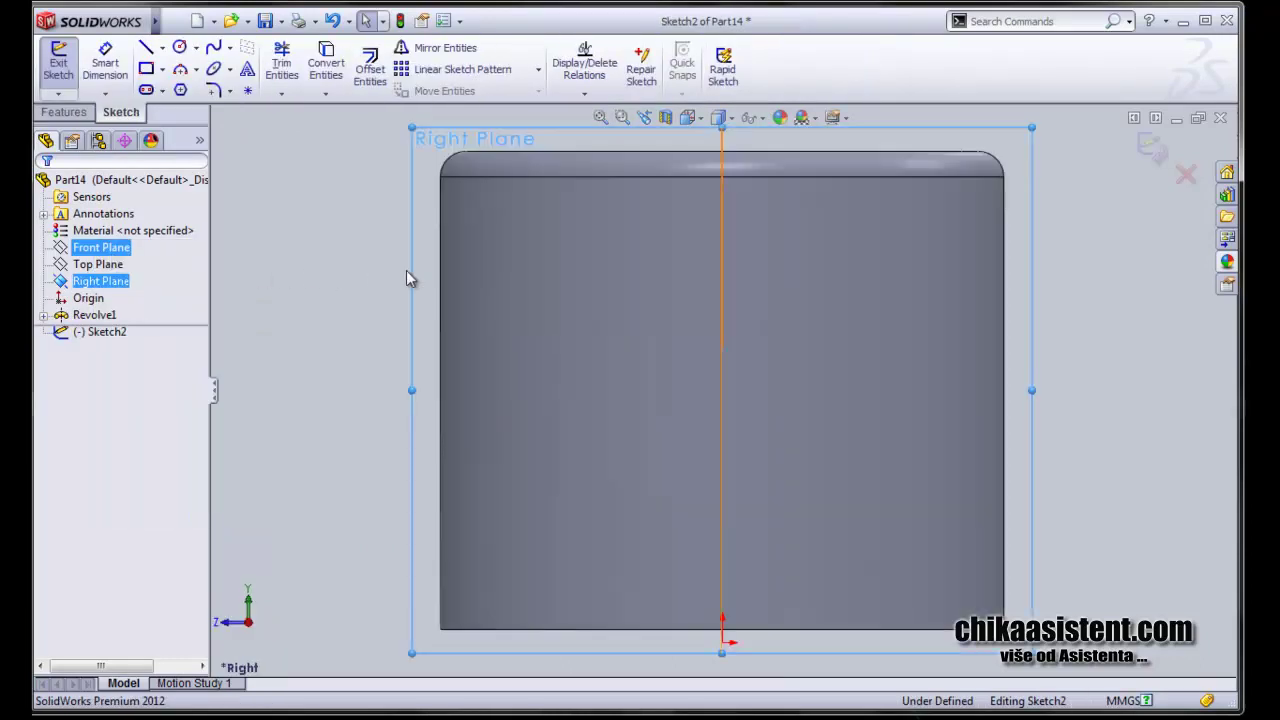
pyautogui.click(178, 49)
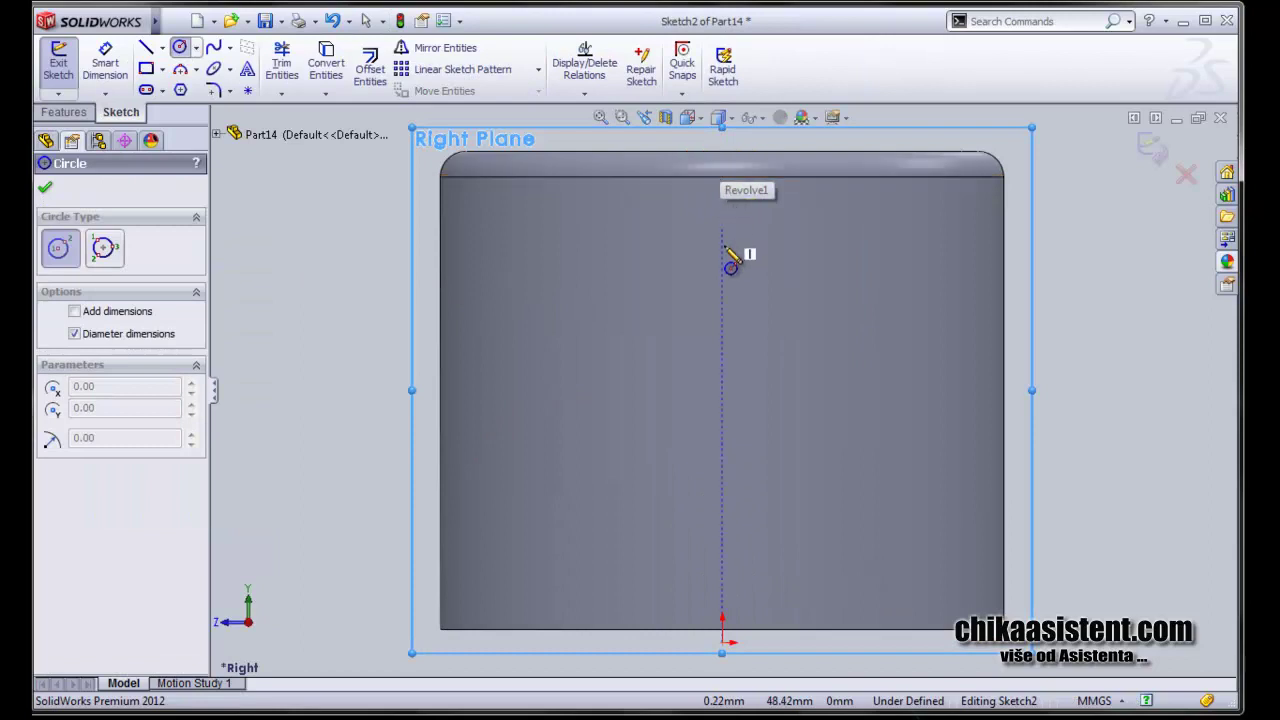
pyautogui.click(722, 360)
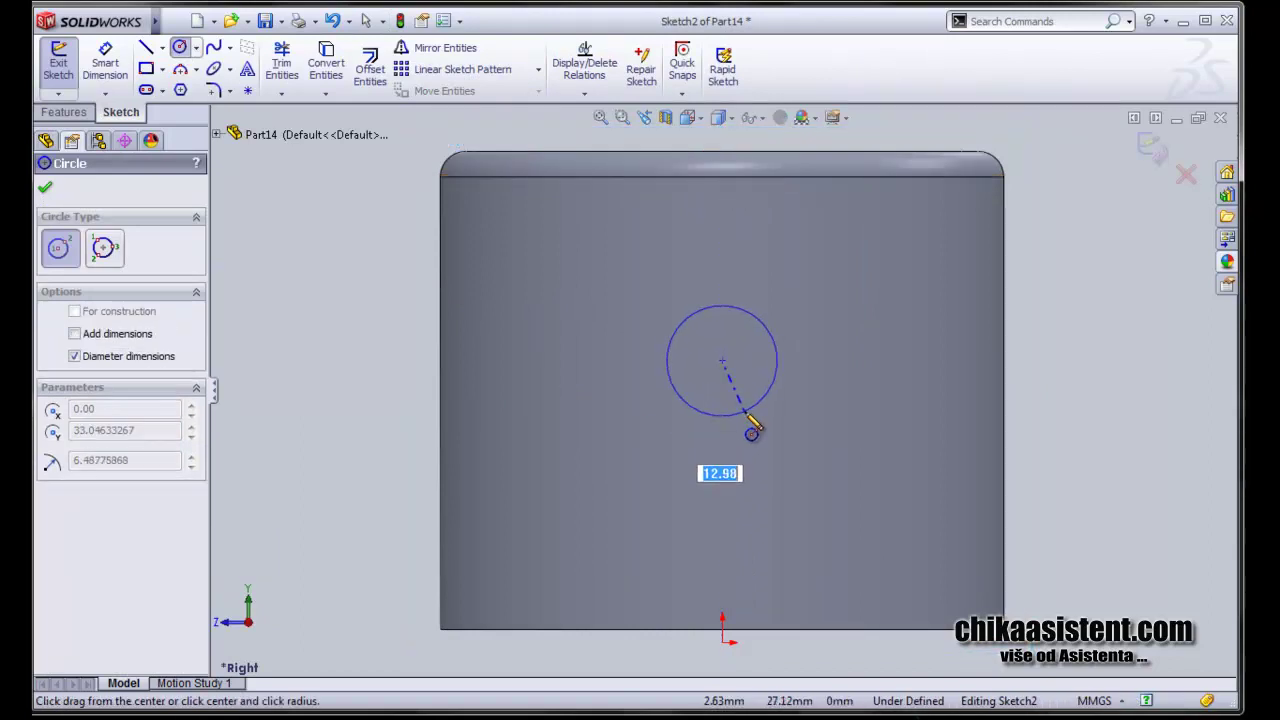
pyautogui.click(745, 416)
pyautogui.write('6')
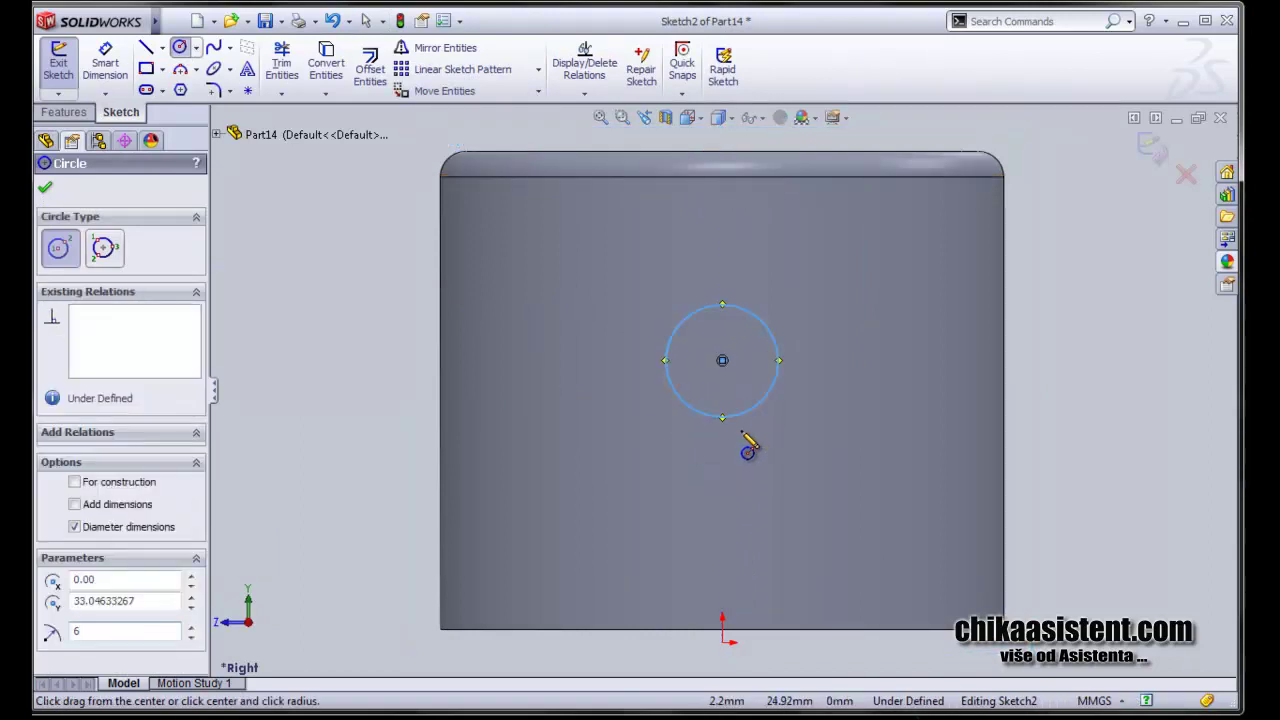
pyautogui.press('Return')
# Dimension the circle centre 31.46 above the part's bottom edge and exit the sketch
pyautogui.click(105, 62)
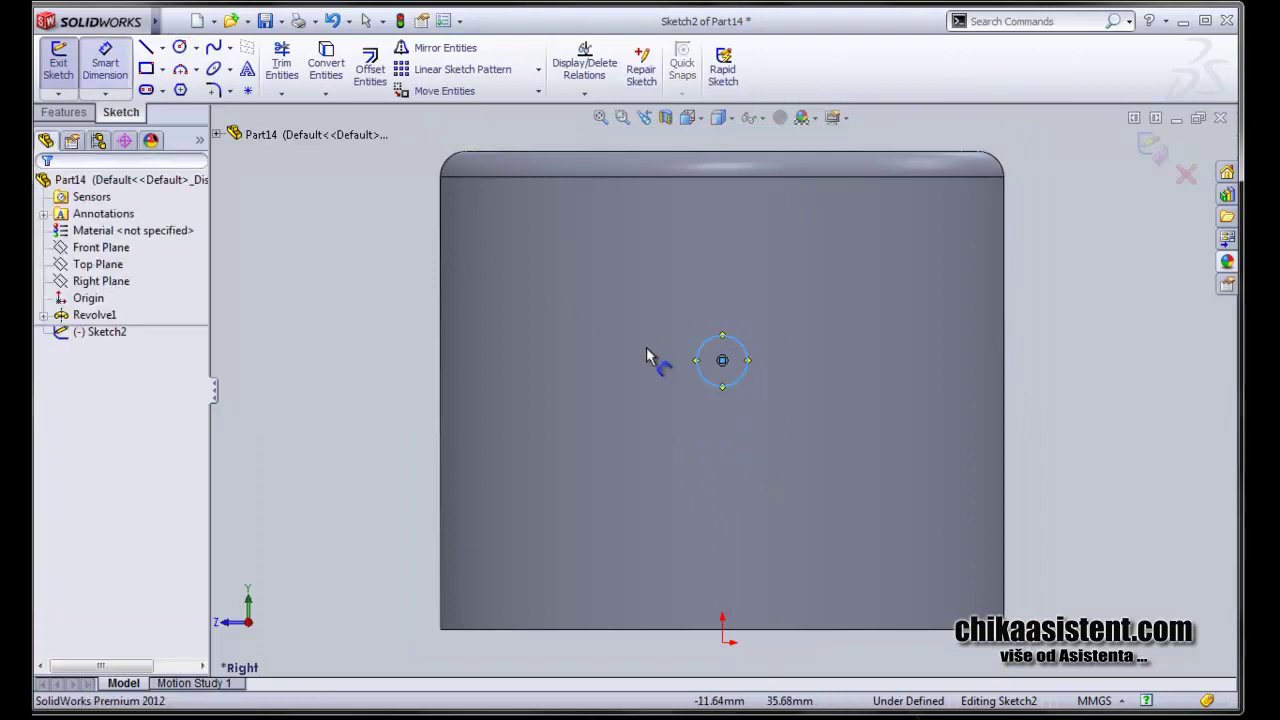
pyautogui.click(722, 361)
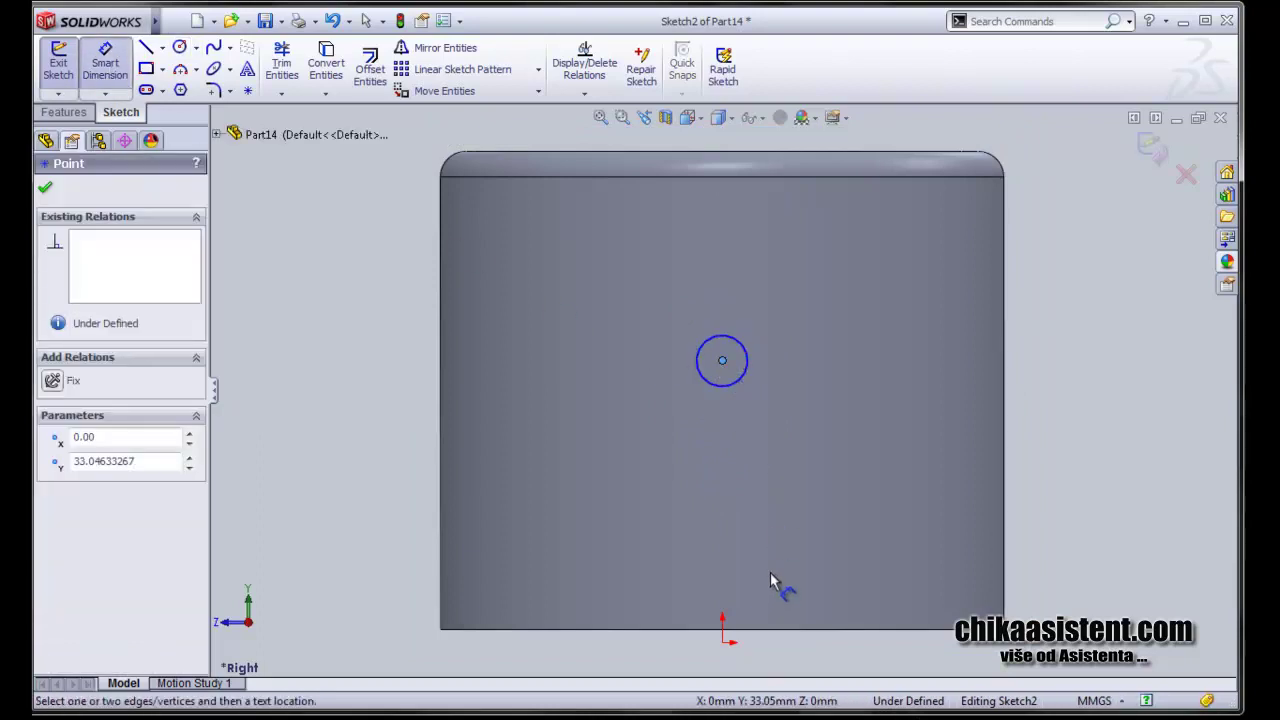
pyautogui.click(771, 630)
pyautogui.click(840, 512)
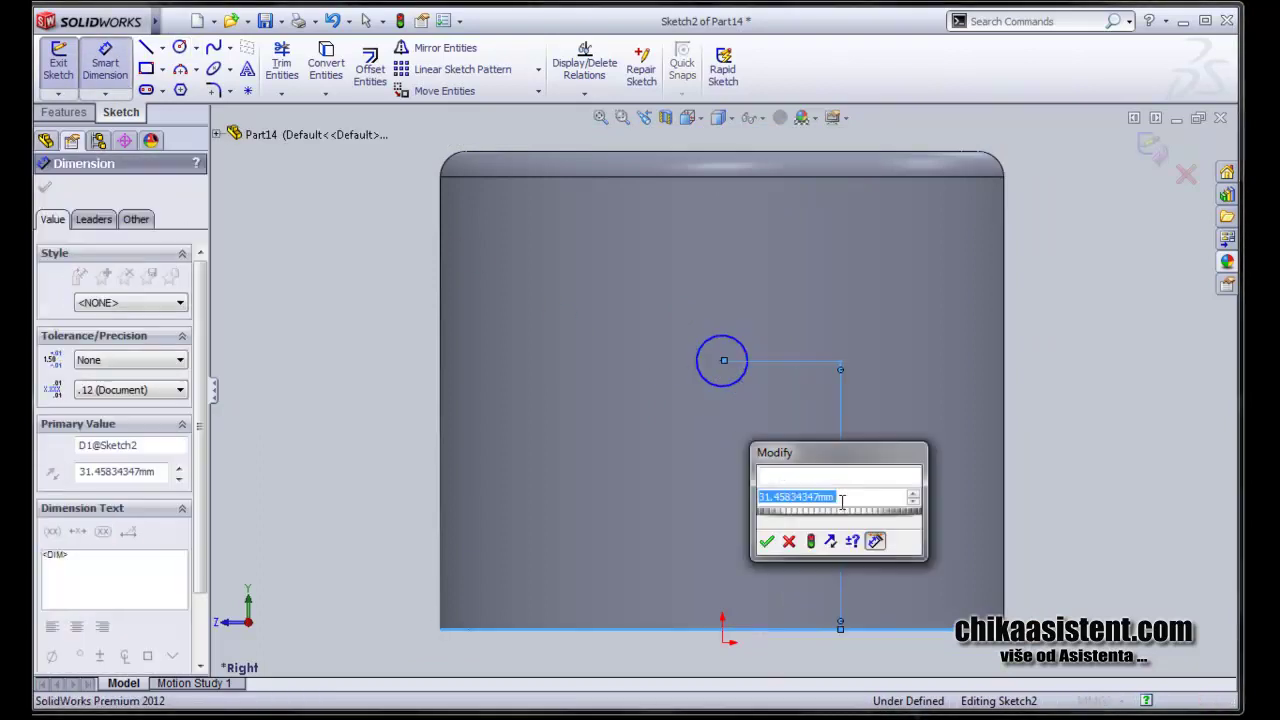
pyautogui.write('29')
pyautogui.click(767, 541)
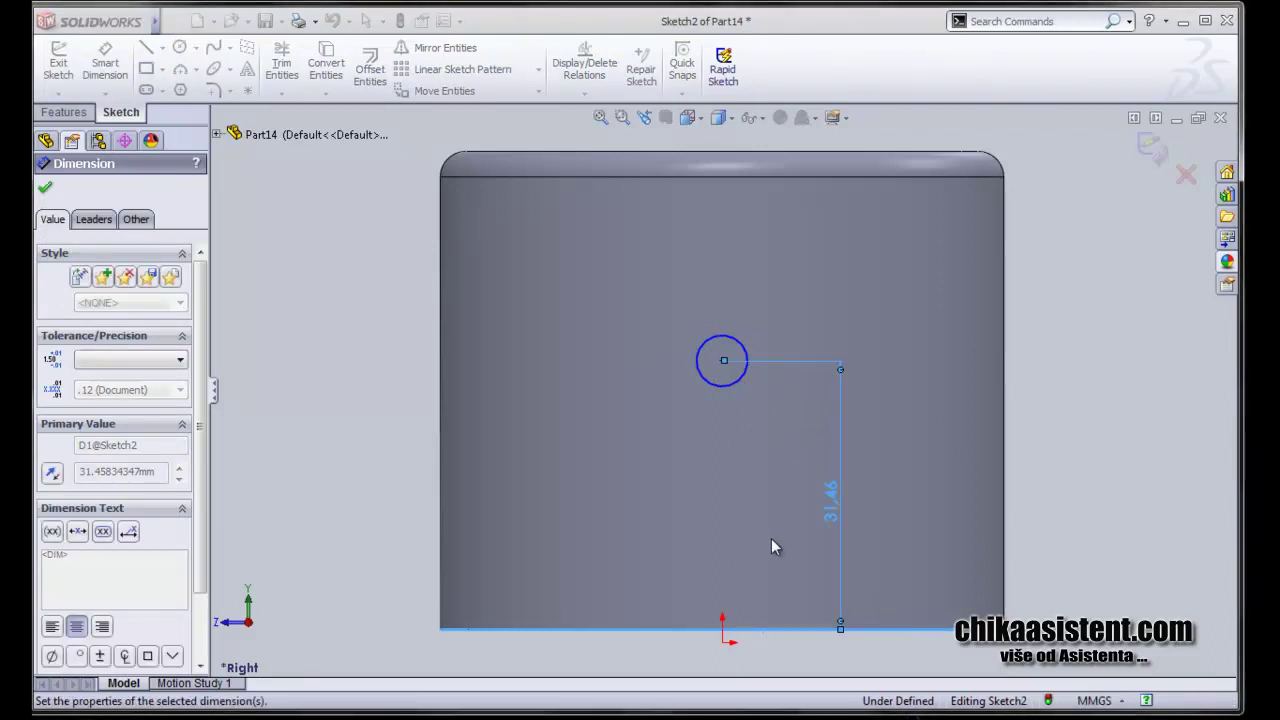
pyautogui.click(1152, 147)
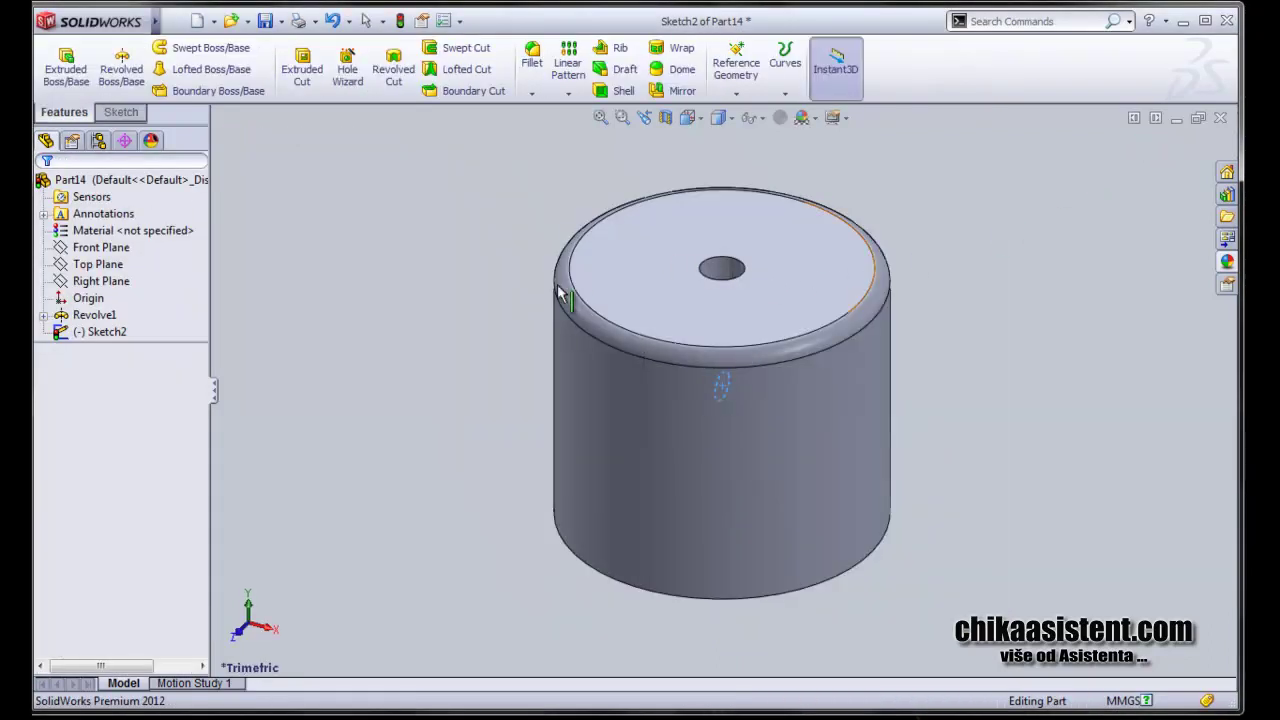
# Cut-extrude Sketch2 Mid Plane 100 mm to bore a side hole through the cylinder wall
pyautogui.click(105, 331)
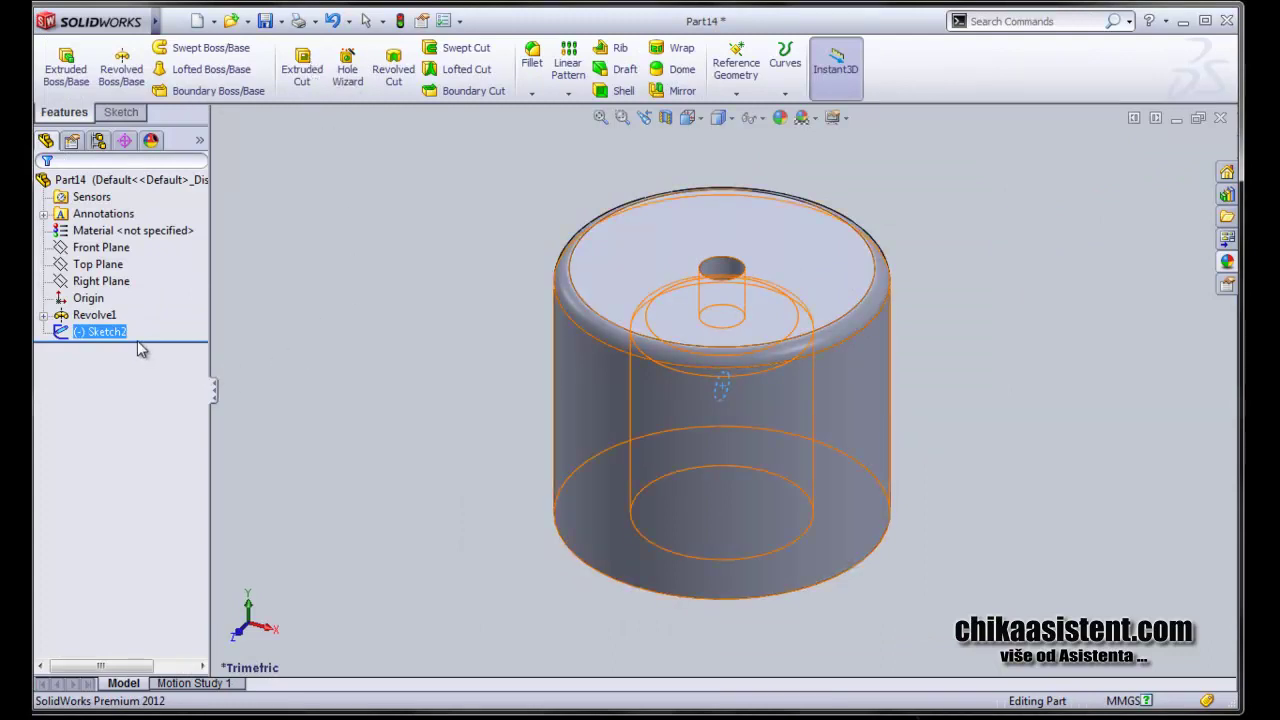
pyautogui.click(150, 296)
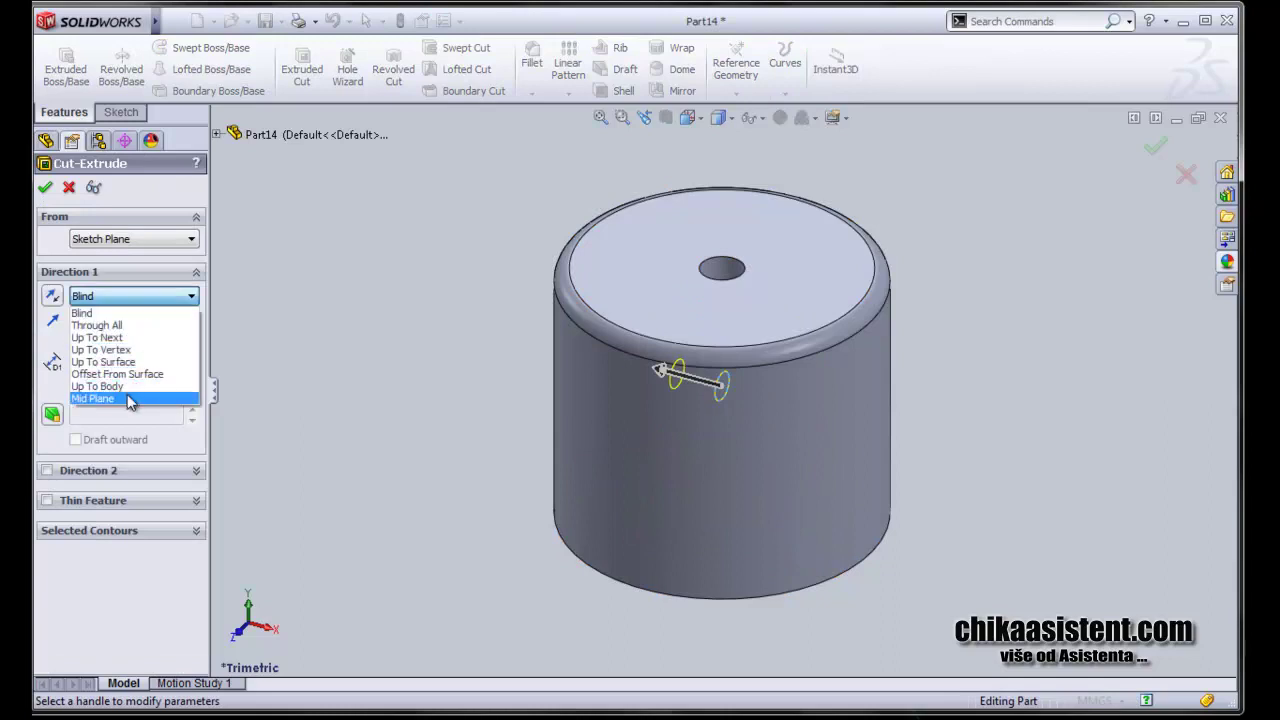
pyautogui.click(130, 398)
pyautogui.click(197, 361)
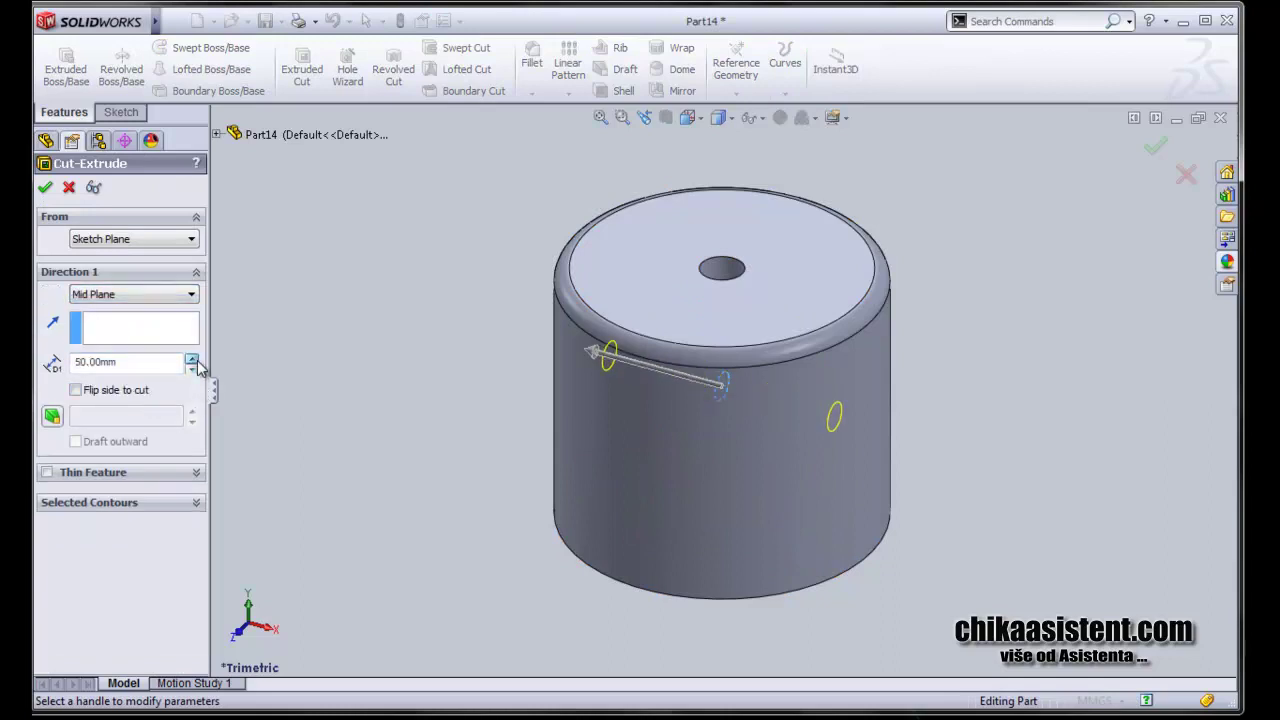
pyautogui.click(192, 358)
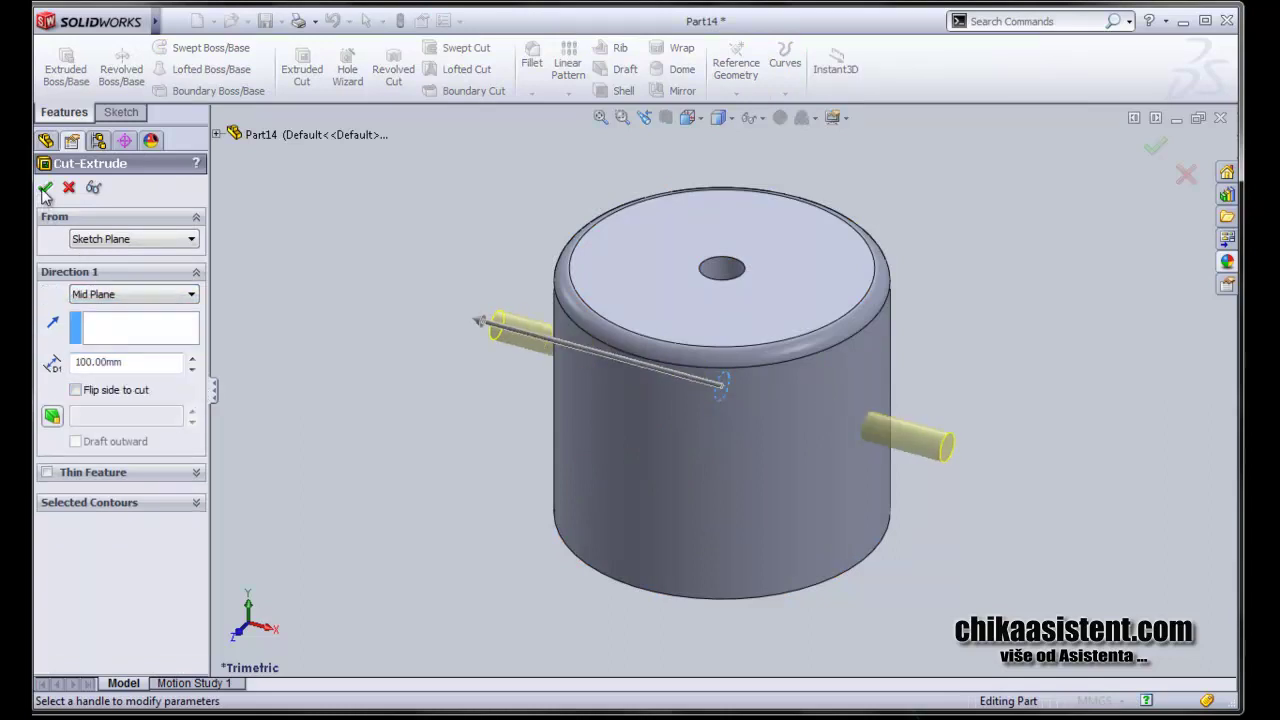
pyautogui.click(45, 187)
pyautogui.click(694, 116)
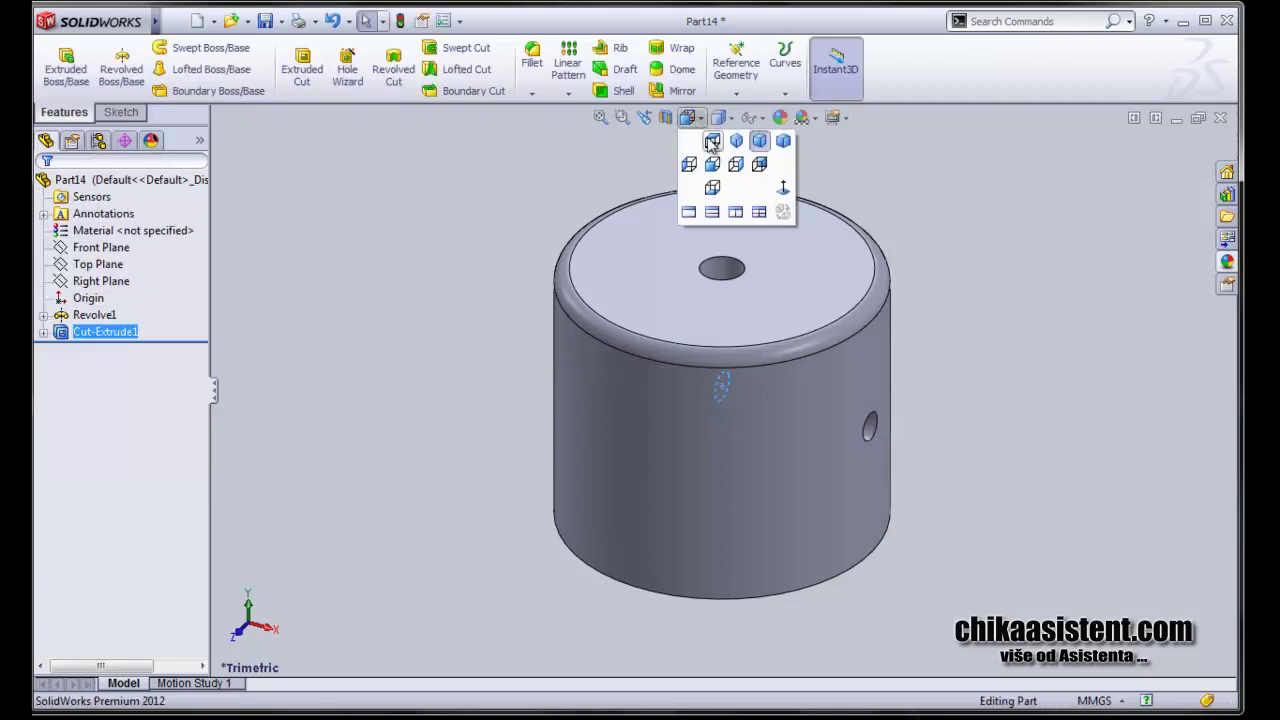
# Apply machined steel tinted dark green to the whole cylinder body
pyautogui.click(740, 138)
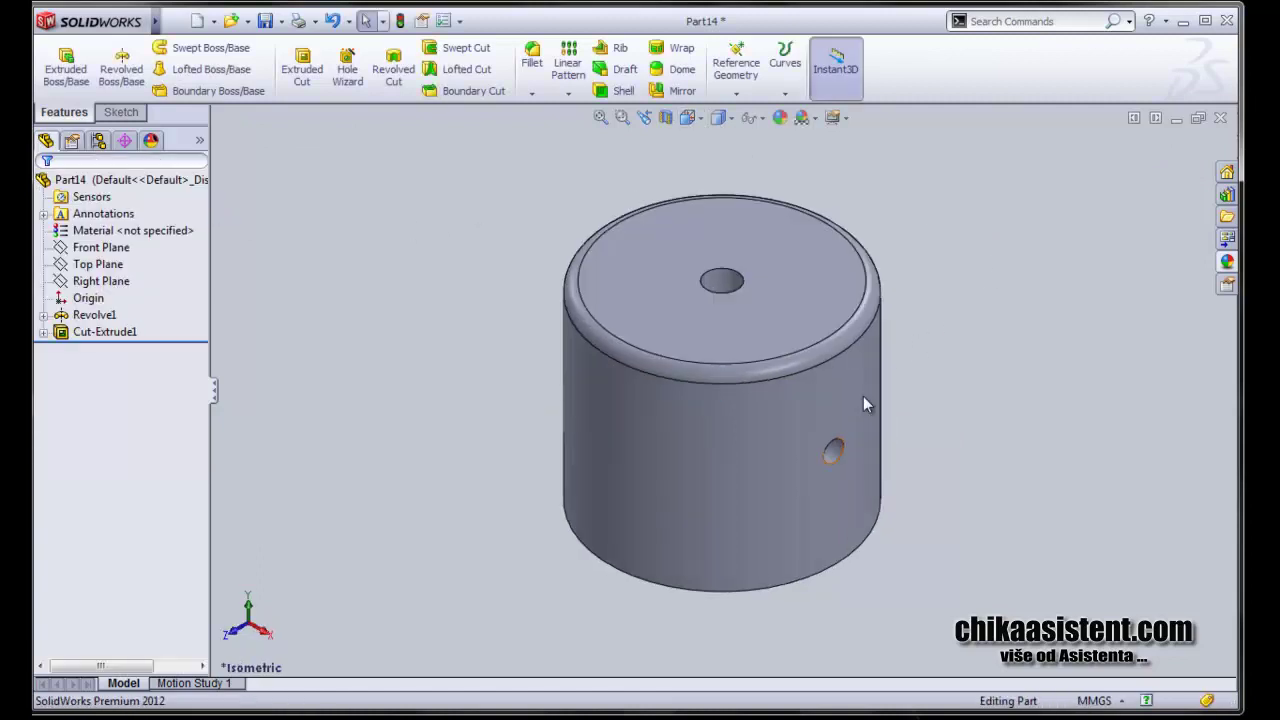
pyautogui.rightClick(857, 366)
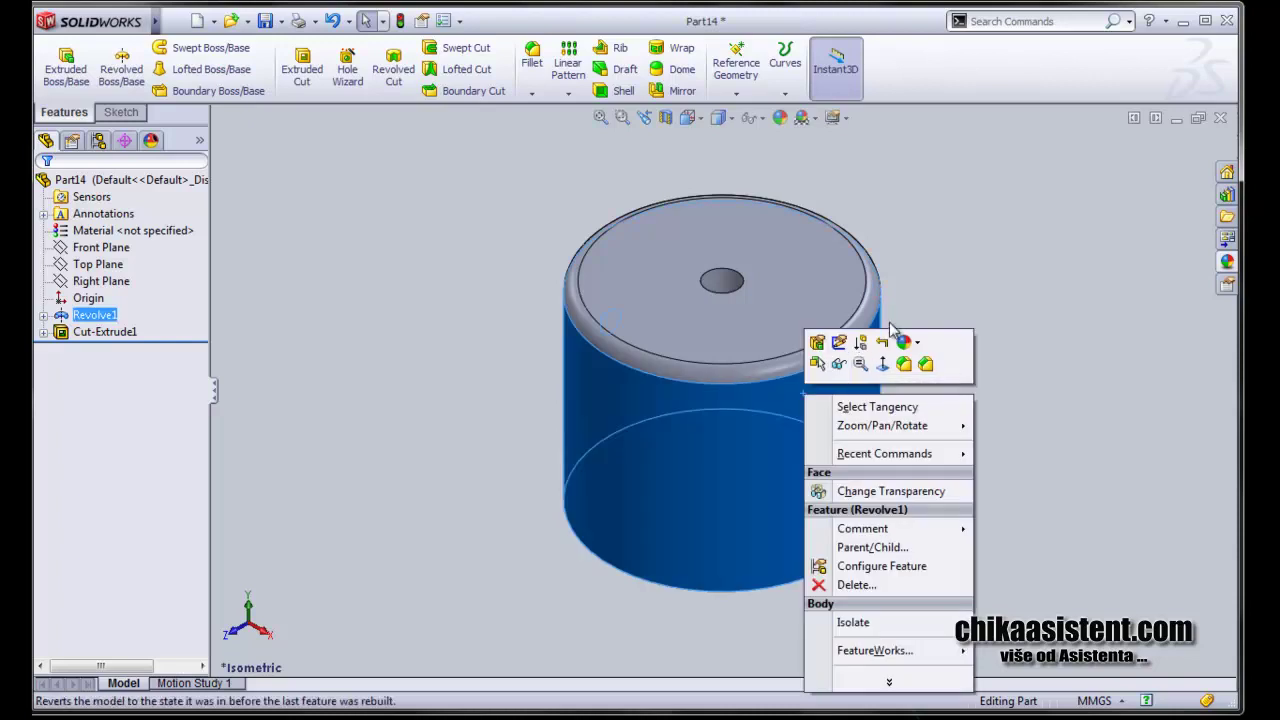
pyautogui.click(905, 342)
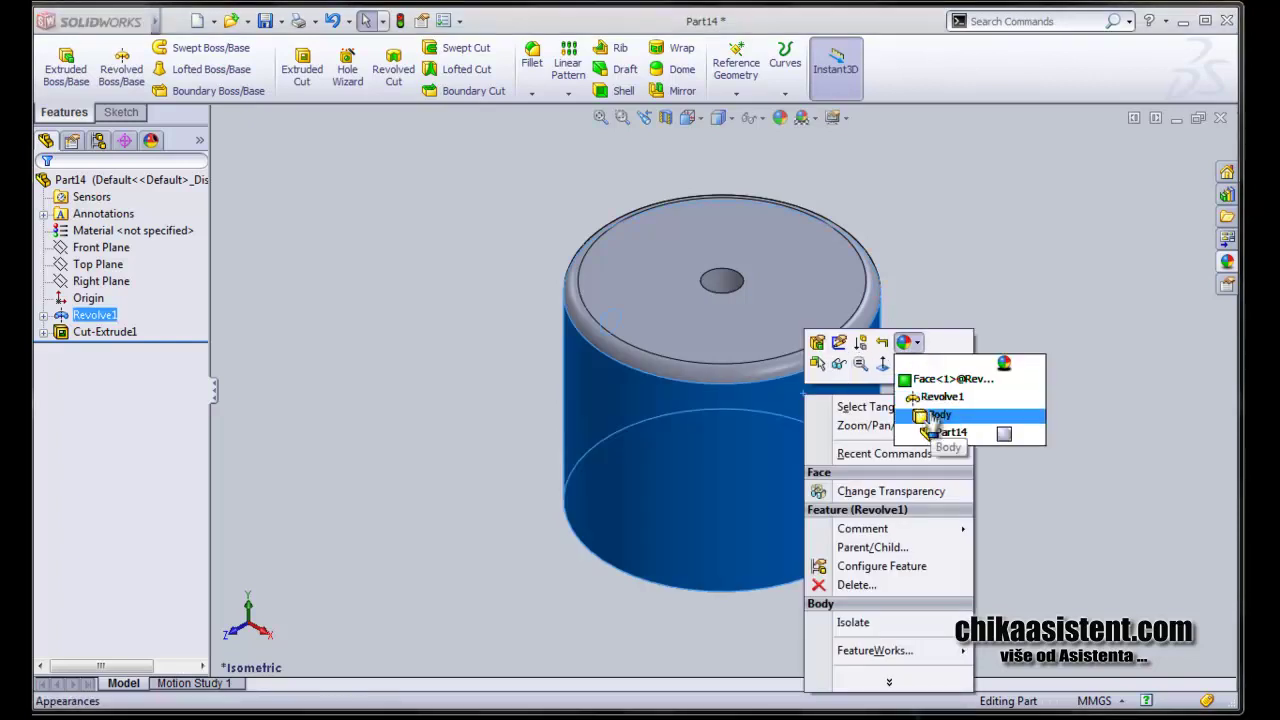
pyautogui.click(932, 415)
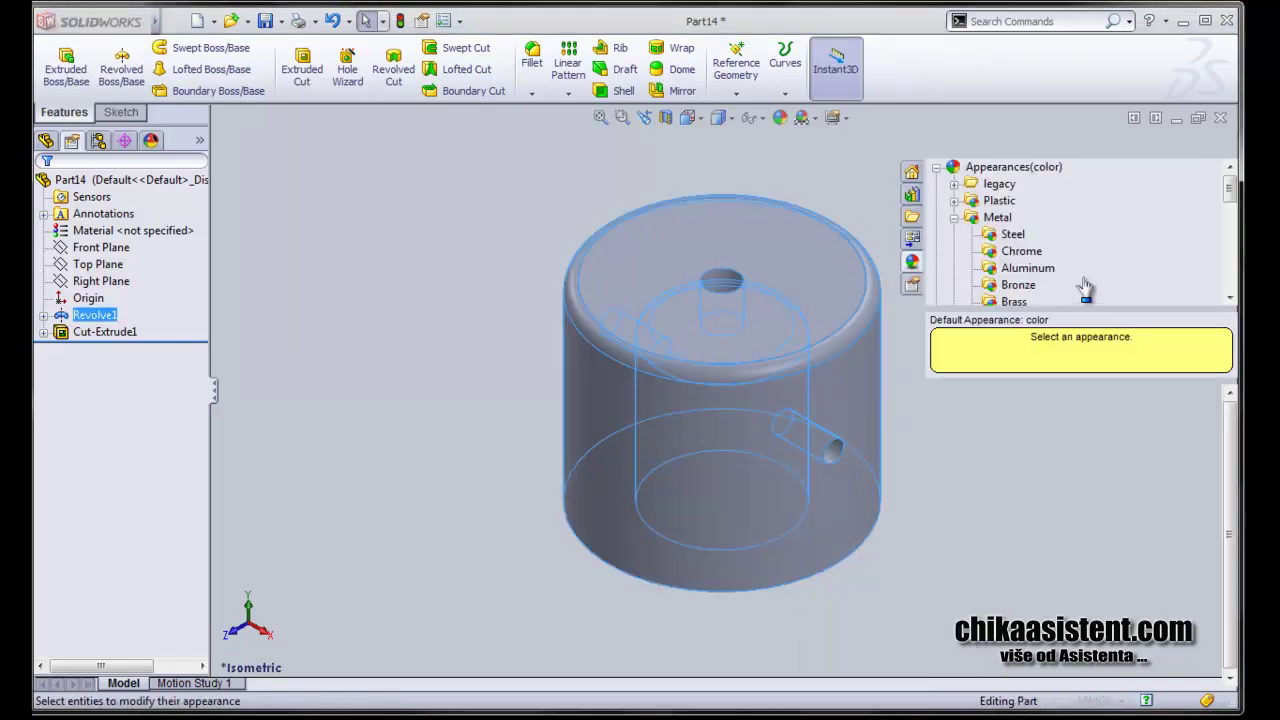
pyautogui.click(1013, 236)
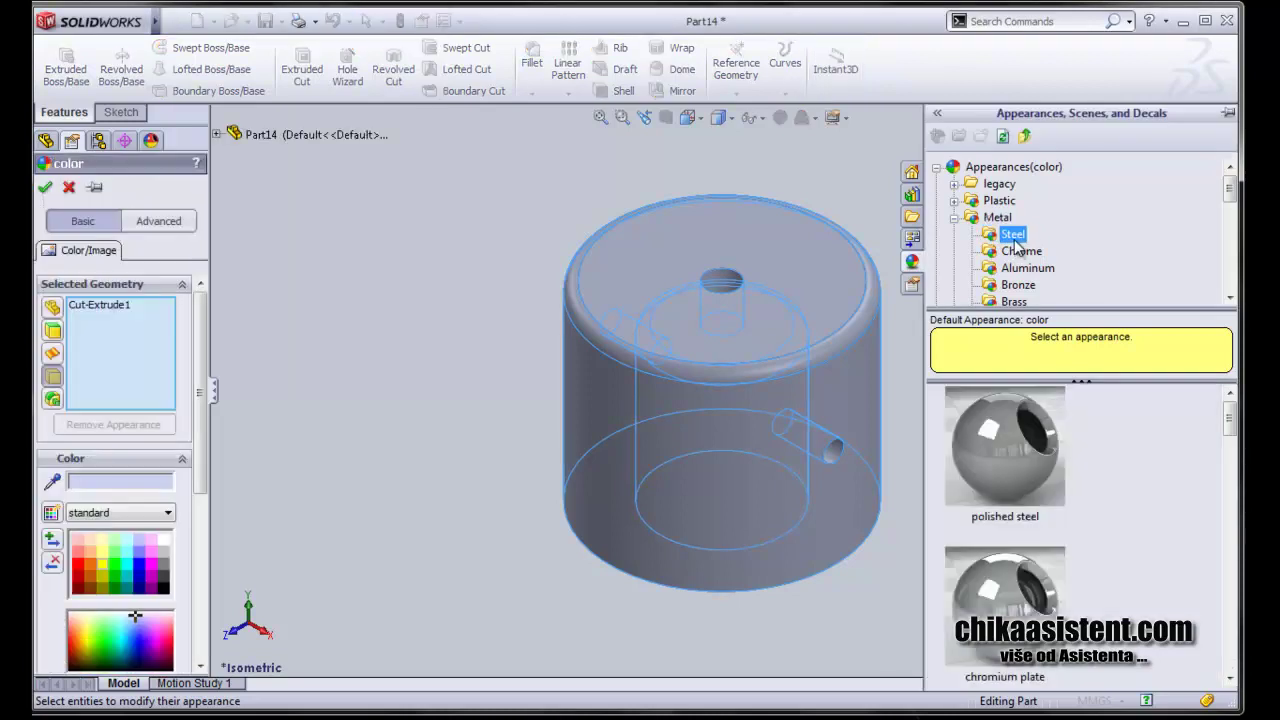
pyautogui.scroll(-1, 1086, 460)
pyautogui.scroll(-1, 1086, 466)
pyautogui.scroll(-1, 1086, 466)
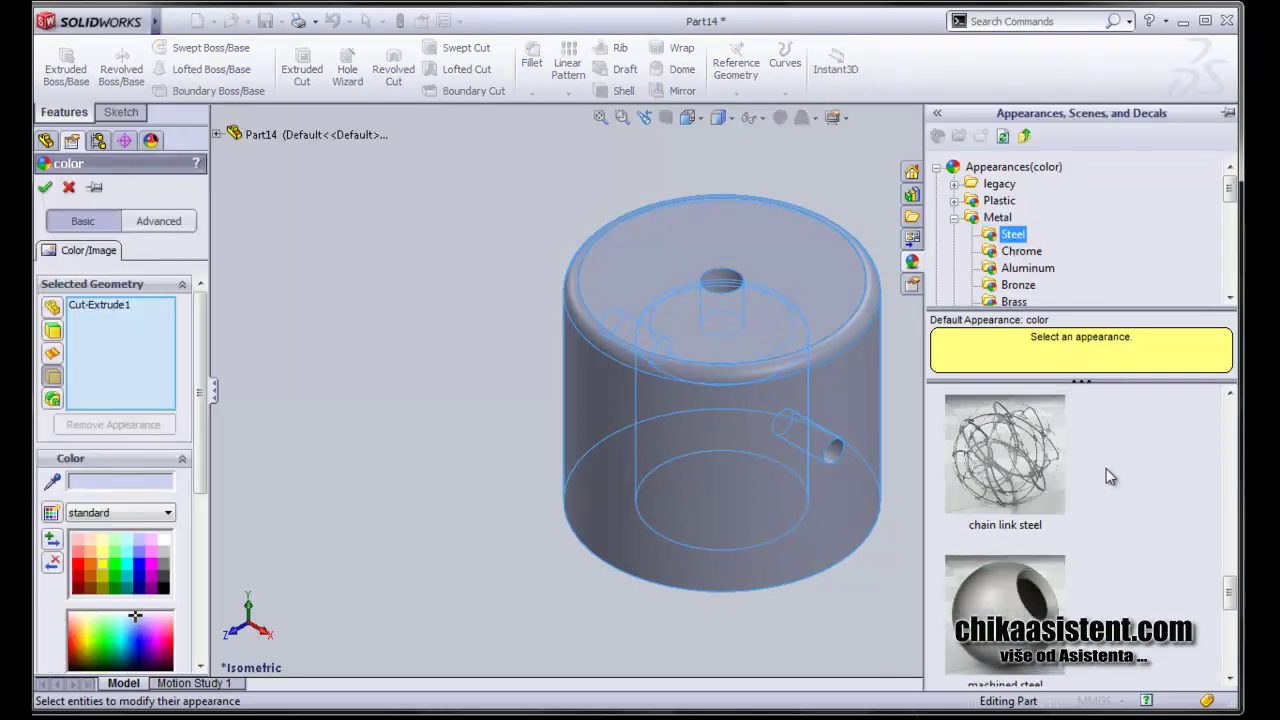
pyautogui.click(1035, 612)
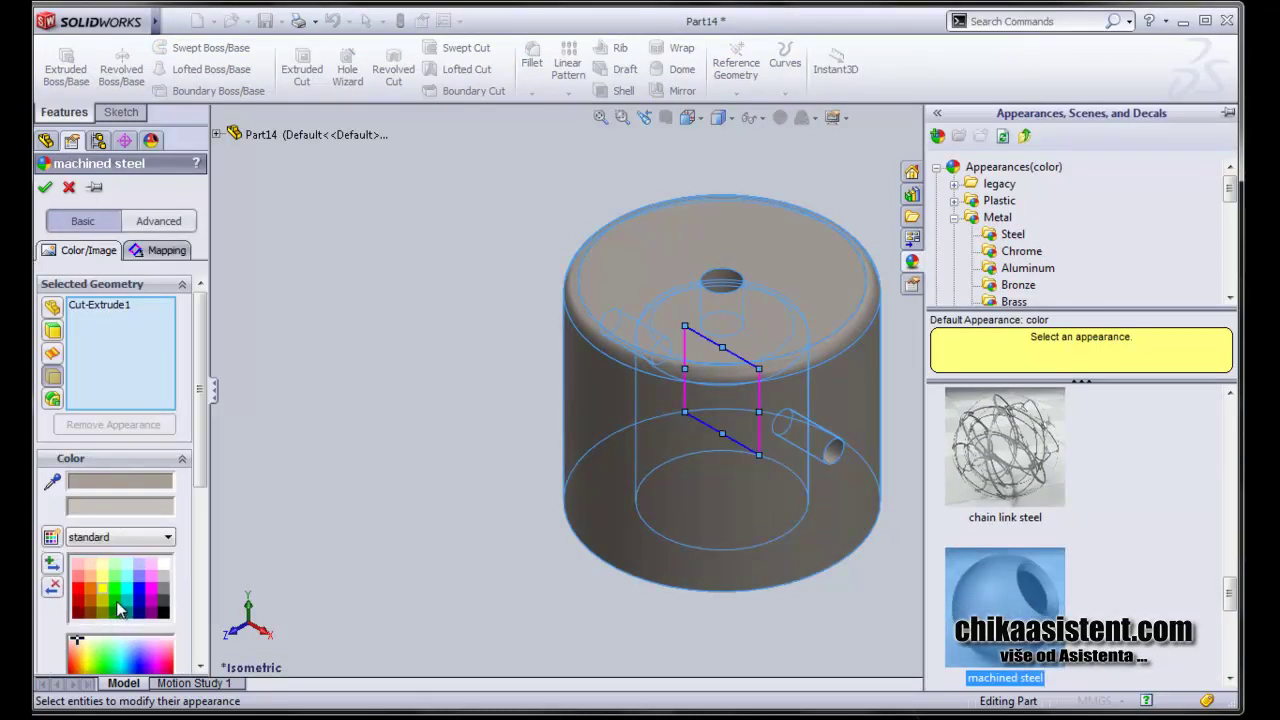
pyautogui.click(117, 610)
pyautogui.click(116, 618)
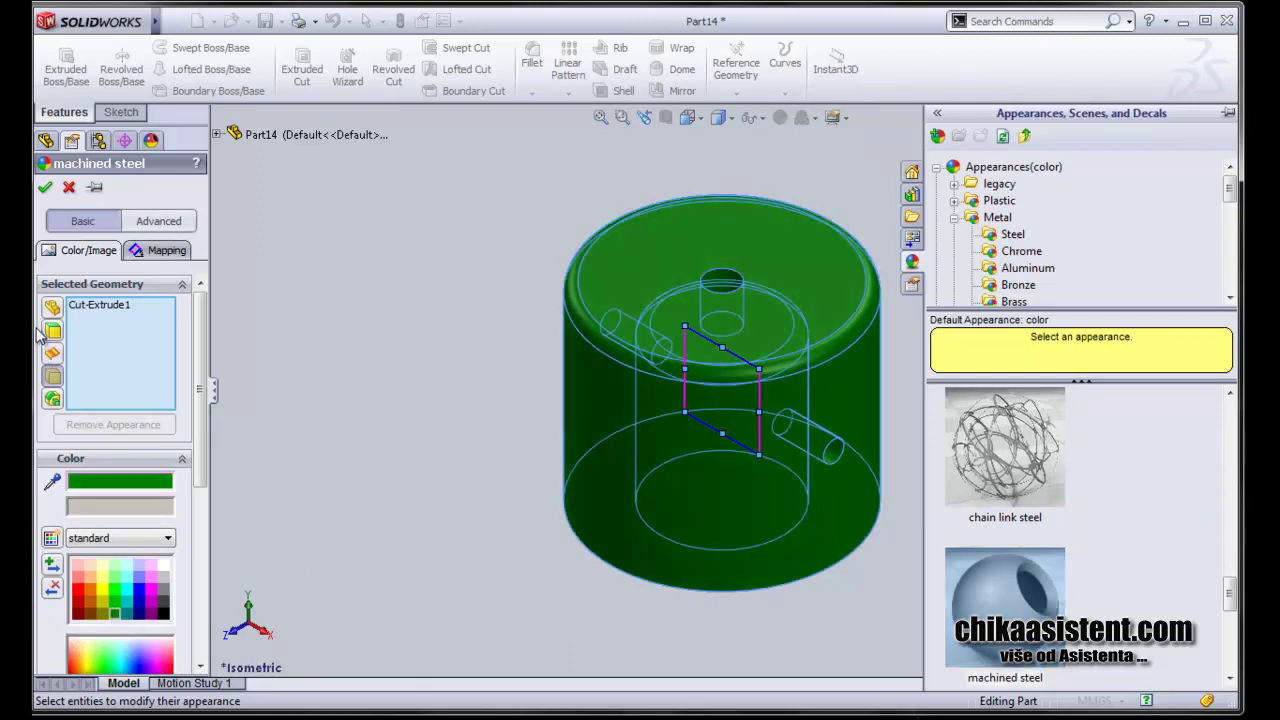
pyautogui.click(50, 192)
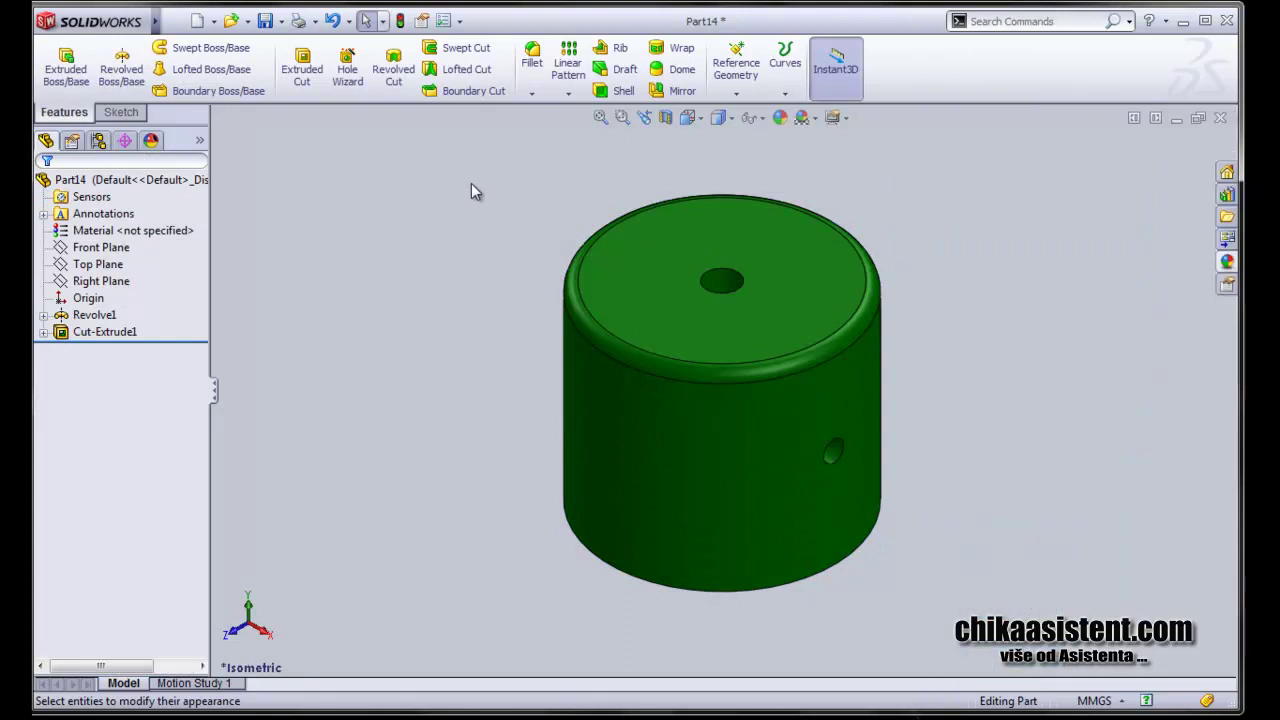
pyautogui.click(666, 118)
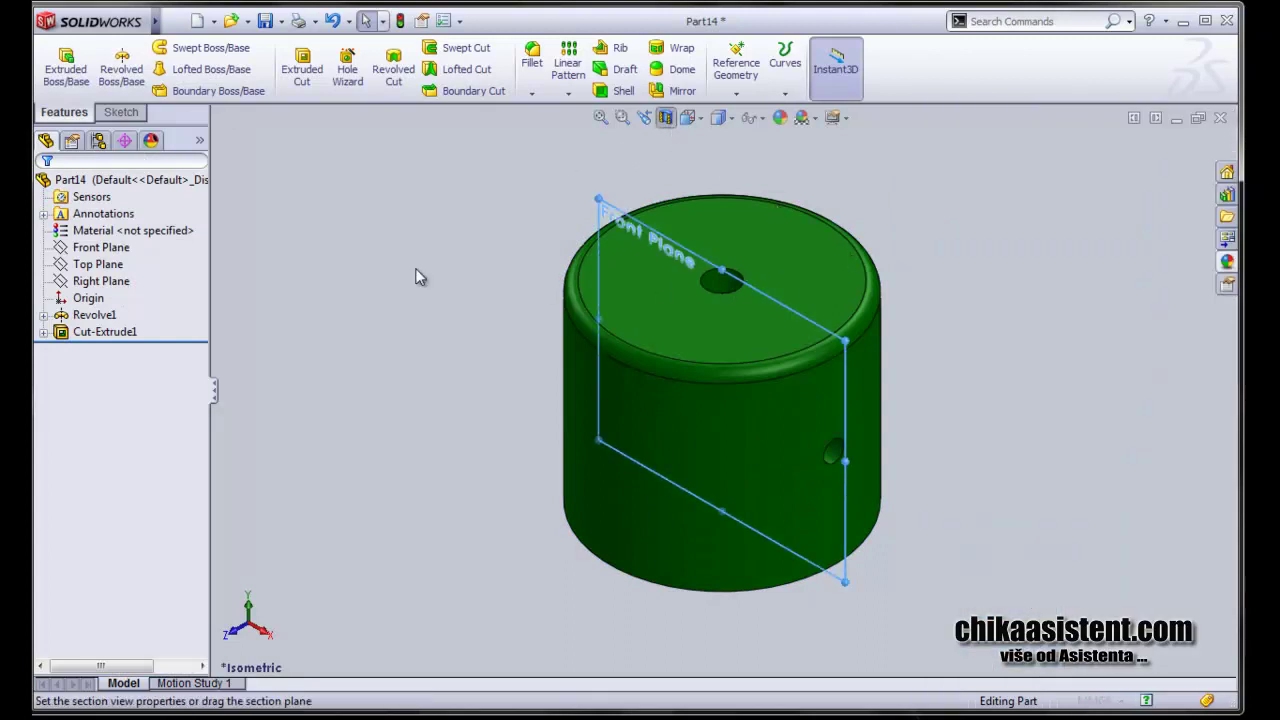
pyautogui.press('Return')
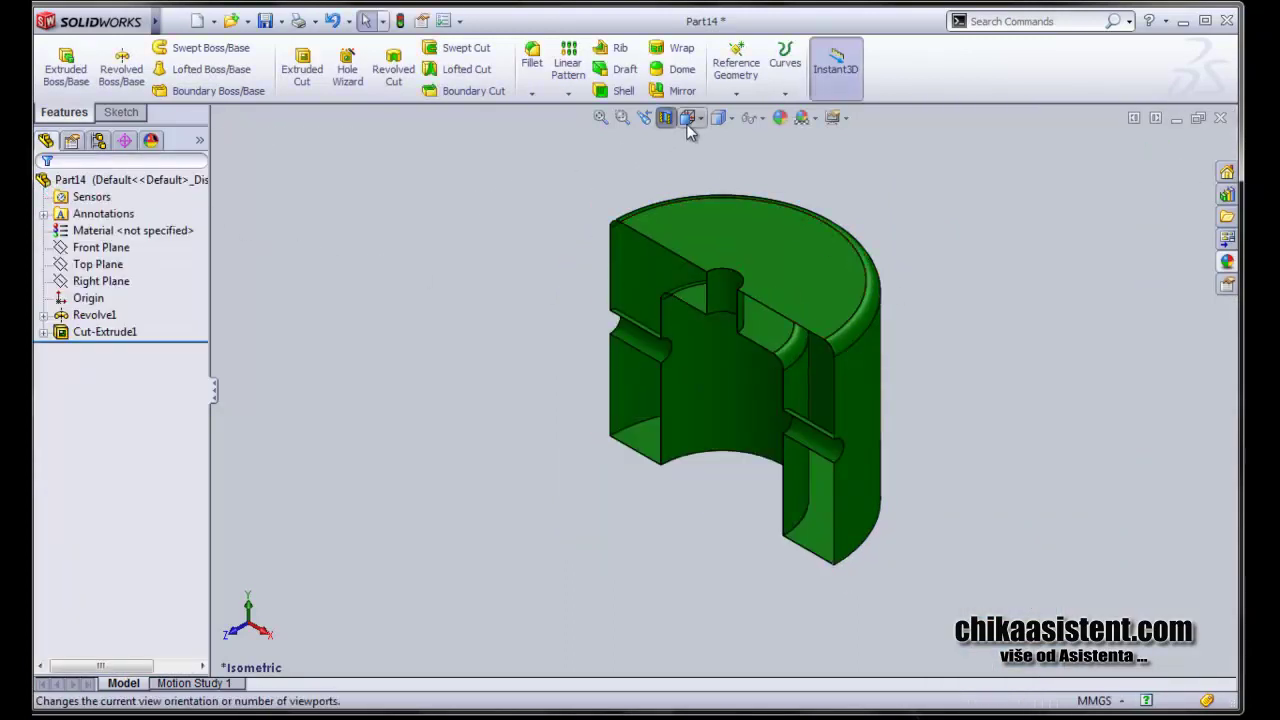
pyautogui.click(688, 118)
pyautogui.click(715, 175)
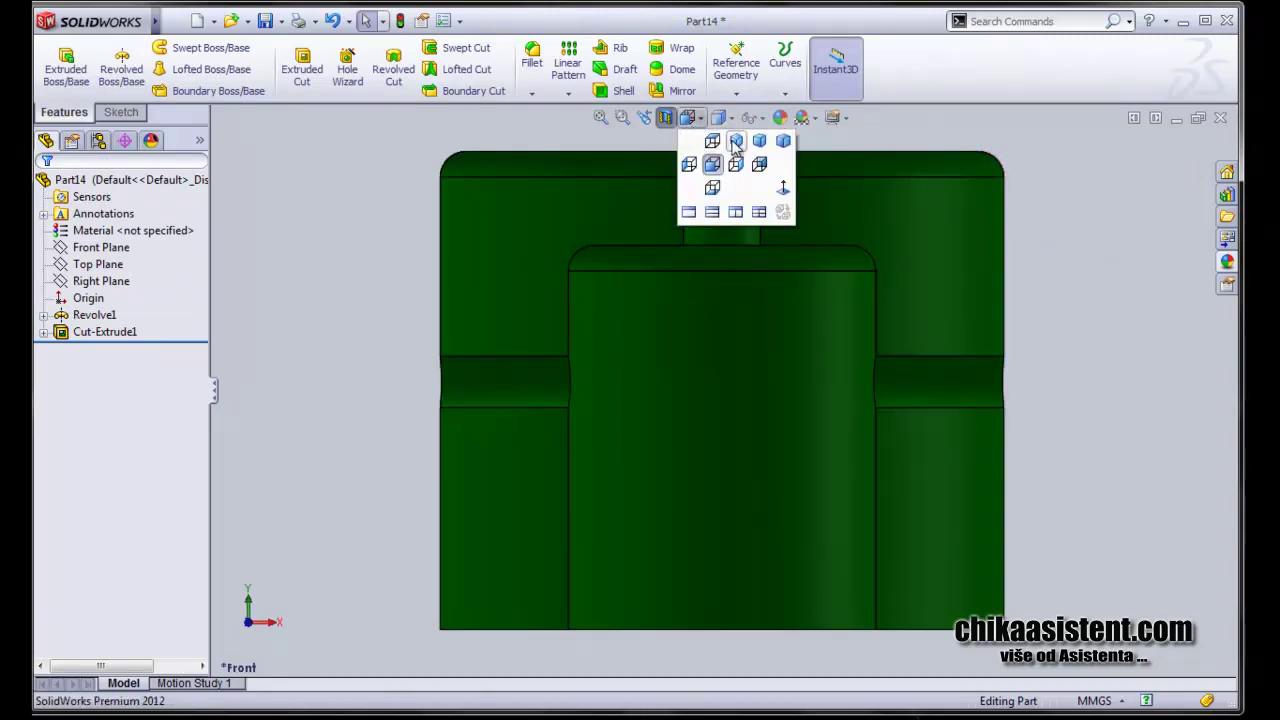
pyautogui.click(724, 155)
pyautogui.click(665, 117)
pyautogui.moveTo(100, 21)
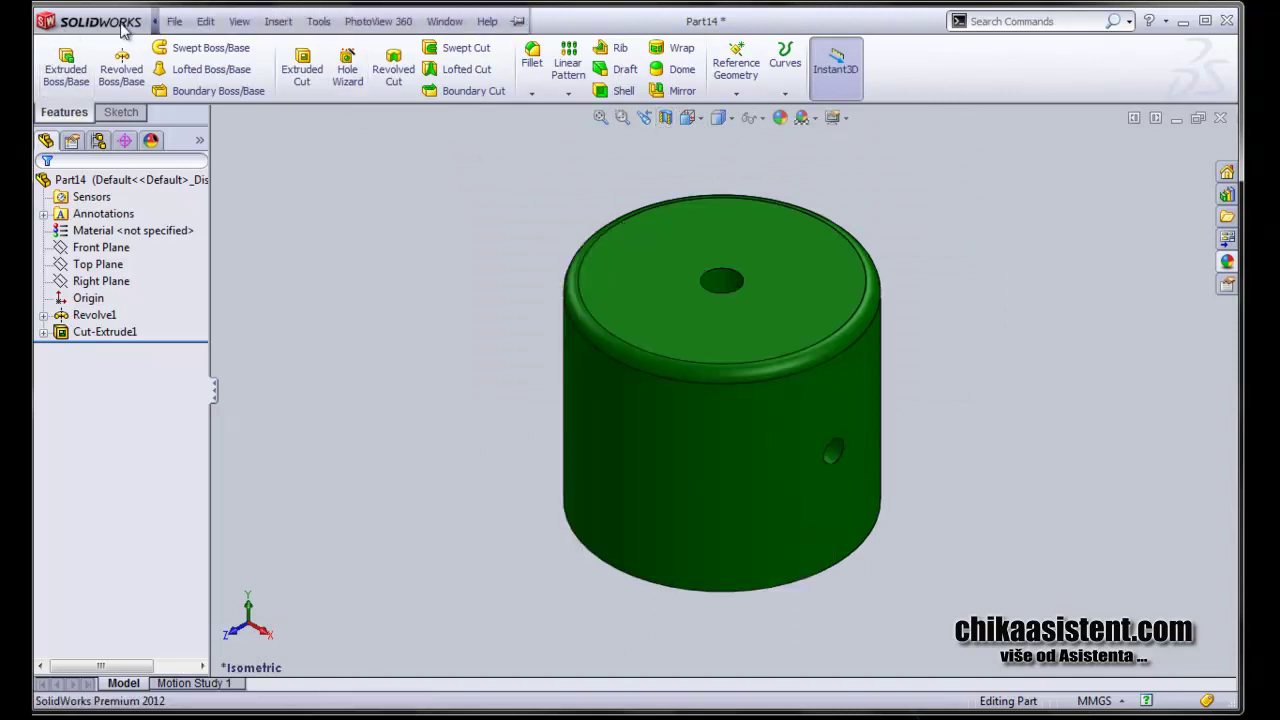
# Save the part in the Sklop folder under the name Pozicija 3, replacing Part14
pyautogui.click(172, 21)
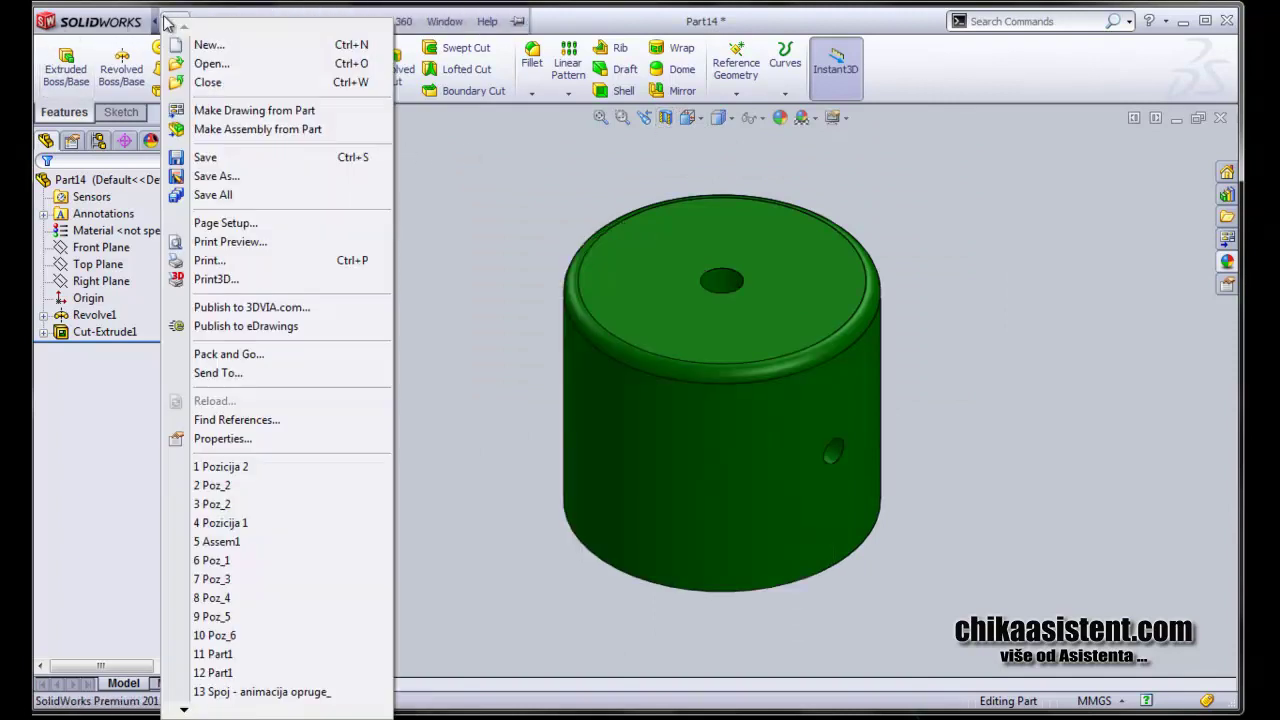
pyautogui.click(216, 176)
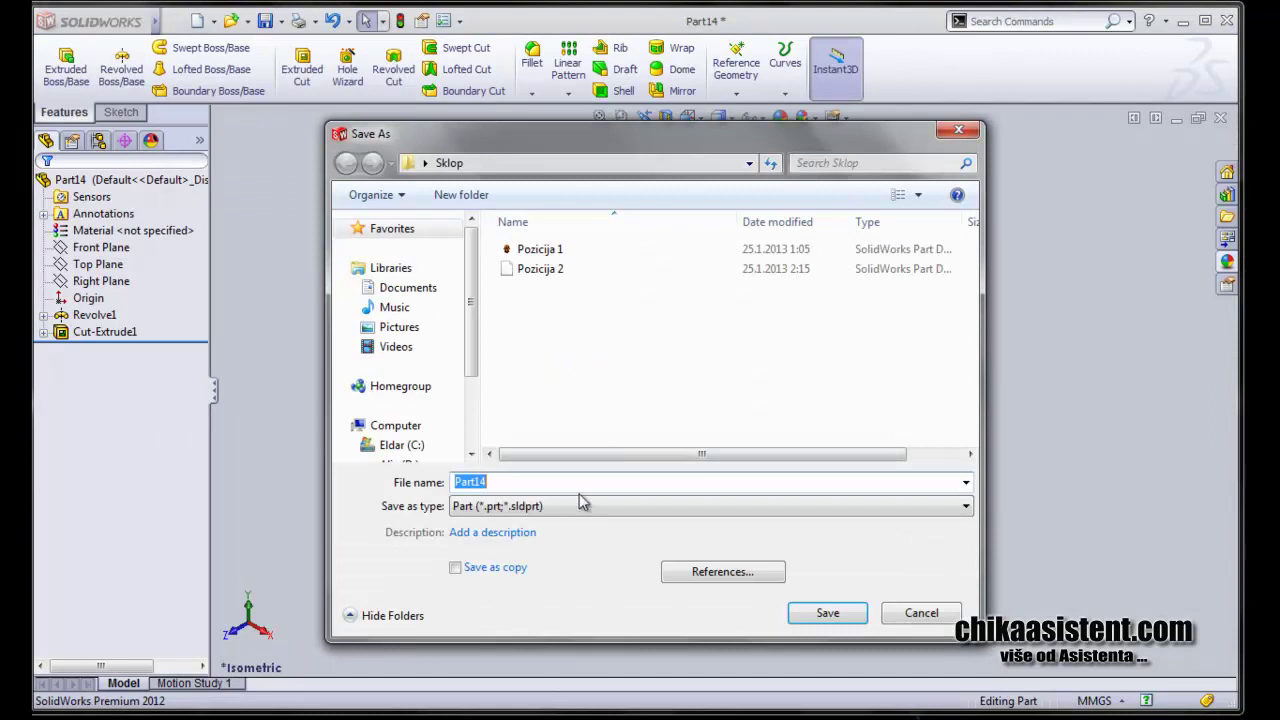
pyautogui.doubleClick(564, 484)
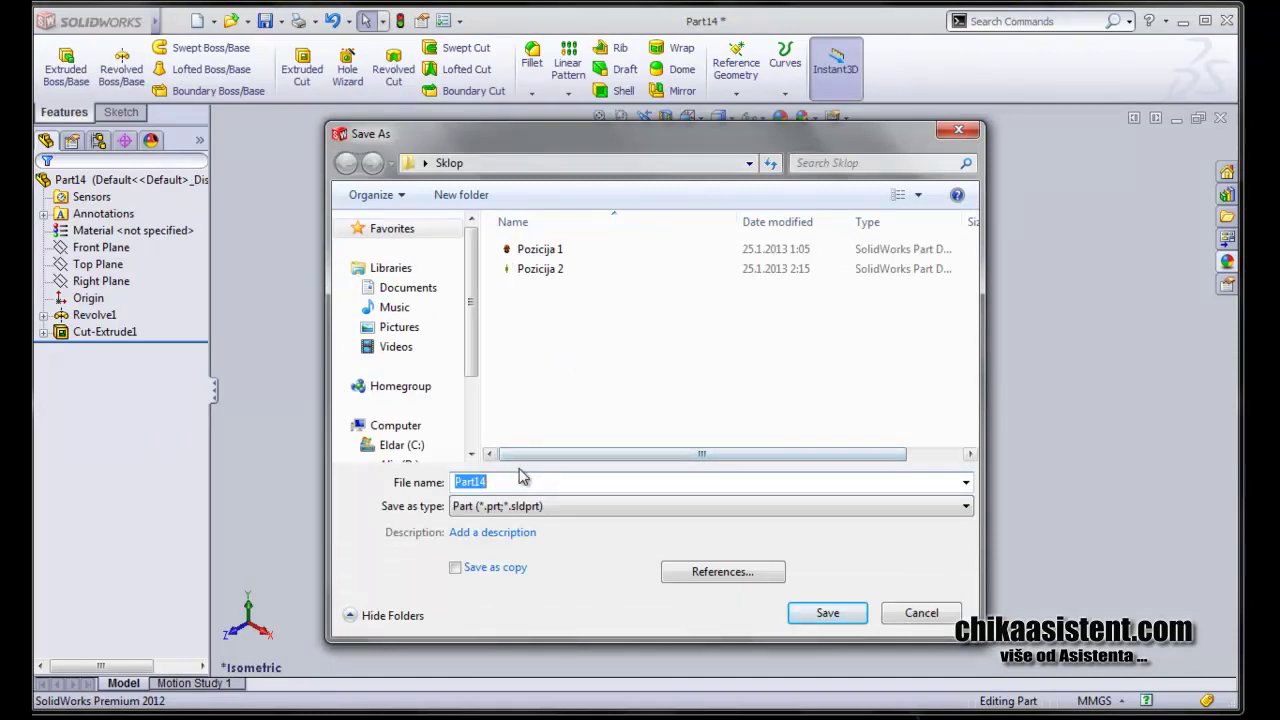
pyautogui.write('Poz')
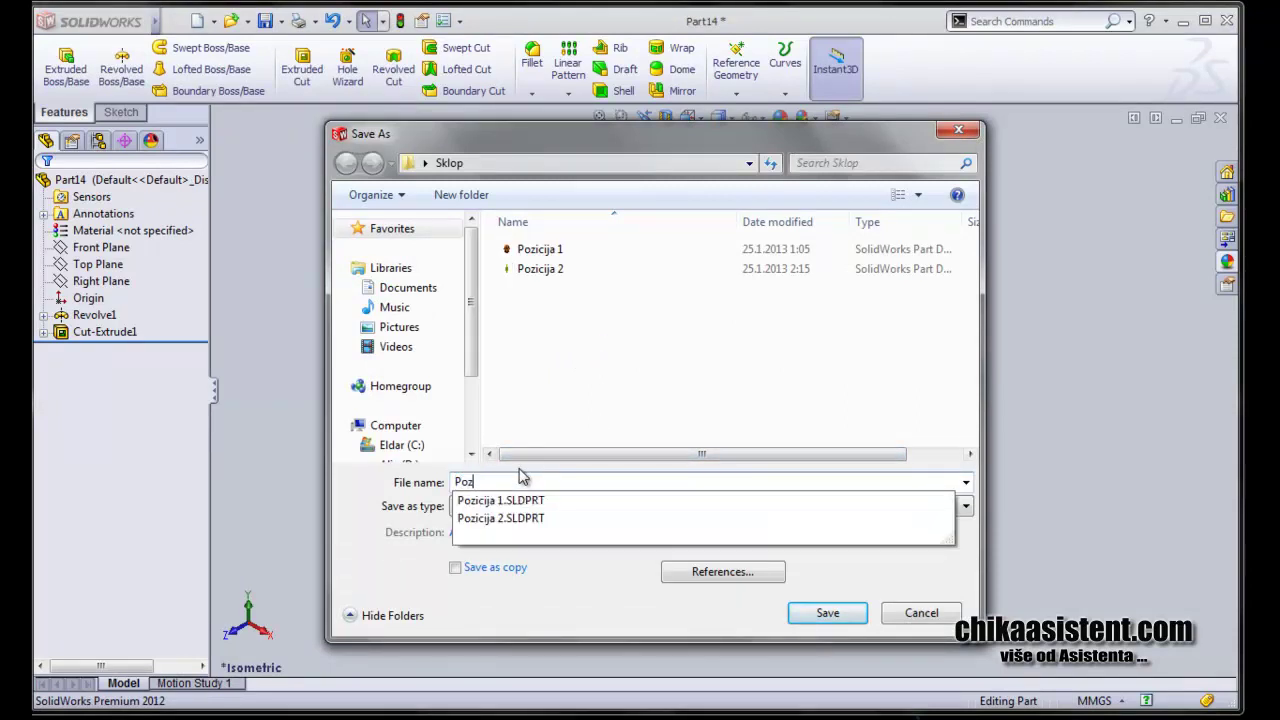
pyautogui.write('icija 3')
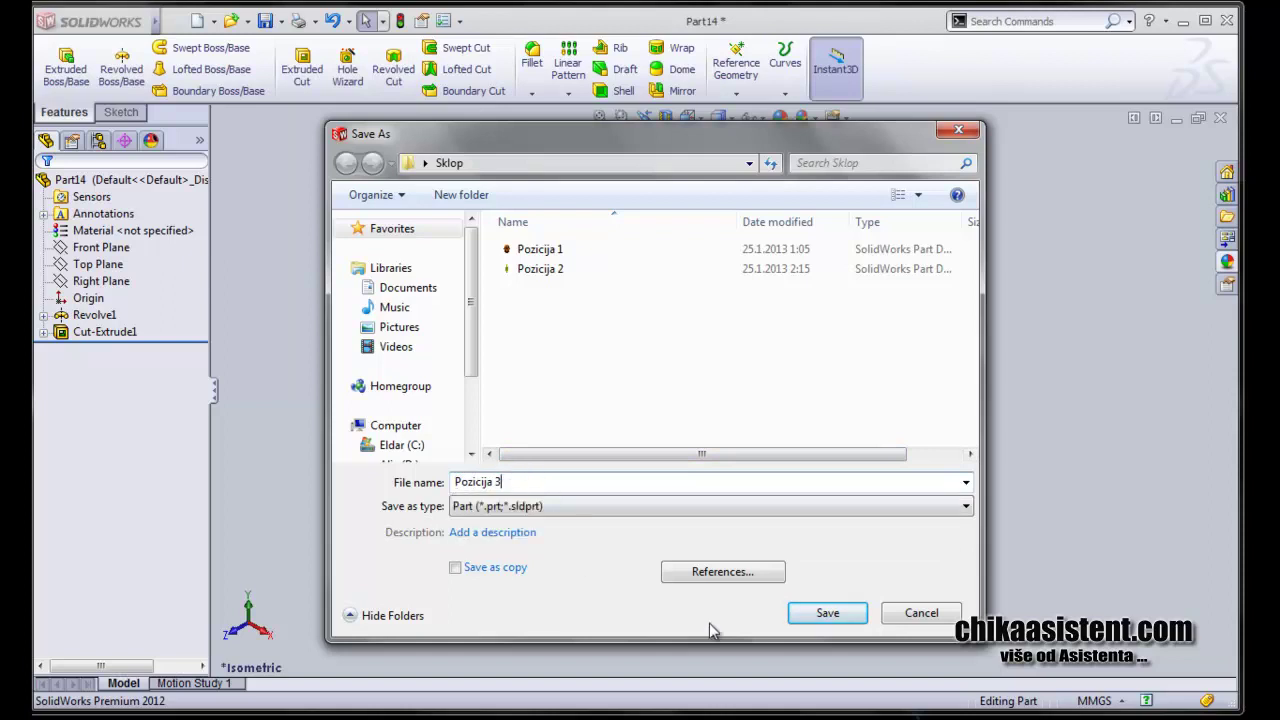
pyautogui.click(826, 614)
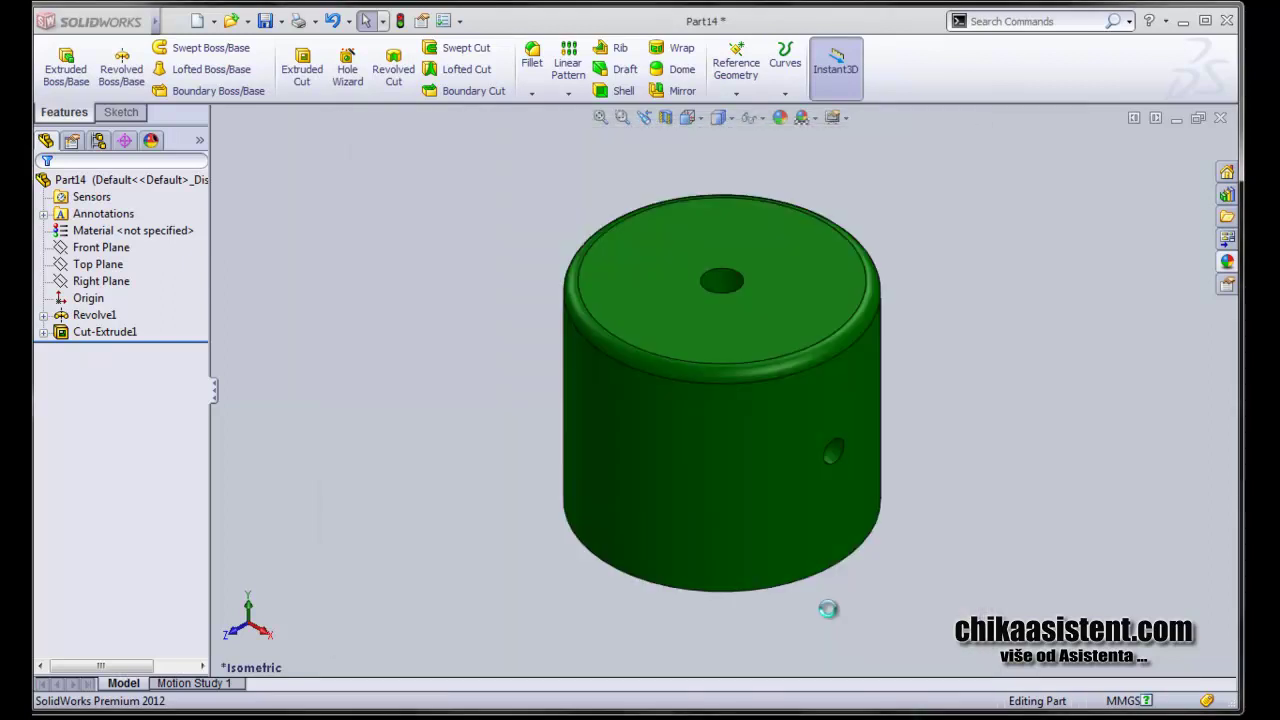
pyautogui.click(1220, 118)
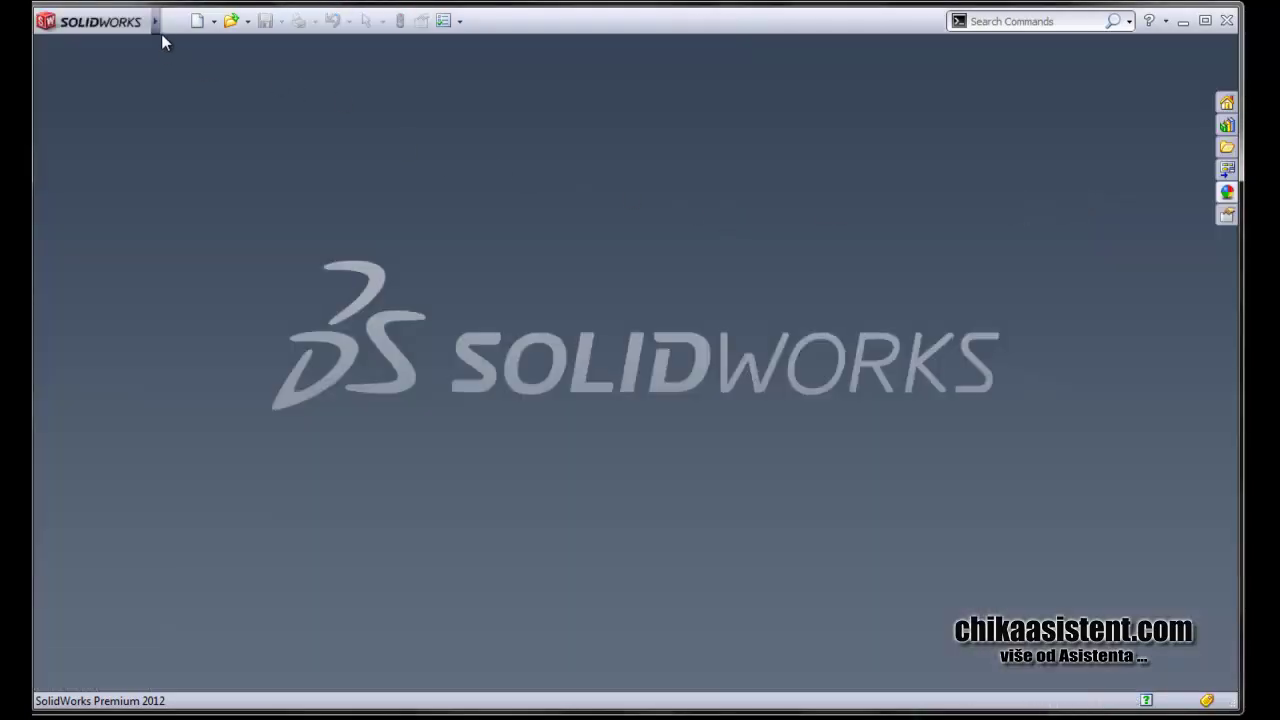
pyautogui.click(199, 21)
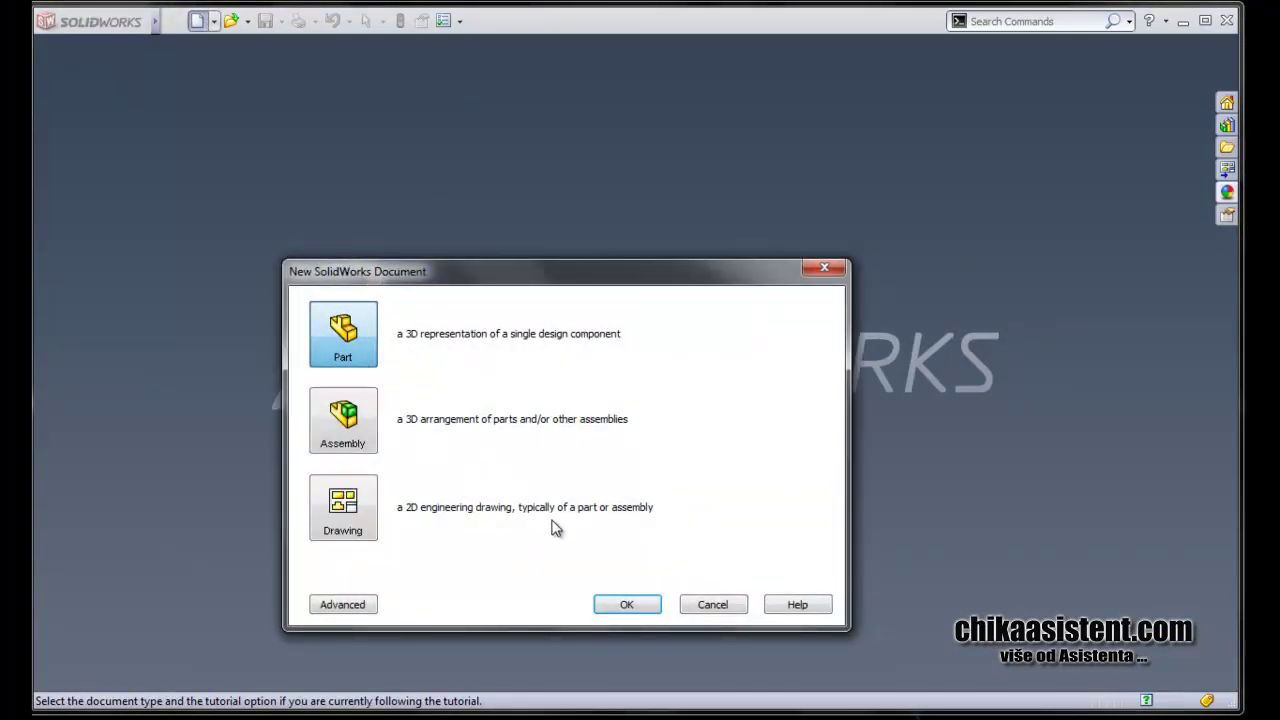
pyautogui.click(626, 605)
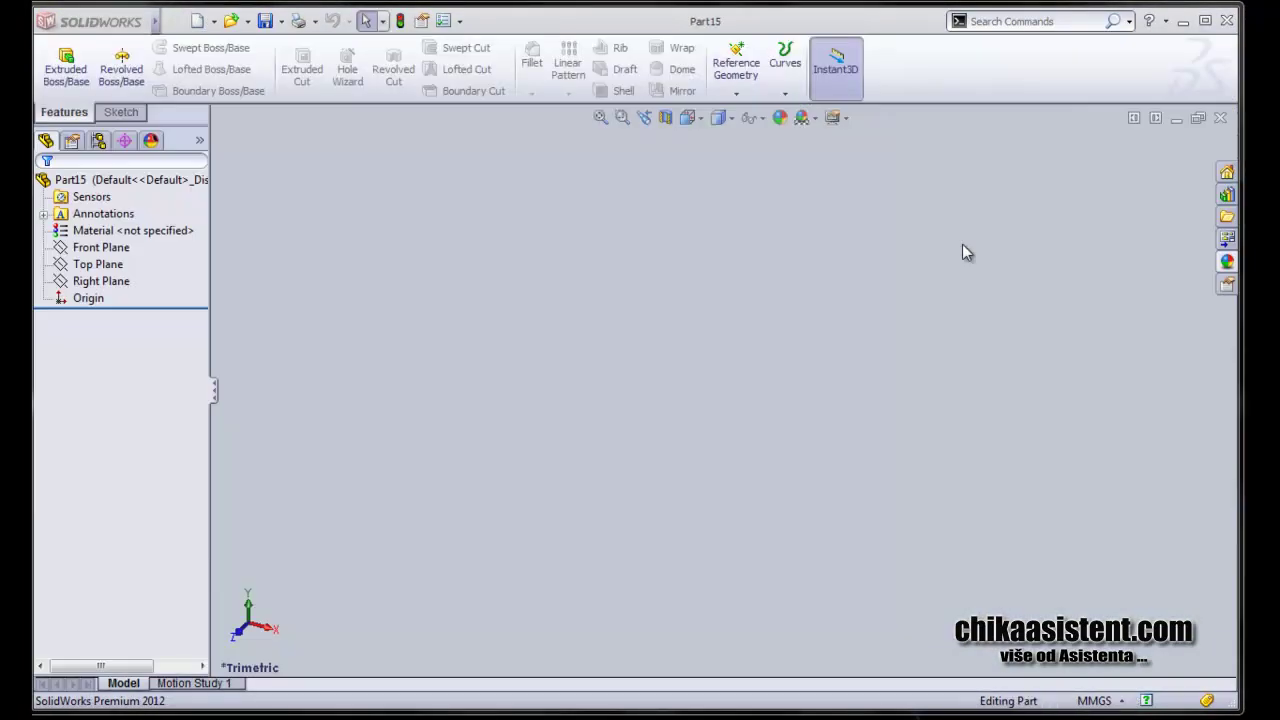
pyautogui.click(1183, 21)
pyautogui.doubleClick(638, 164)
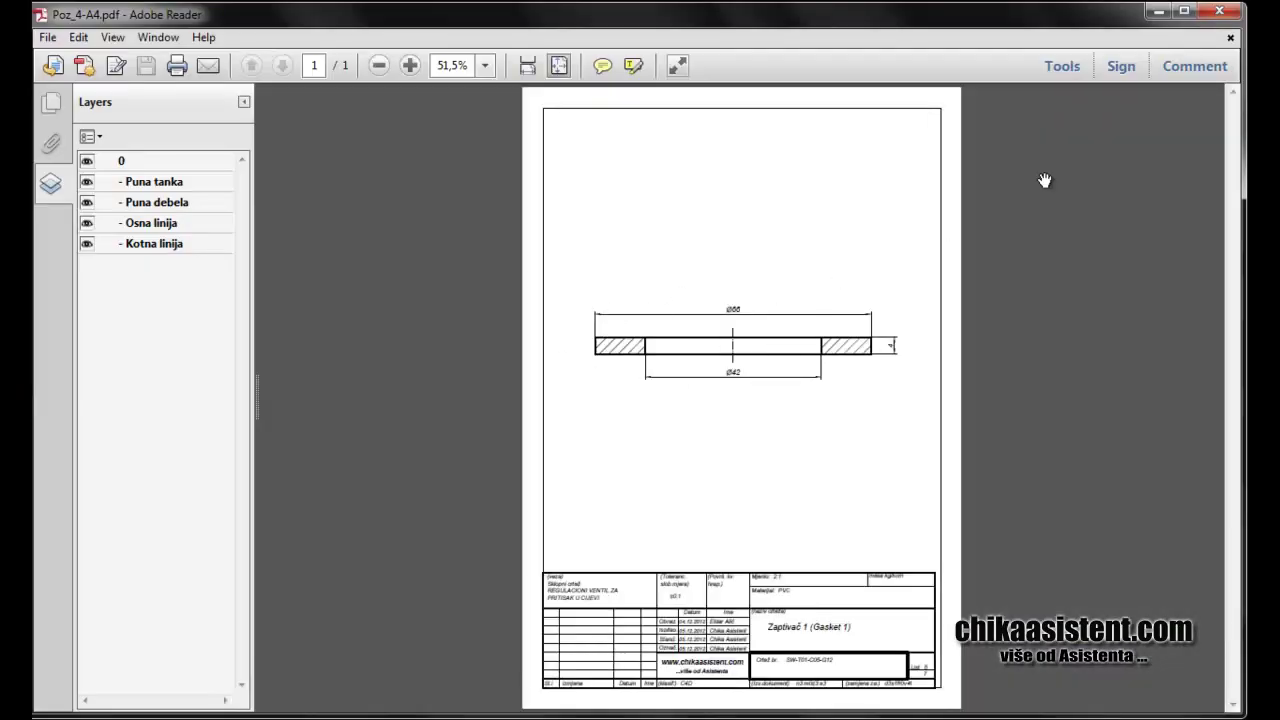
pyautogui.click(1219, 11)
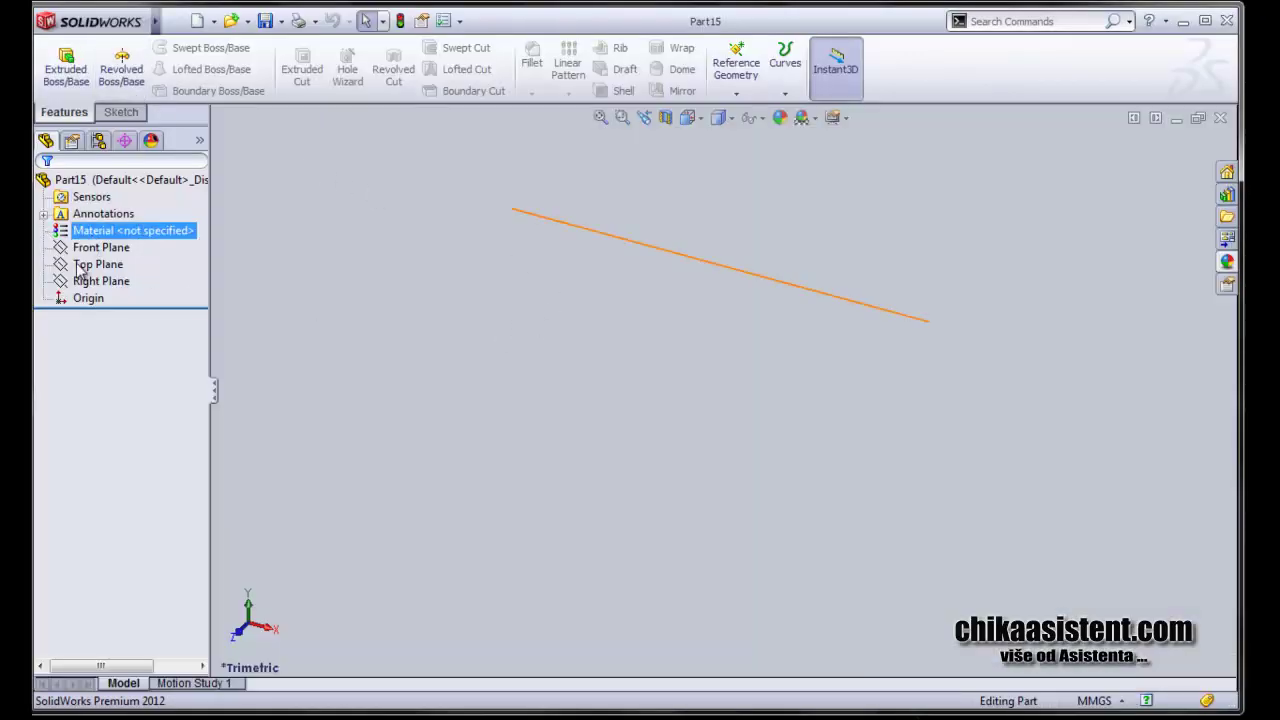
# Start a Front Plane sketch and draw a vertical centerline from the origin
pyautogui.click(100, 247)
pyautogui.rightClick(120, 243)
pyautogui.click(116, 228)
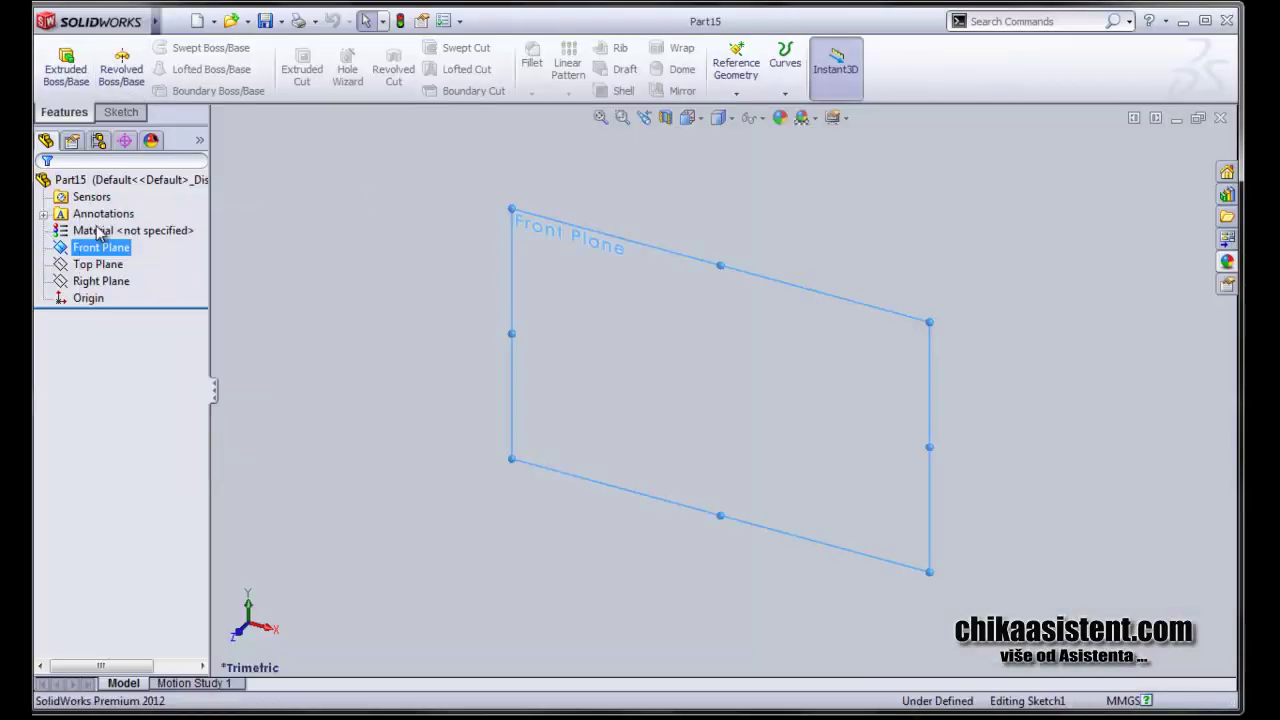
pyautogui.click(162, 47)
pyautogui.click(195, 87)
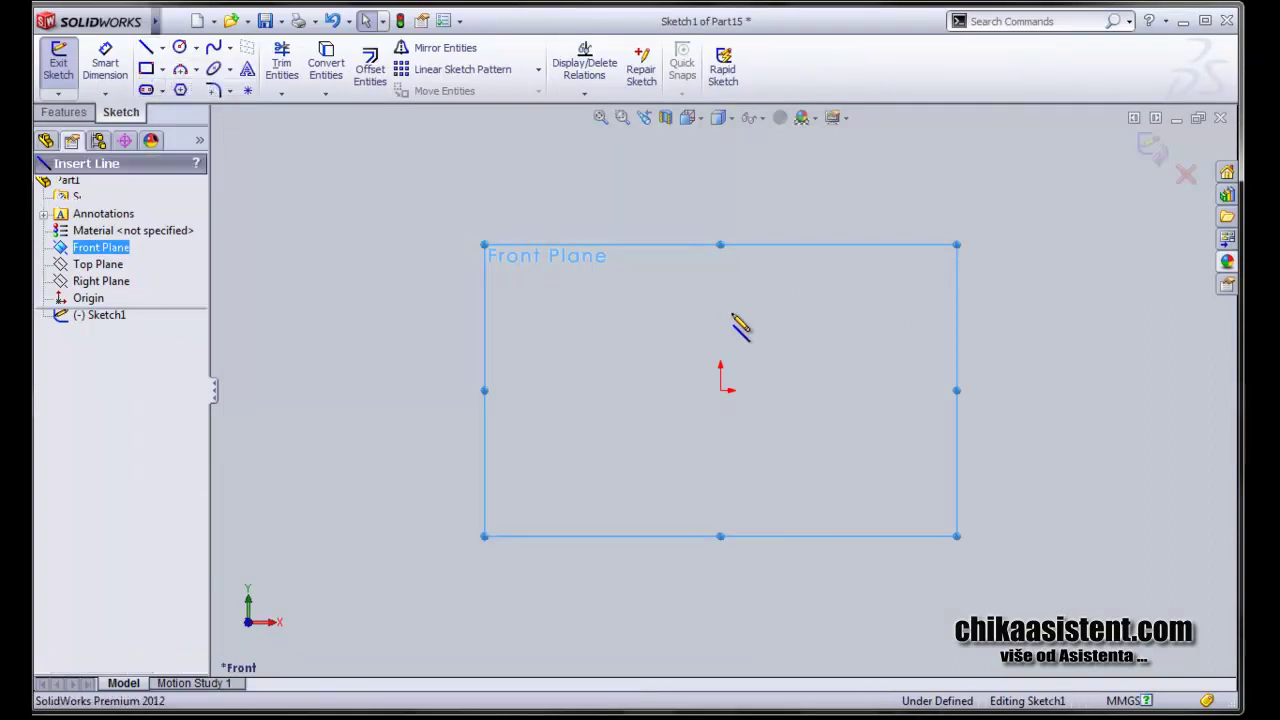
pyautogui.click(720, 390)
pyautogui.press('Escape')
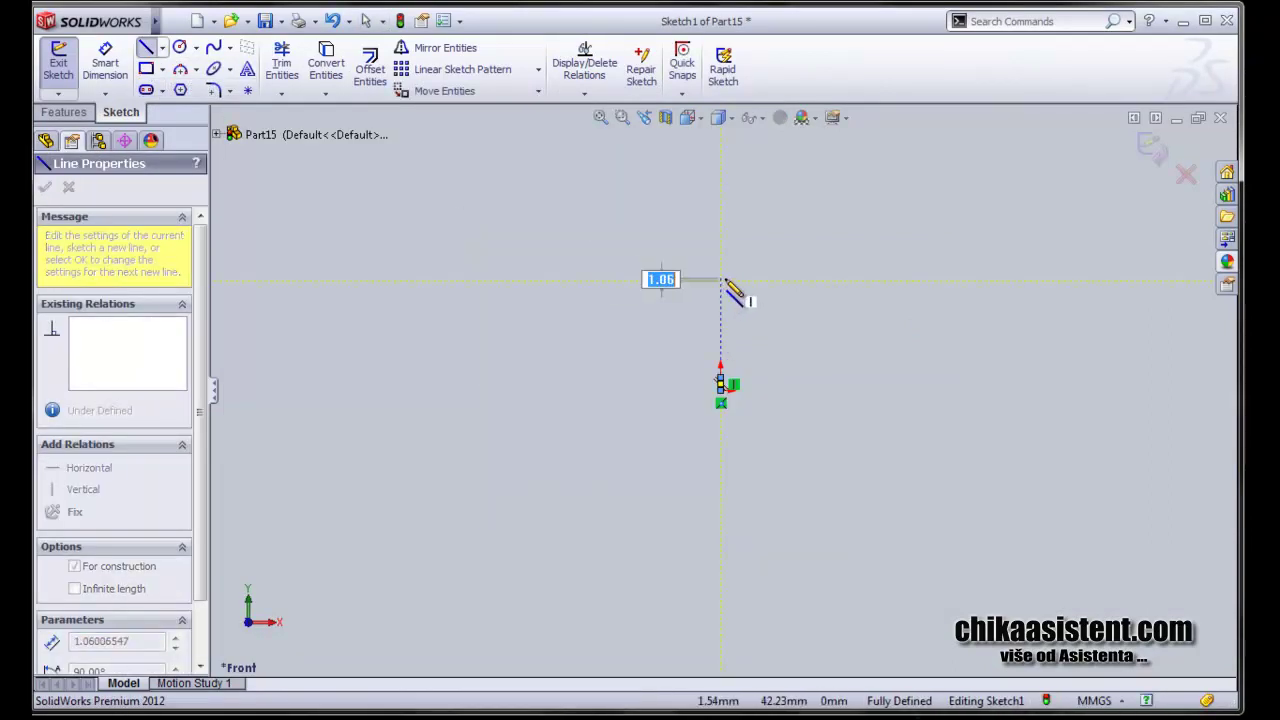
pyautogui.press('Escape')
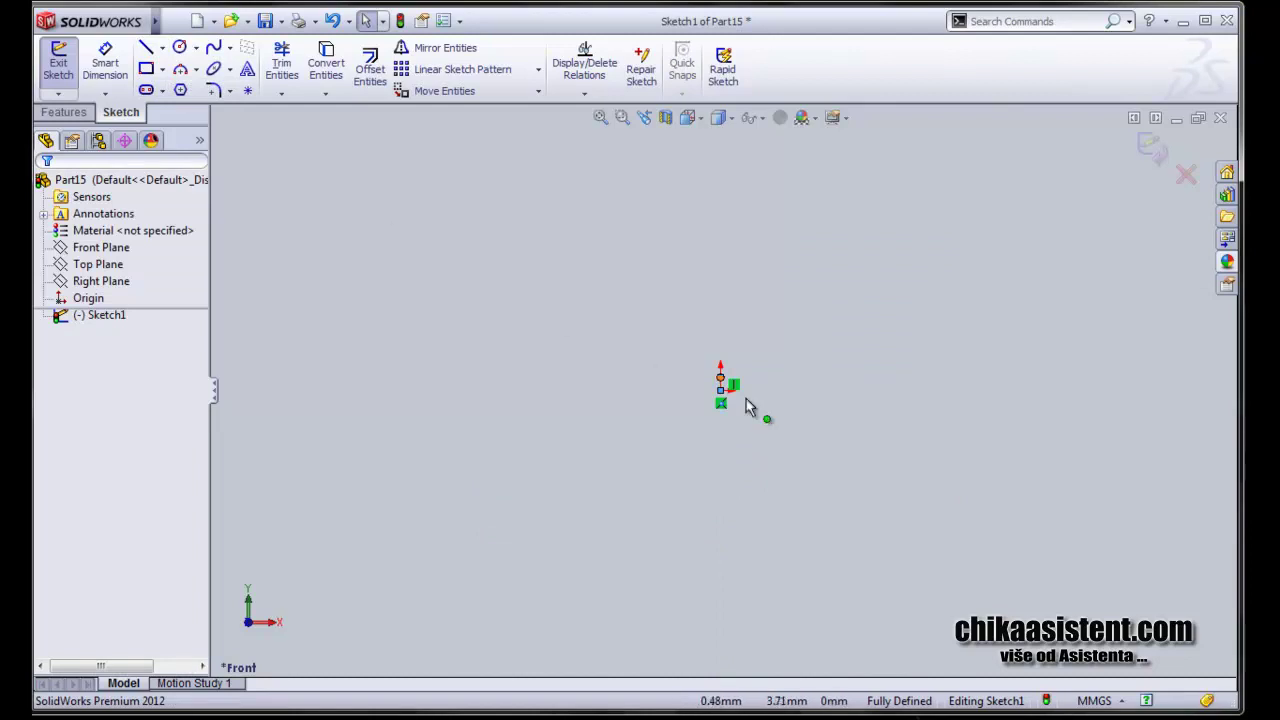
# Draw a 4 mm tall rectangle spanning 21 to 33 from the centerline, then exit the sketch
pyautogui.scroll(-5, 725, 384)
pyautogui.scroll(-2, 684, 376)
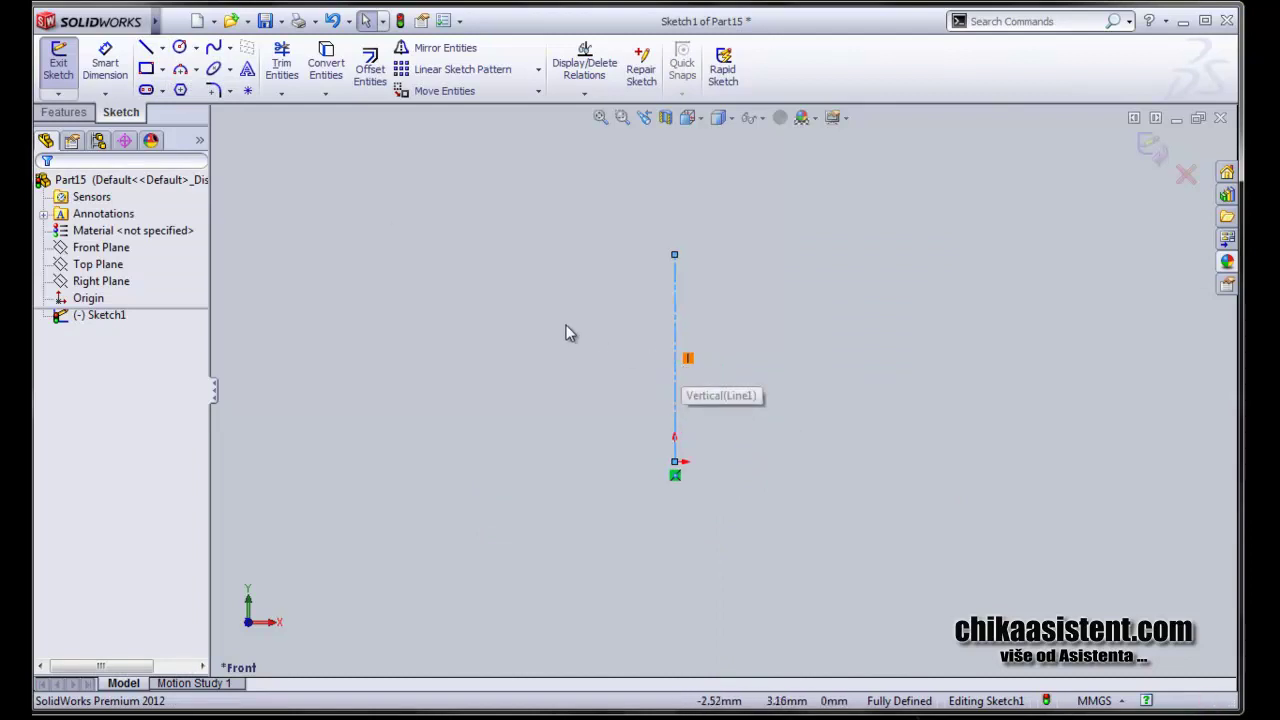
pyautogui.scroll(-3, 611, 349)
pyautogui.click(145, 47)
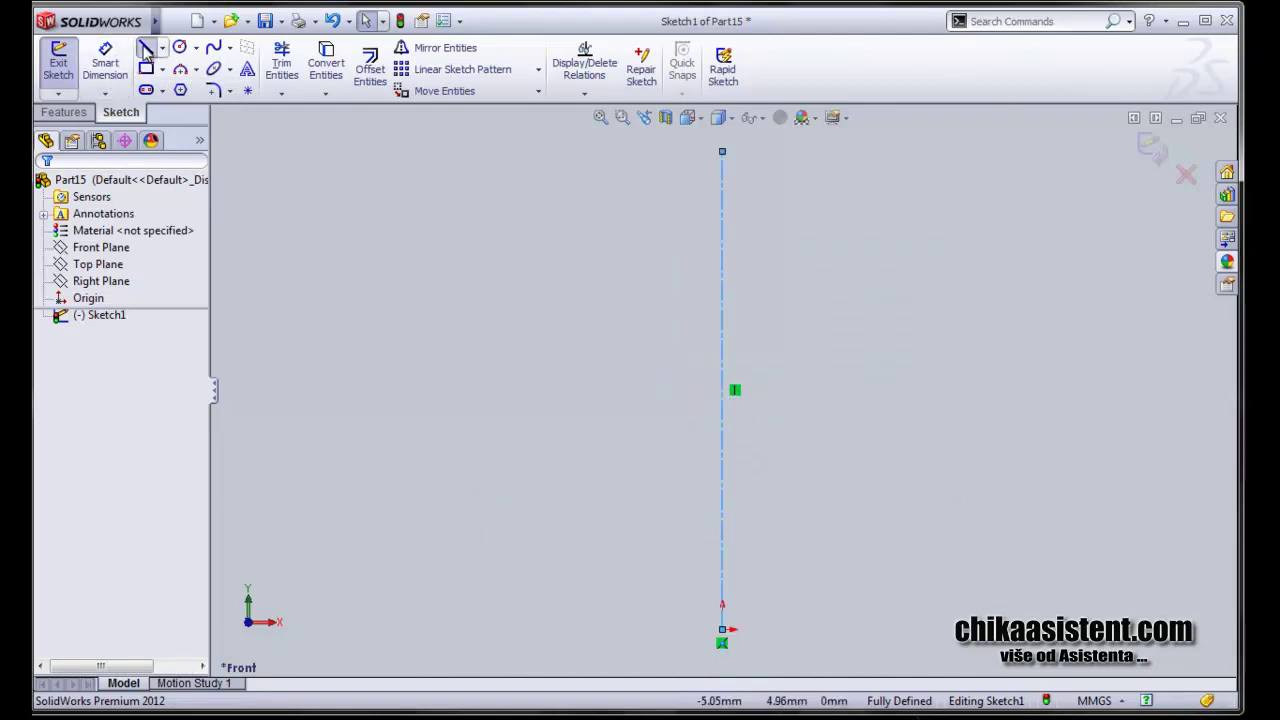
pyautogui.click(826, 380)
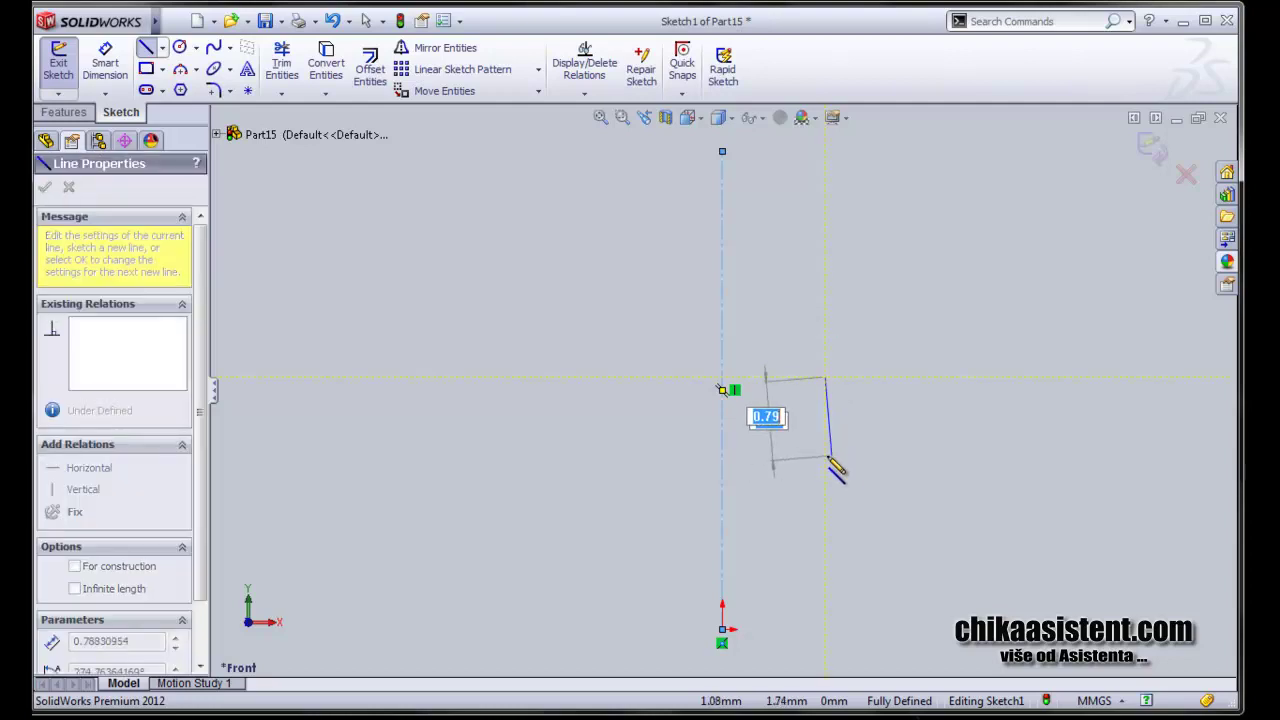
pyautogui.click(826, 455)
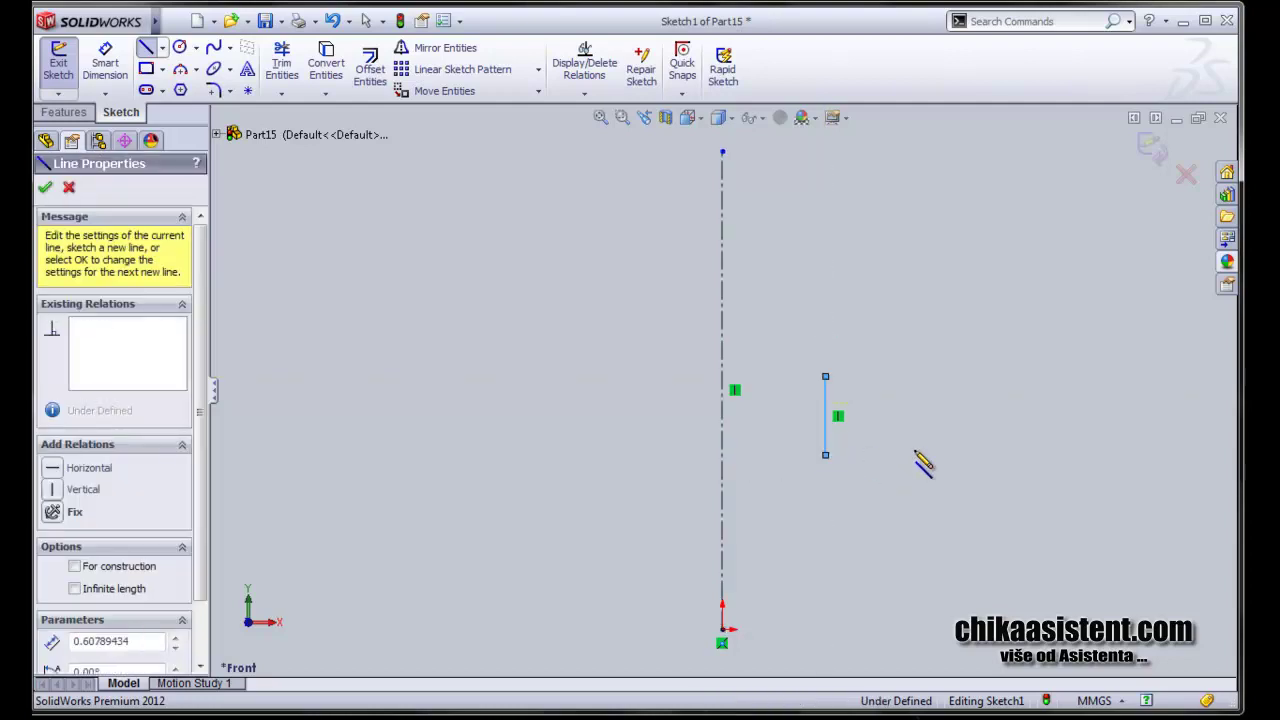
pyautogui.click(1031, 377)
pyautogui.click(826, 377)
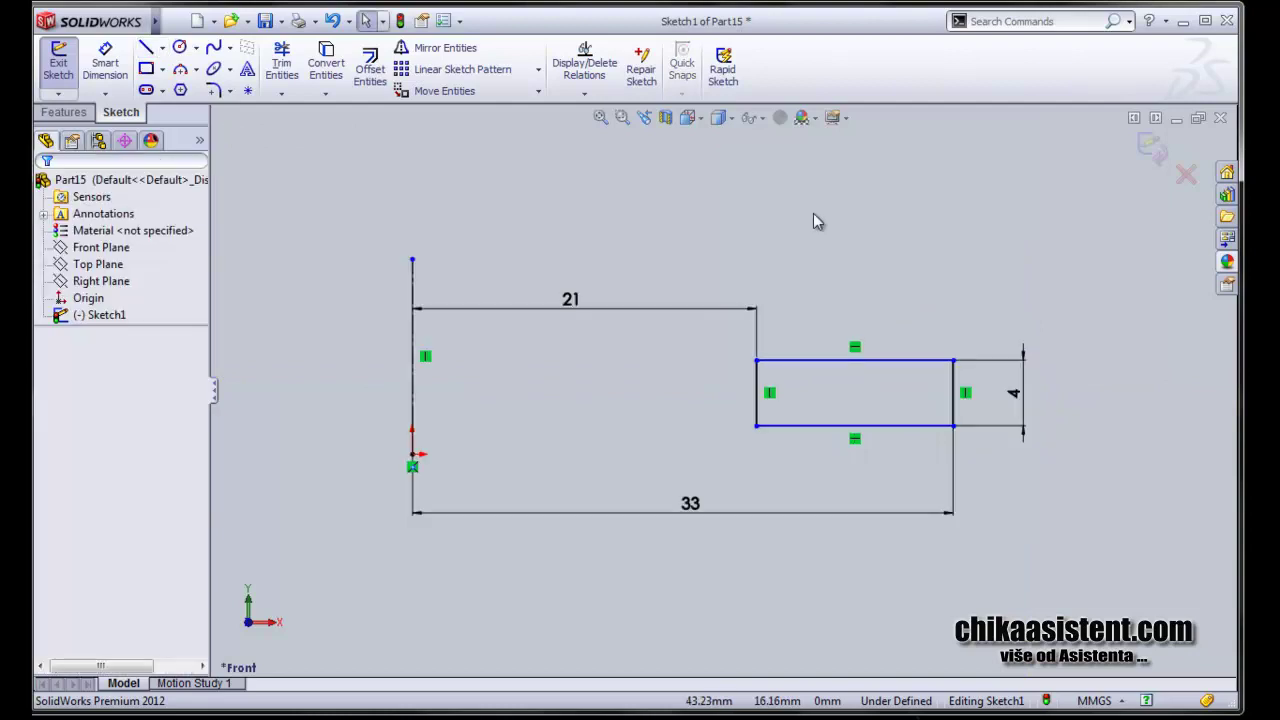
pyautogui.click(1150, 148)
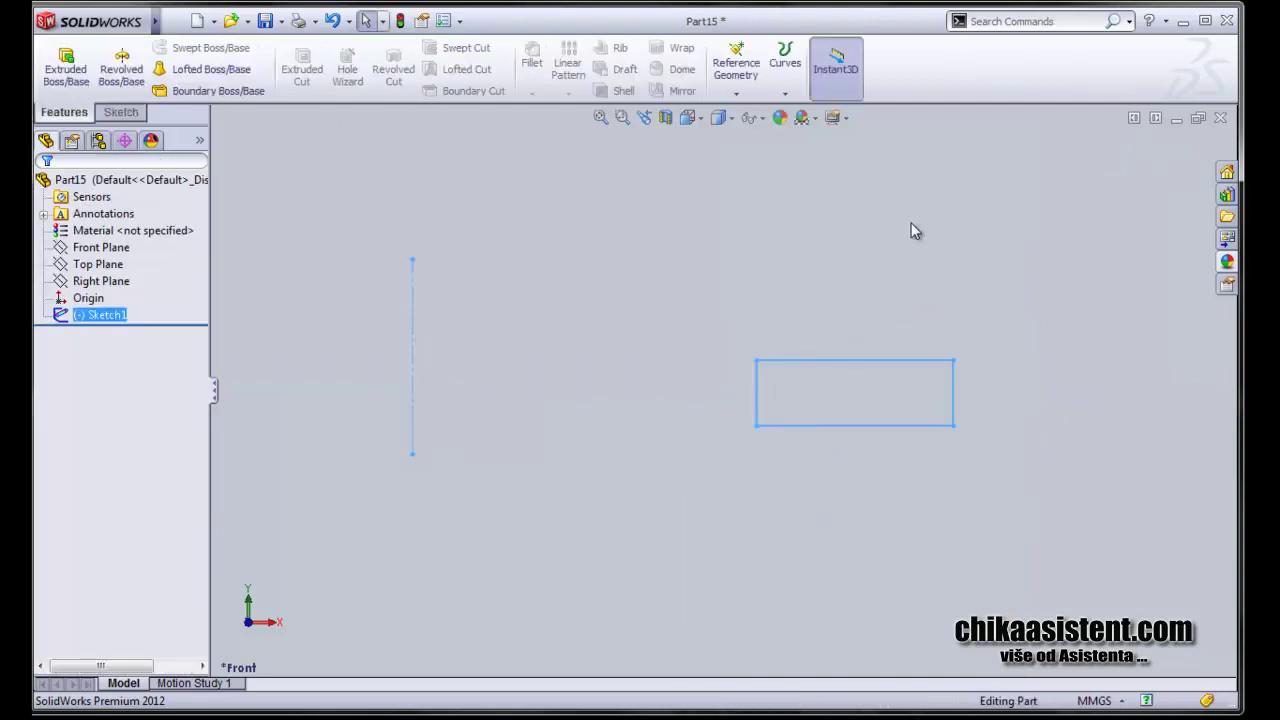
# Revolve the rectangle 360° about Line1 into a flat ring and fit it in view
pyautogui.click(121, 68)
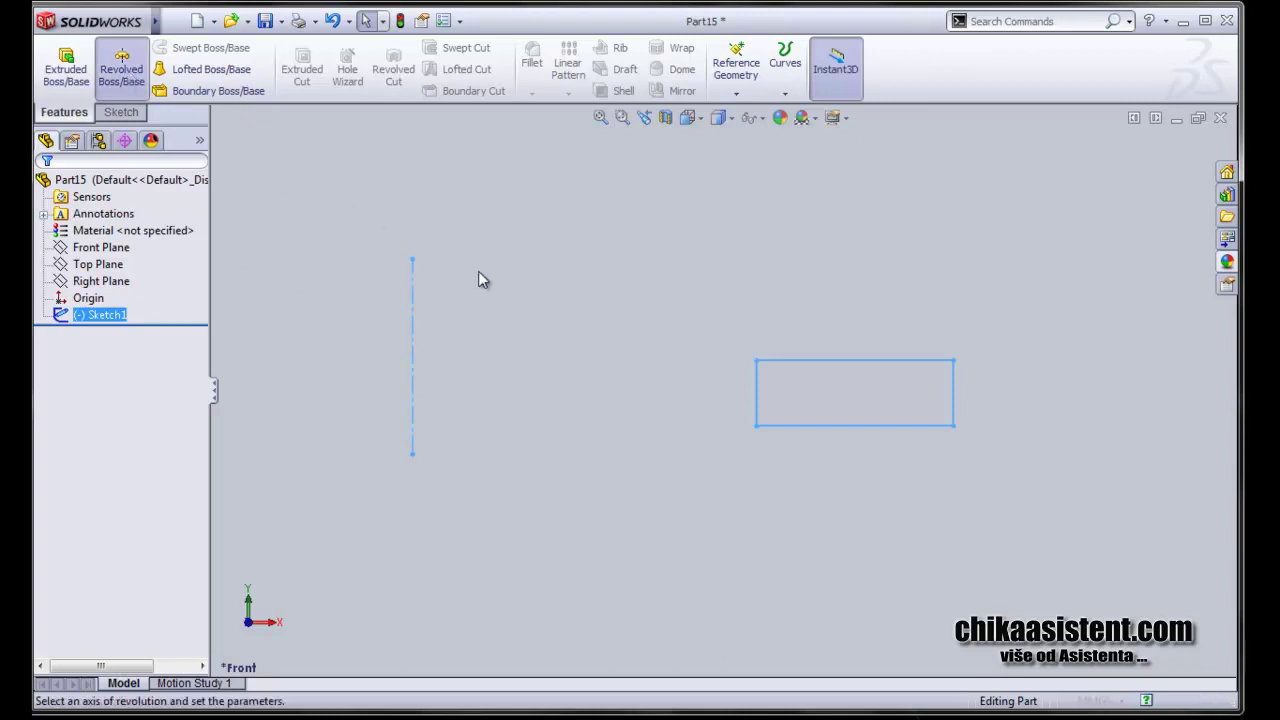
pyautogui.click(45, 187)
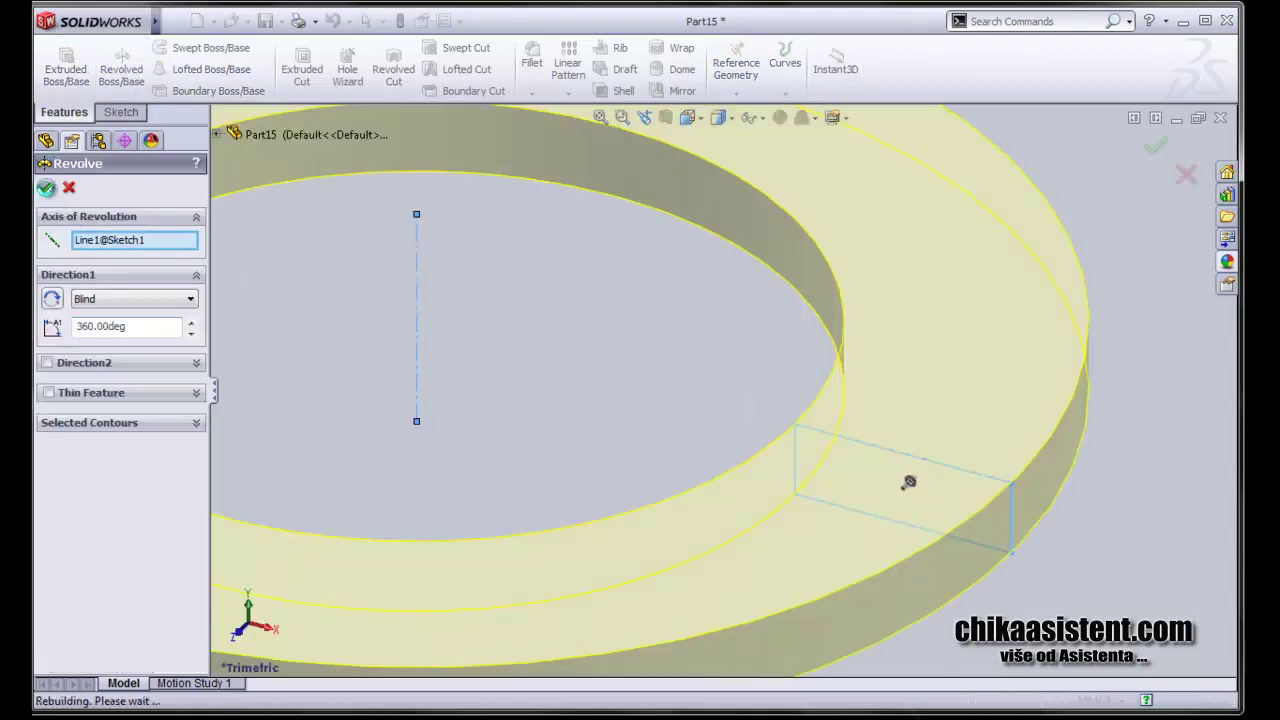
pyautogui.press('f')
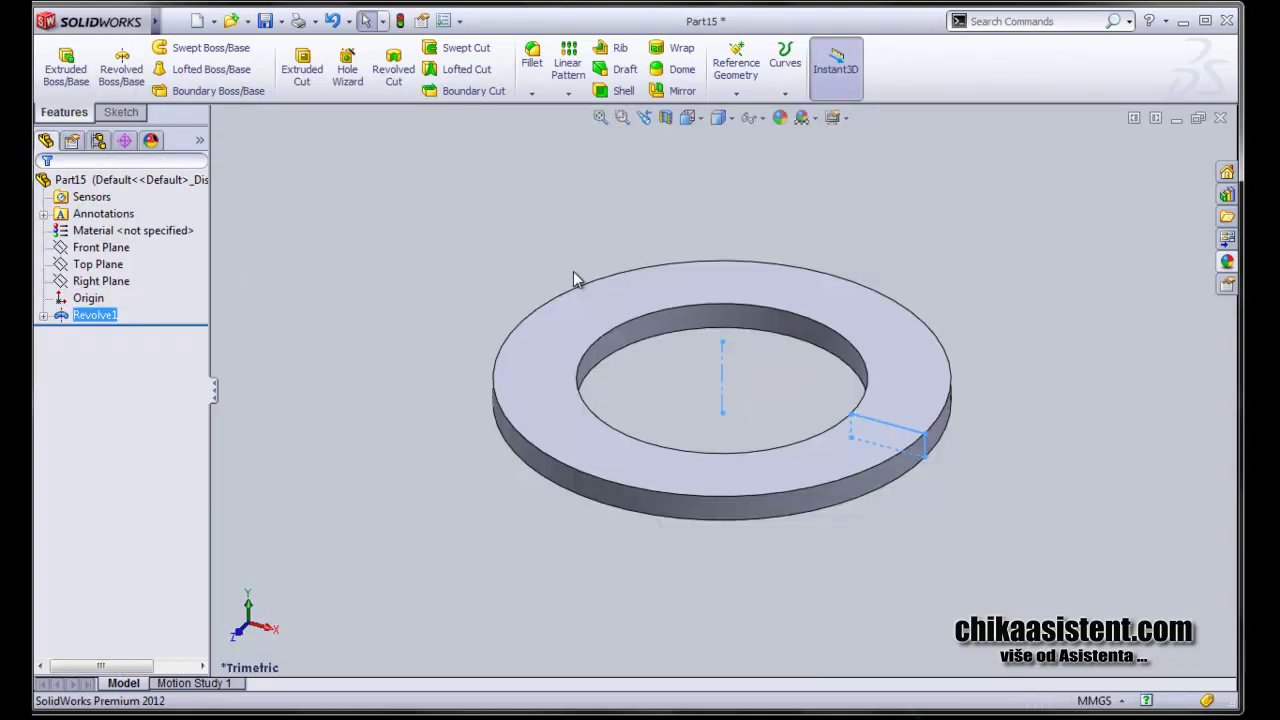
pyautogui.moveTo(905, 370); pyautogui.dragTo(923, 382)
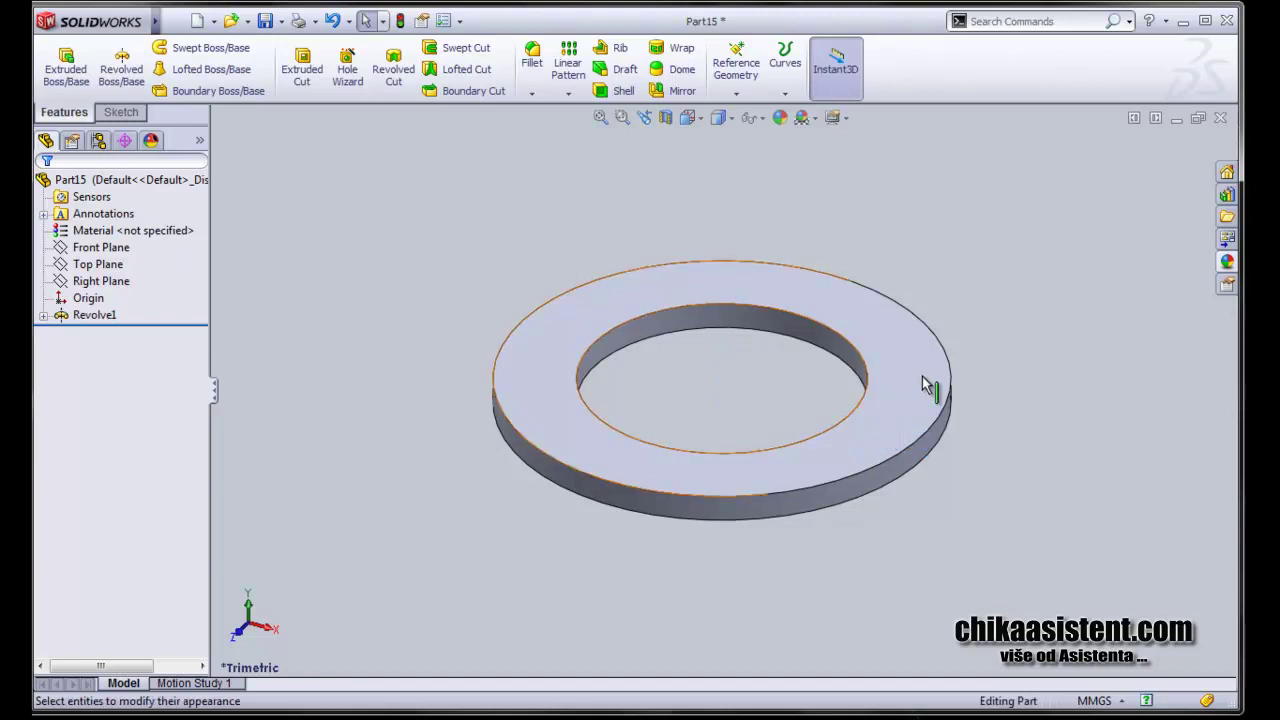
# Apply the Rubber > Texture tire tread appearance to the whole ring body
pyautogui.rightClick(923, 382)
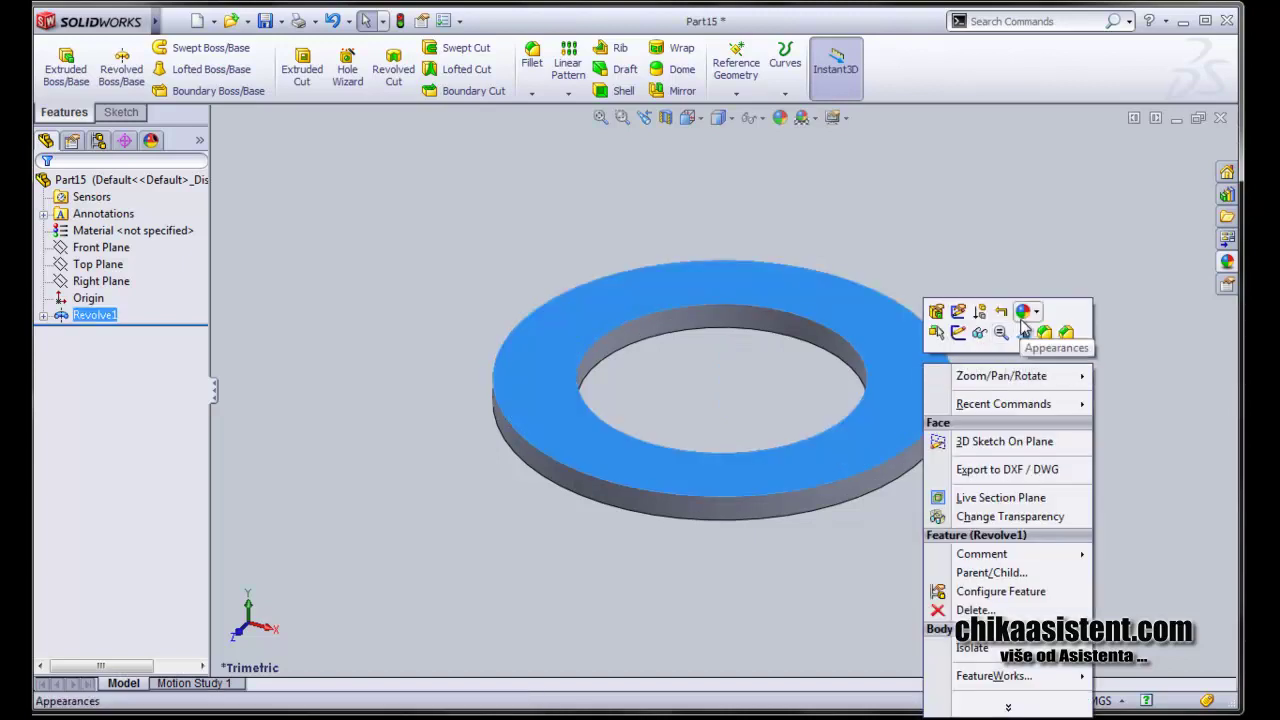
pyautogui.click(1027, 312)
pyautogui.click(1048, 393)
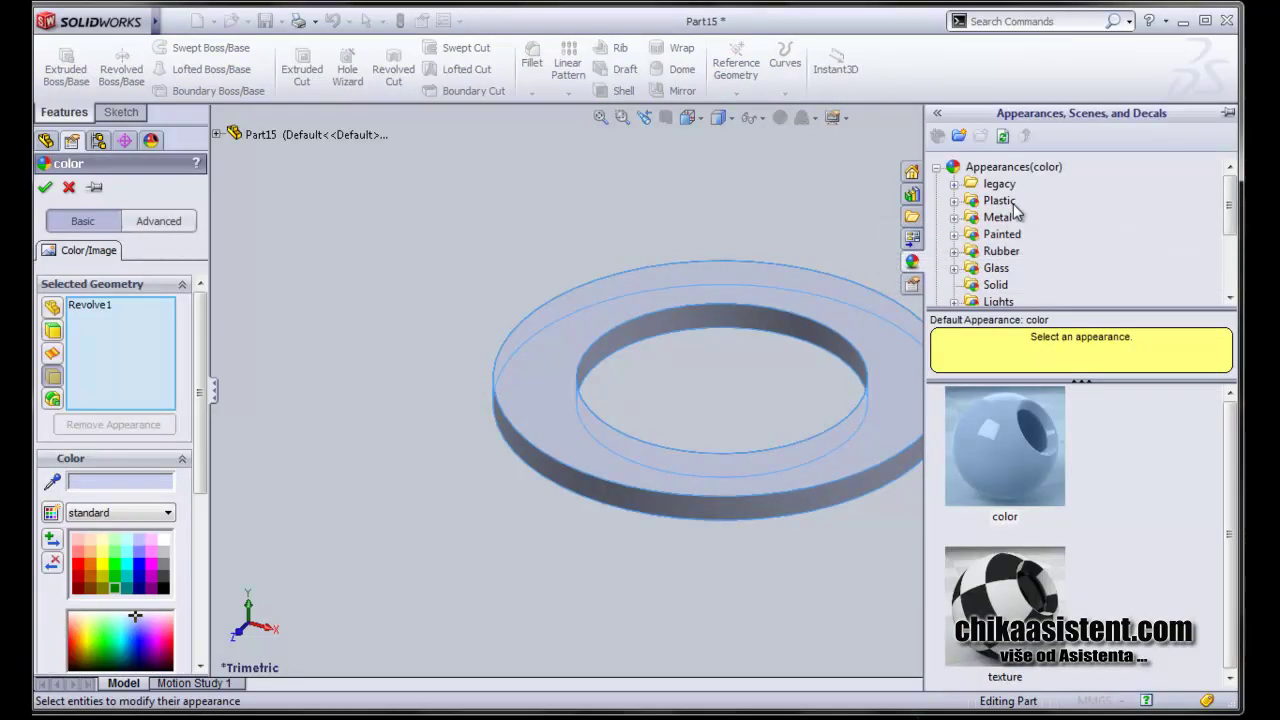
pyautogui.scroll(-1, 1013, 212)
pyautogui.scroll(-1, 1023, 238)
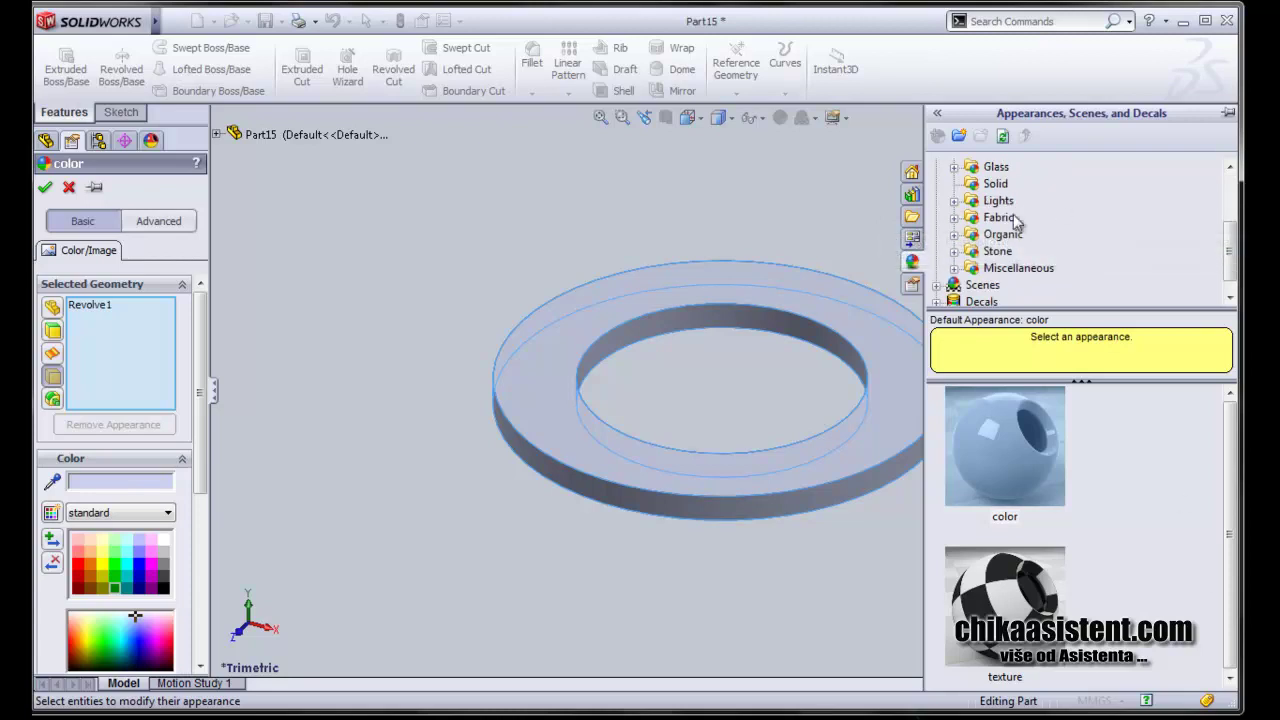
pyautogui.scroll(1, 1015, 222)
pyautogui.click(1001, 200)
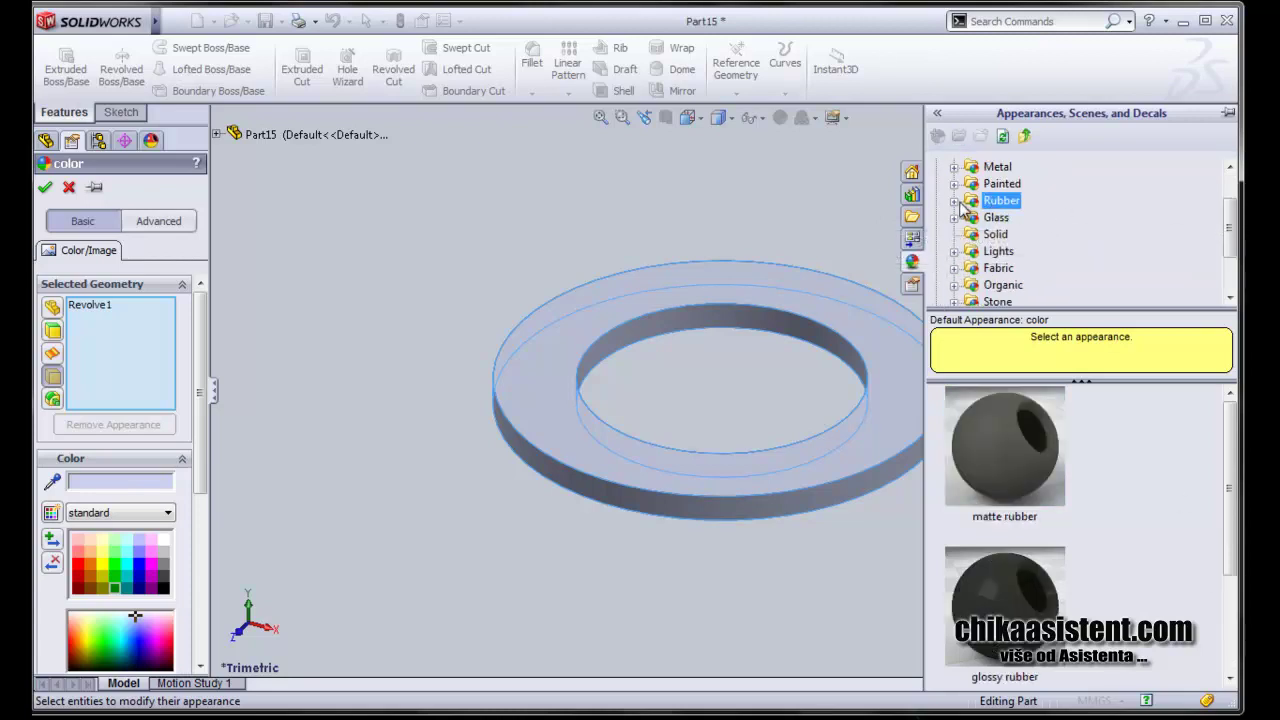
pyautogui.click(954, 202)
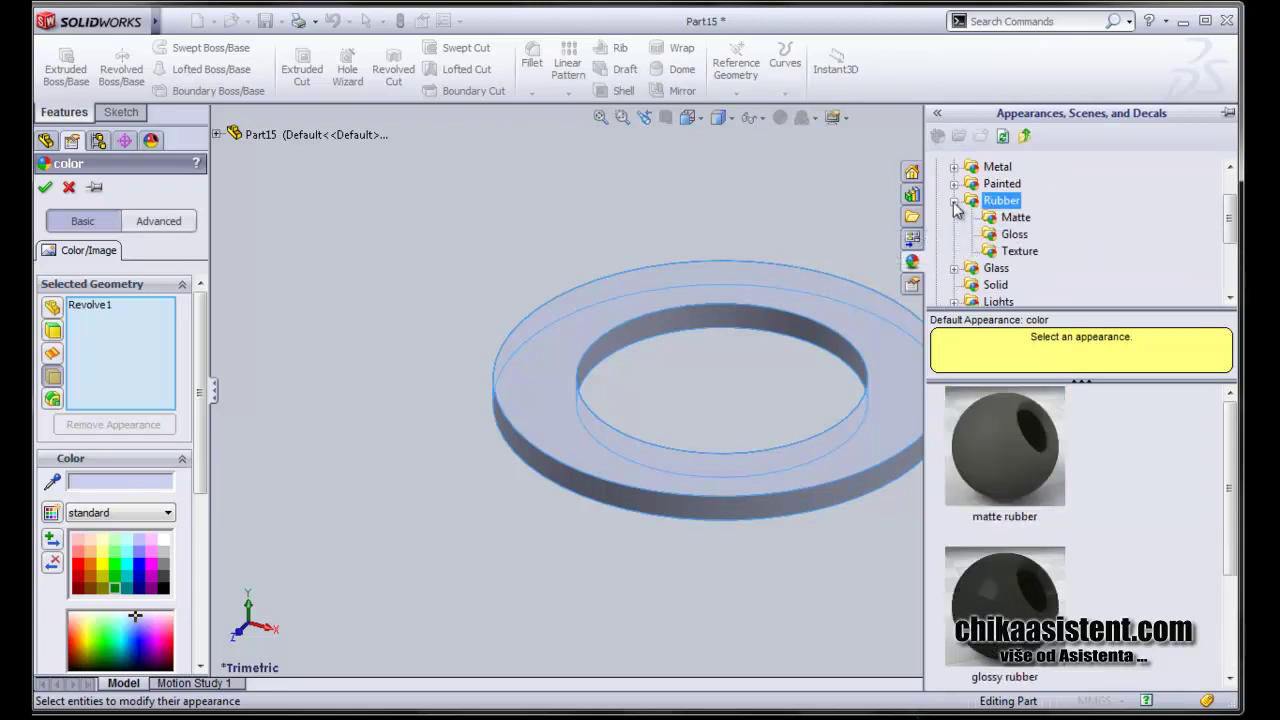
pyautogui.click(1032, 253)
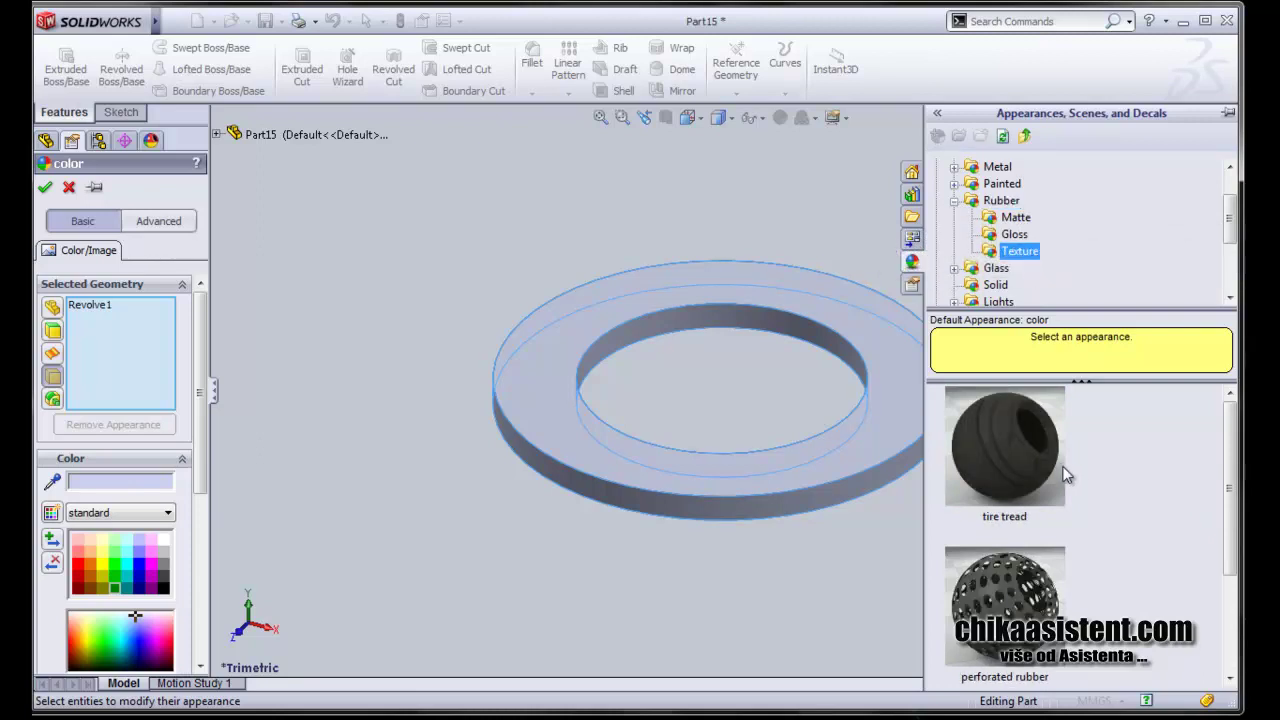
pyautogui.click(1046, 454)
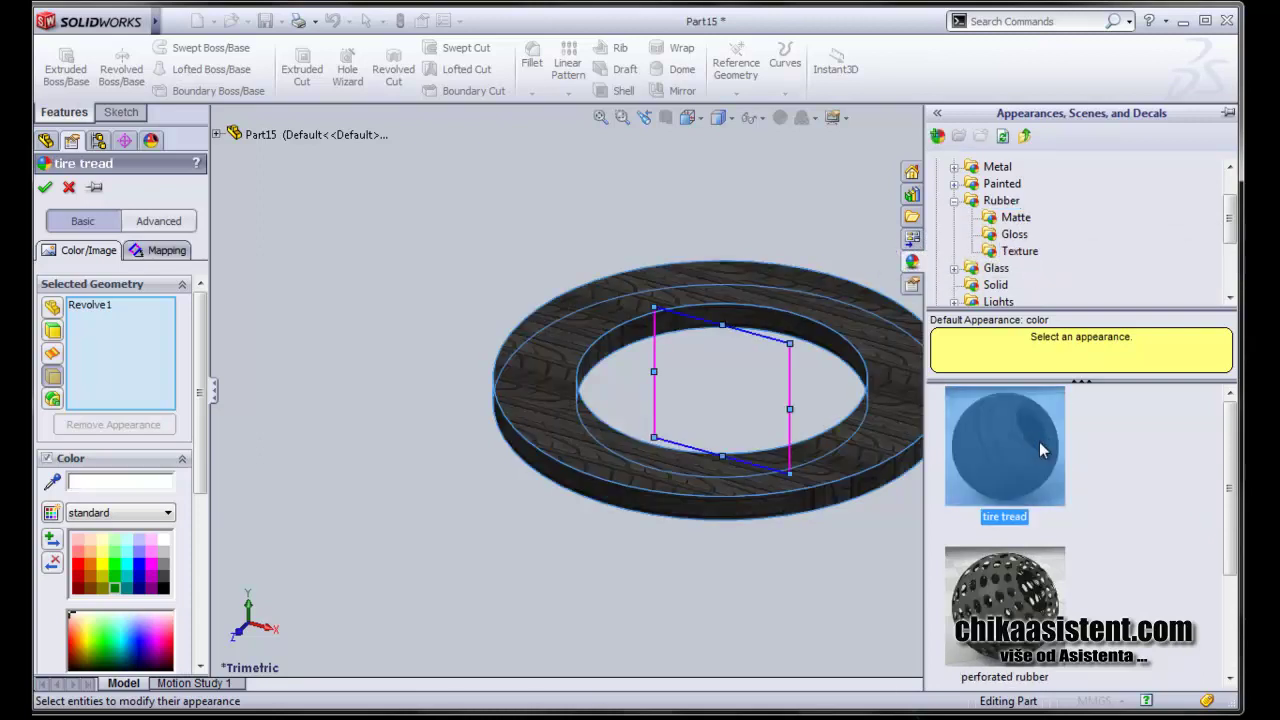
# Lighten the tire tread colour swatch and accept the appearance
pyautogui.click(165, 567)
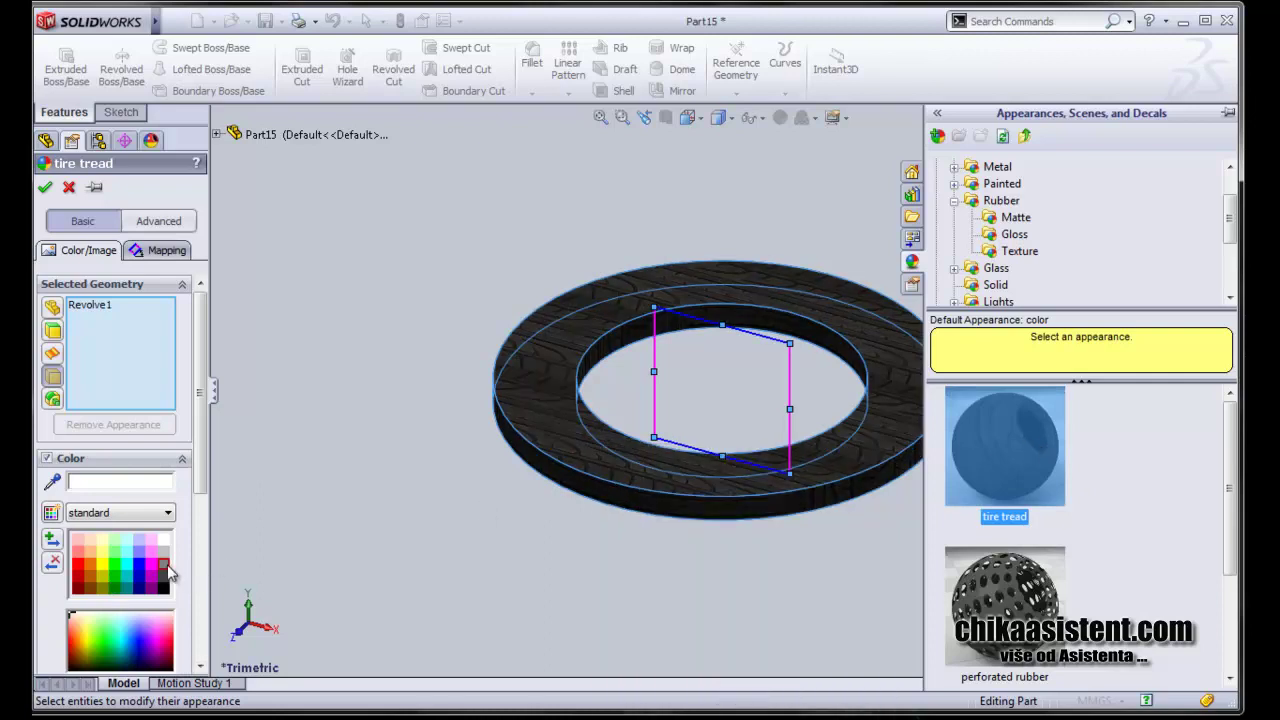
pyautogui.click(163, 552)
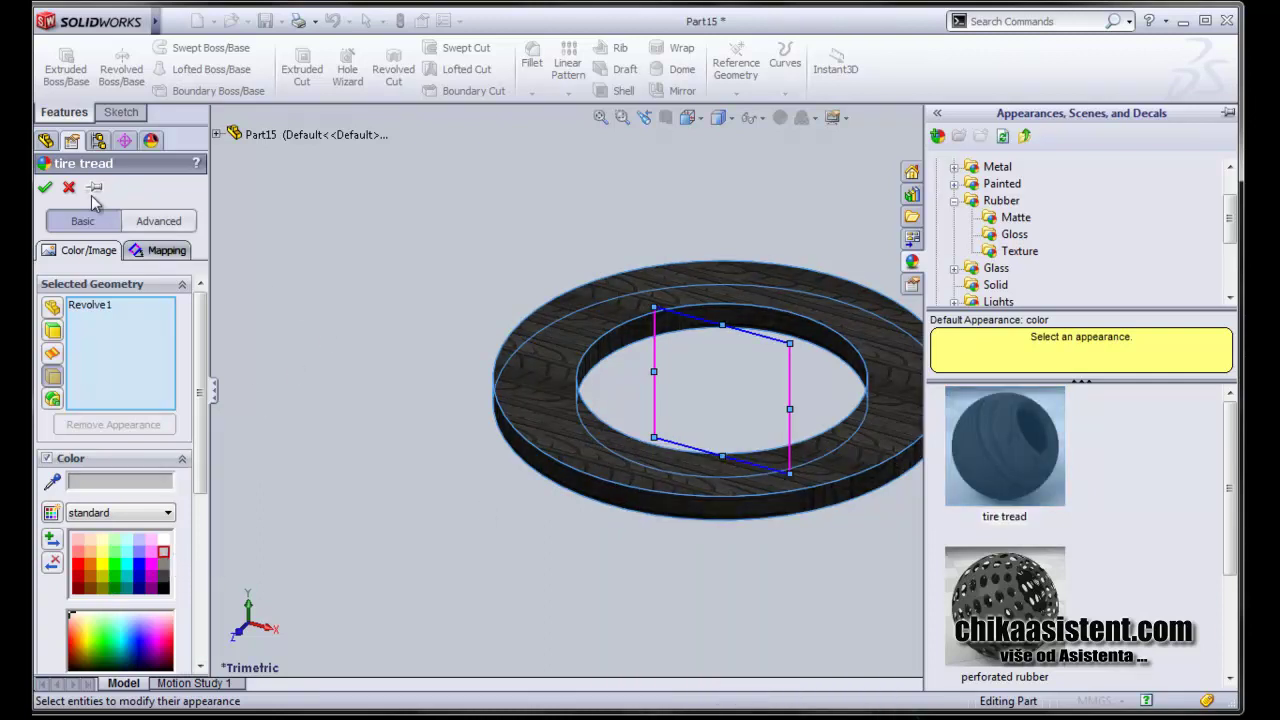
pyautogui.press('Return')
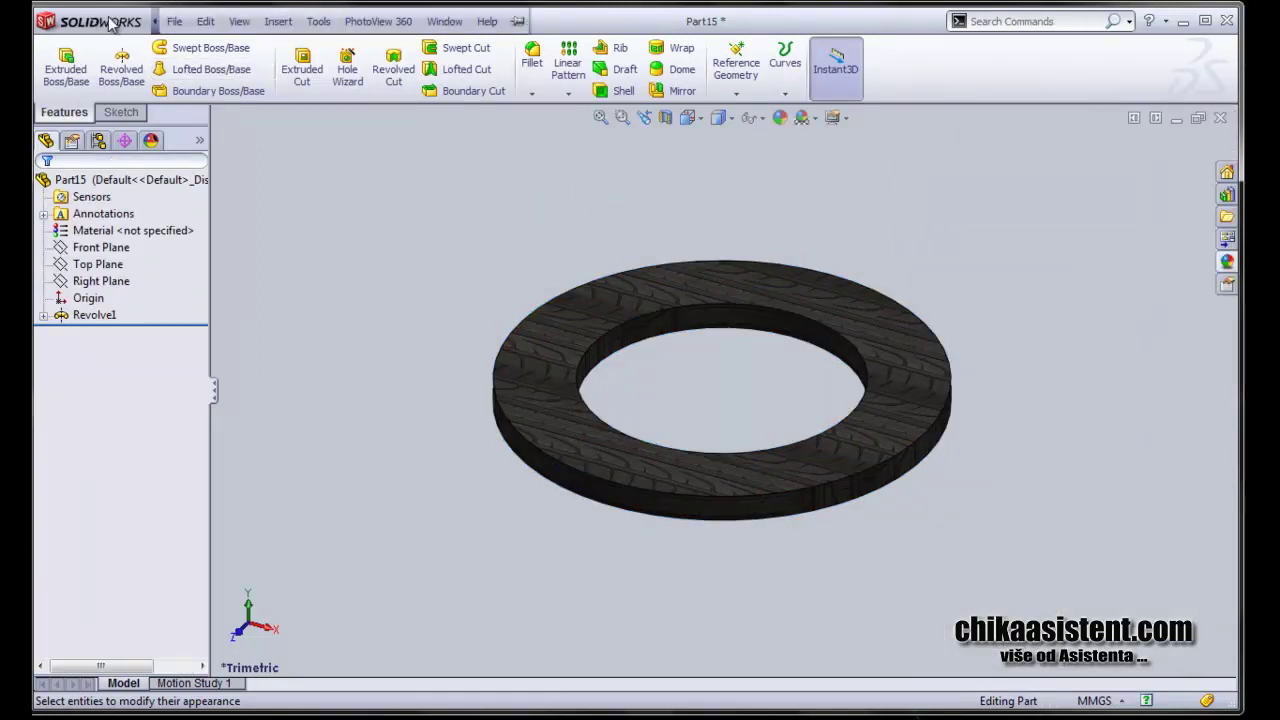
# Save the ring gasket as Pozicija 4, close it, and minimize the window
pyautogui.click(175, 21)
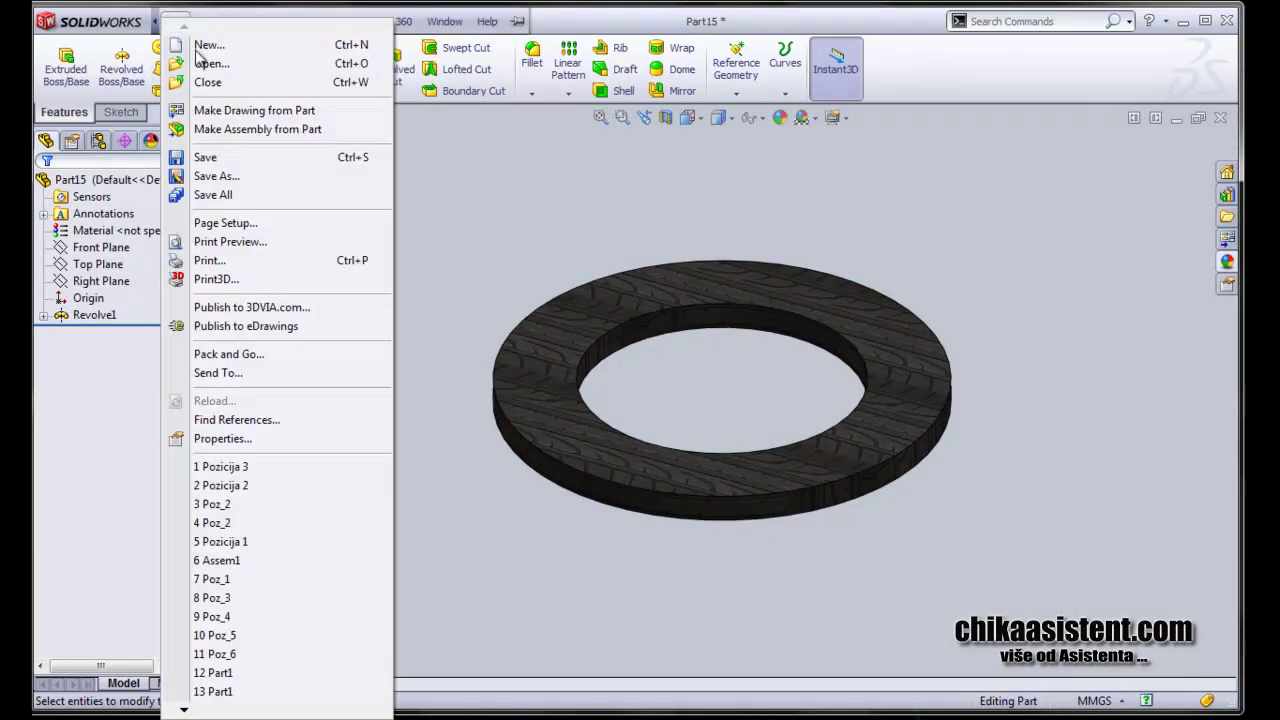
pyautogui.click(229, 176)
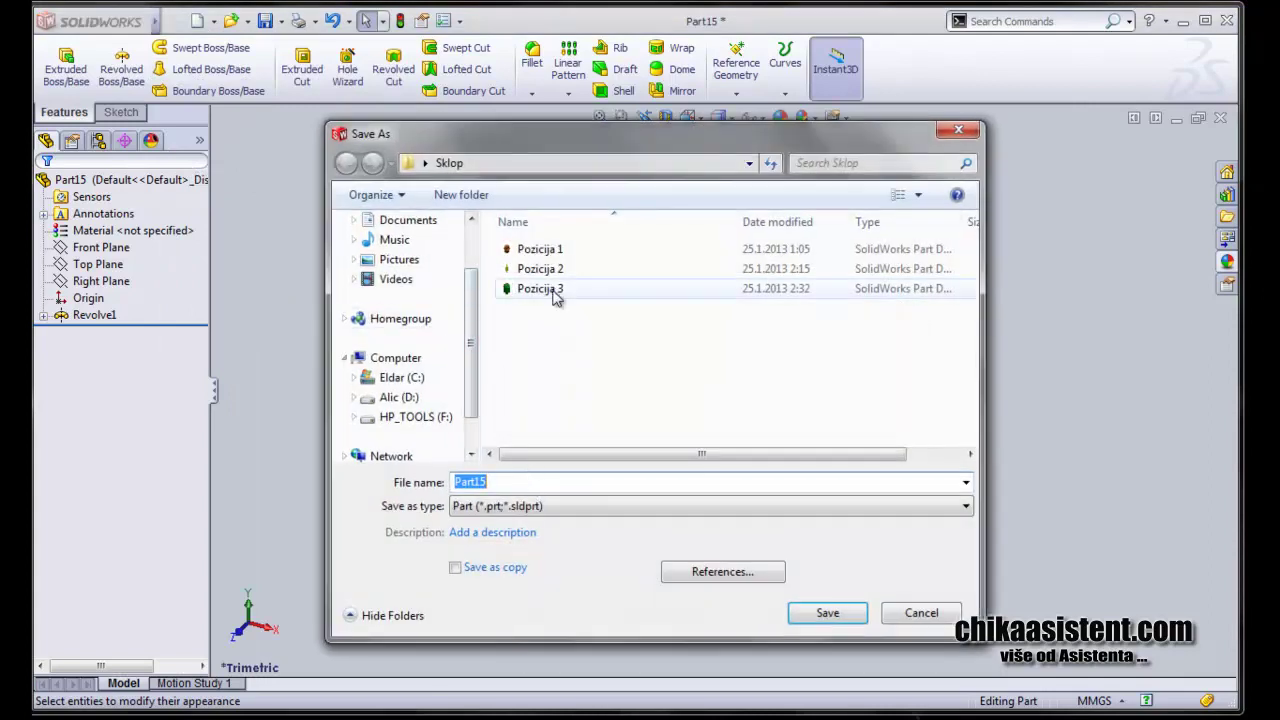
pyautogui.click(555, 292)
pyautogui.click(499, 490)
pyautogui.click(520, 486)
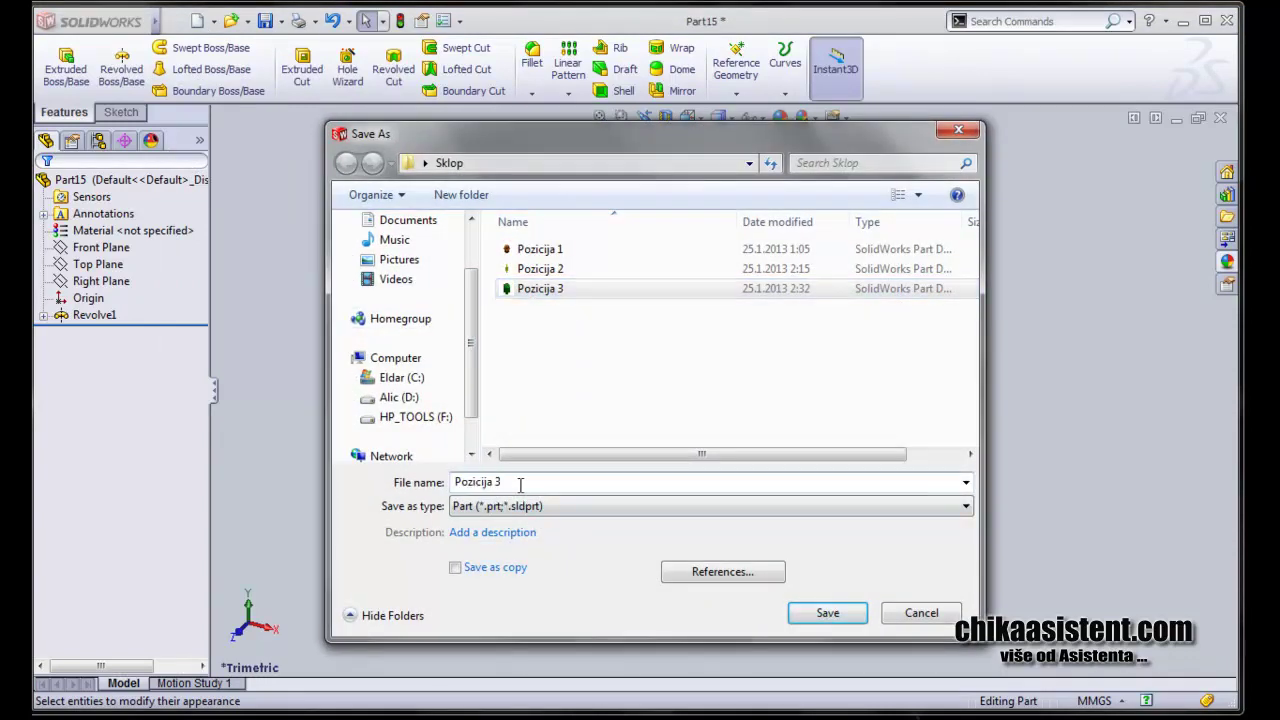
pyautogui.press('BackSpace')
pyautogui.write('4')
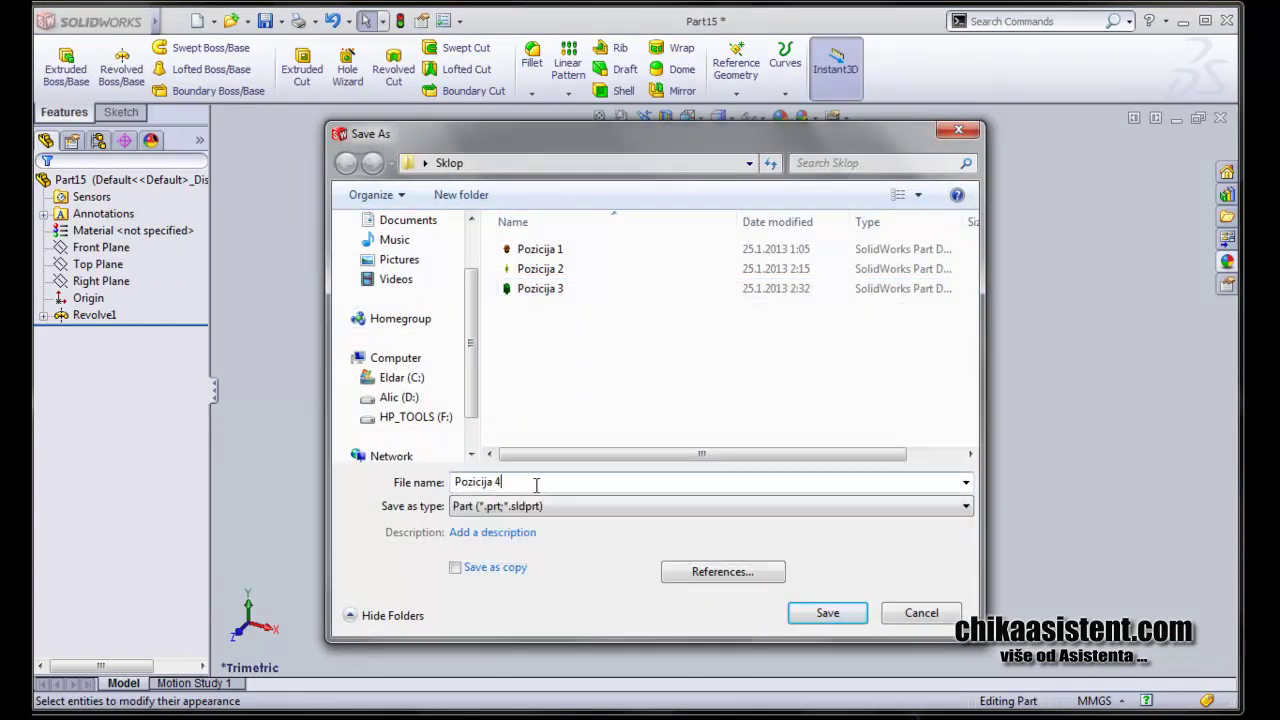
pyautogui.click(810, 617)
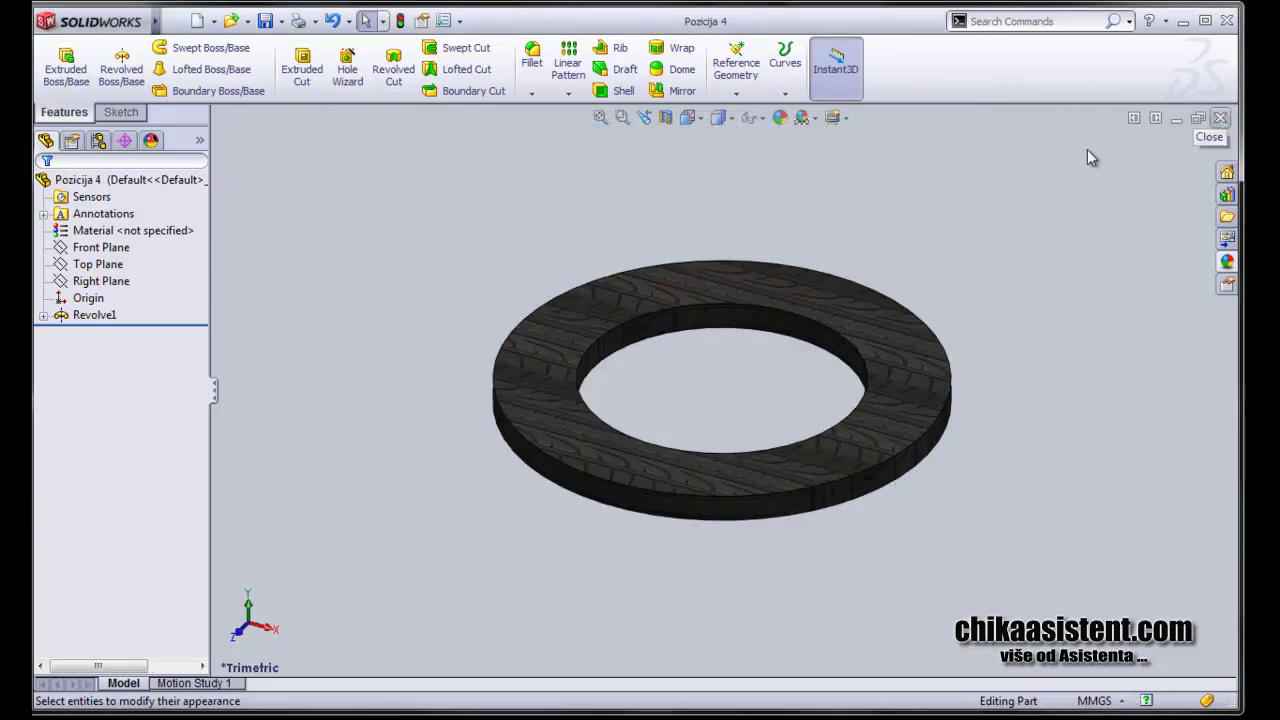
pyautogui.click(1222, 118)
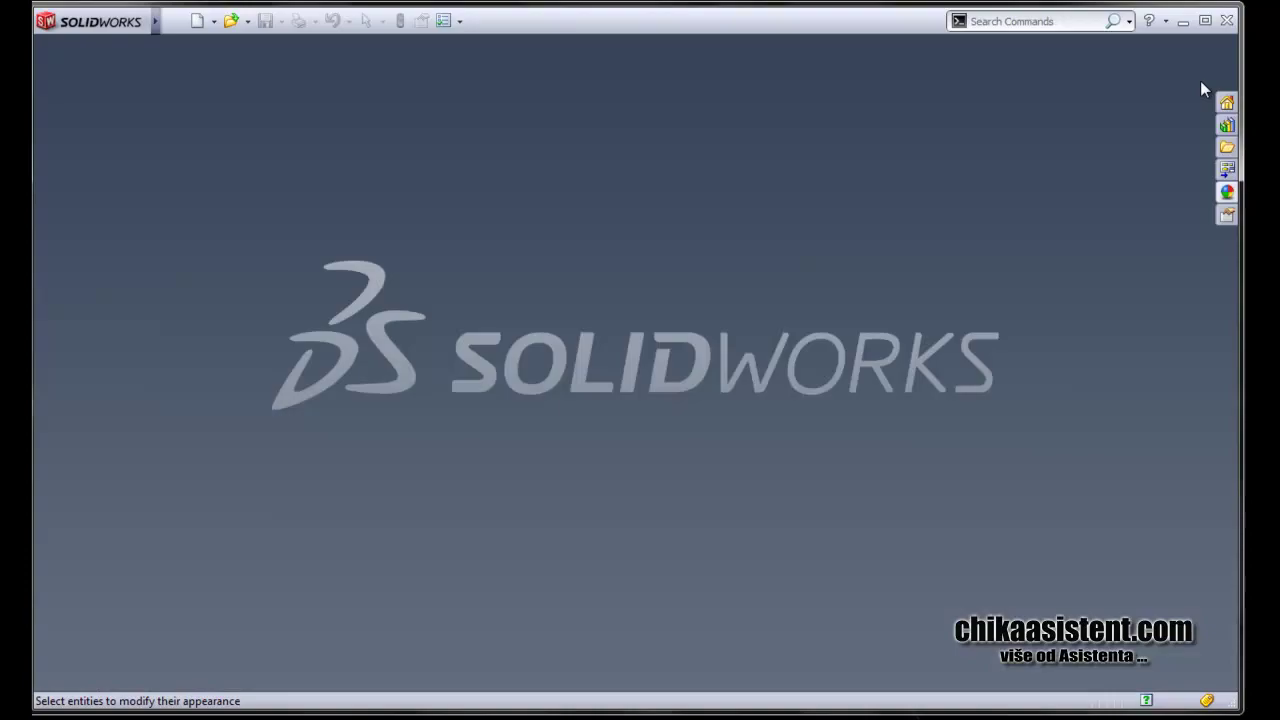
pyautogui.click(1180, 24)
# Create a new part and start a sketch on the Front Plane
pyautogui.click(198, 21)
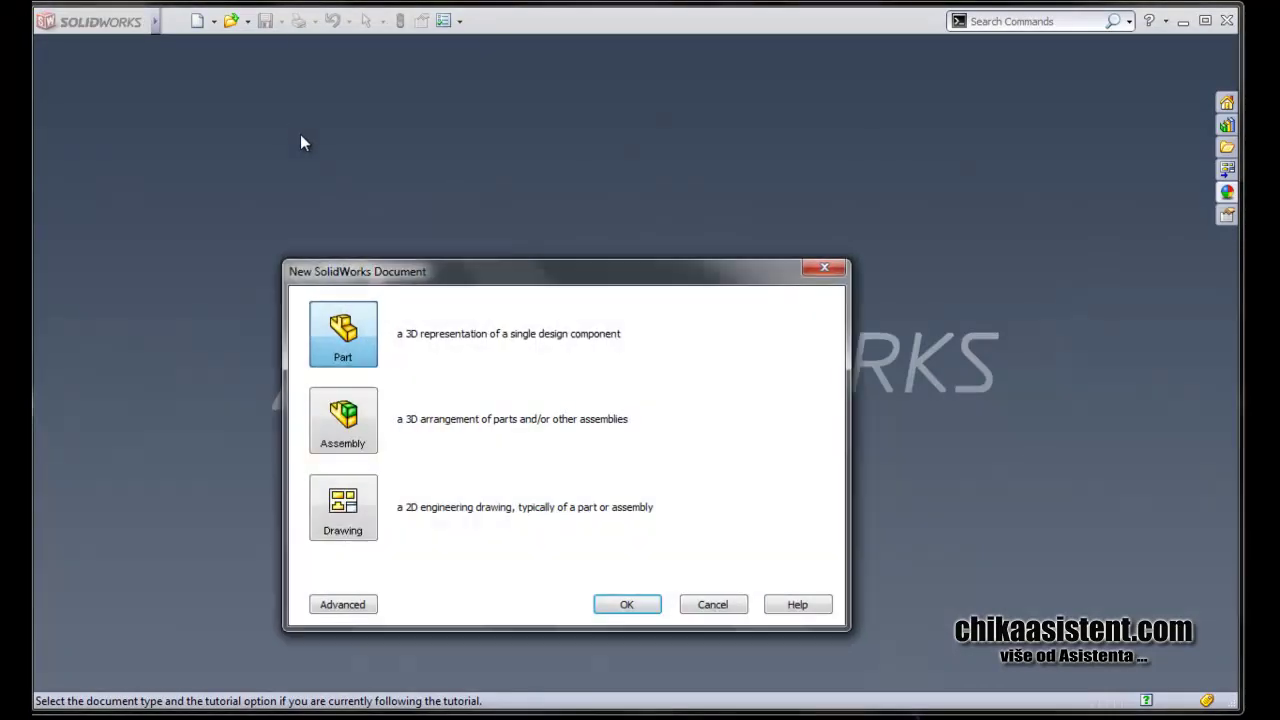
pyautogui.doubleClick(355, 347)
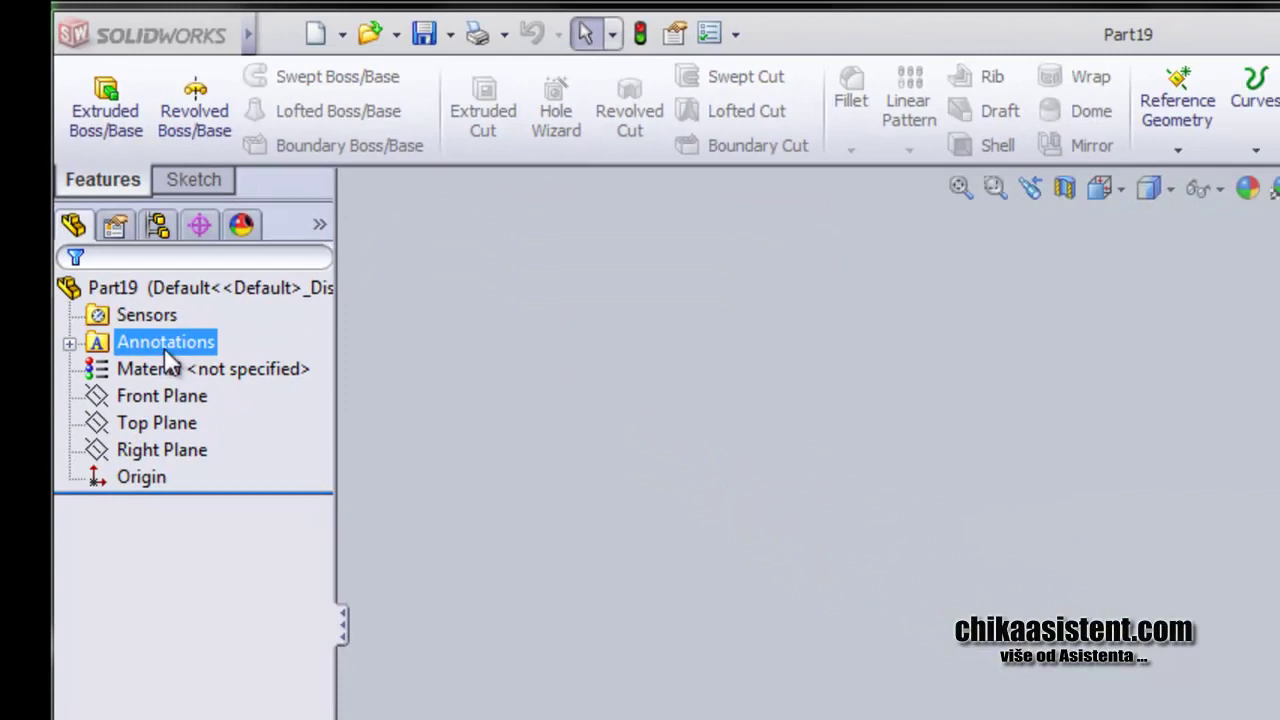
pyautogui.click(110, 230)
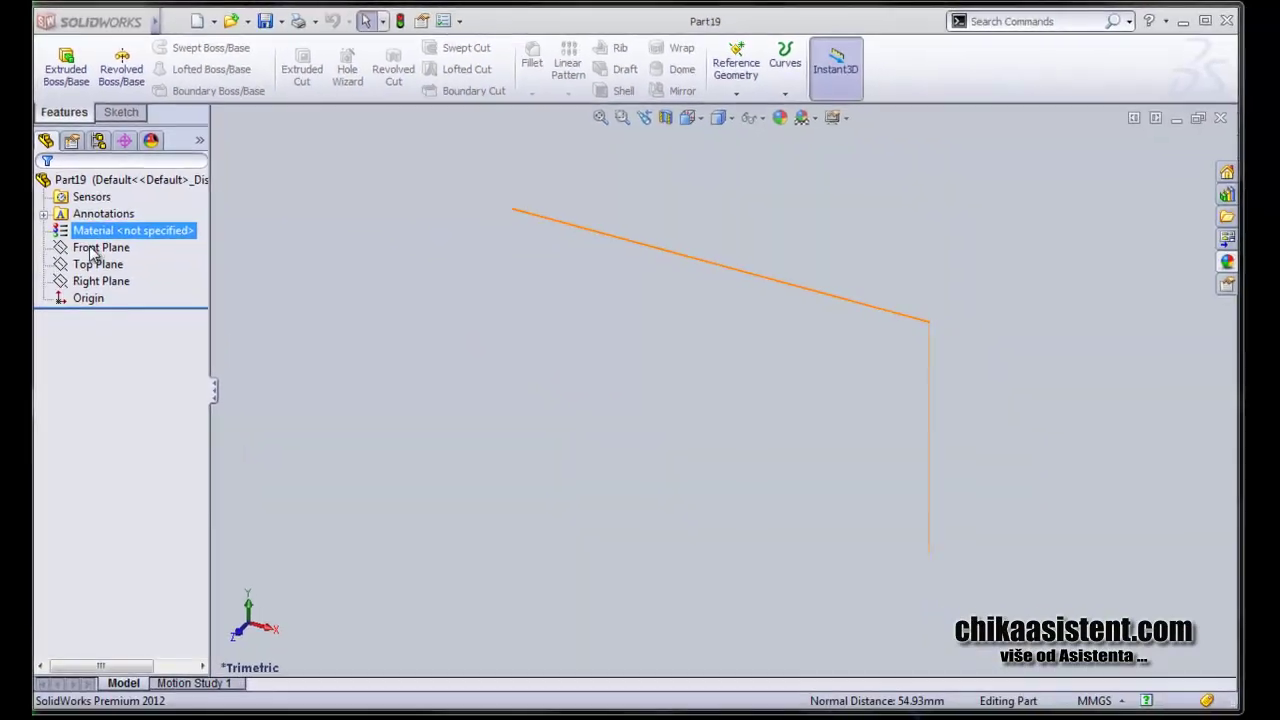
pyautogui.click(92, 250)
pyautogui.click(102, 218)
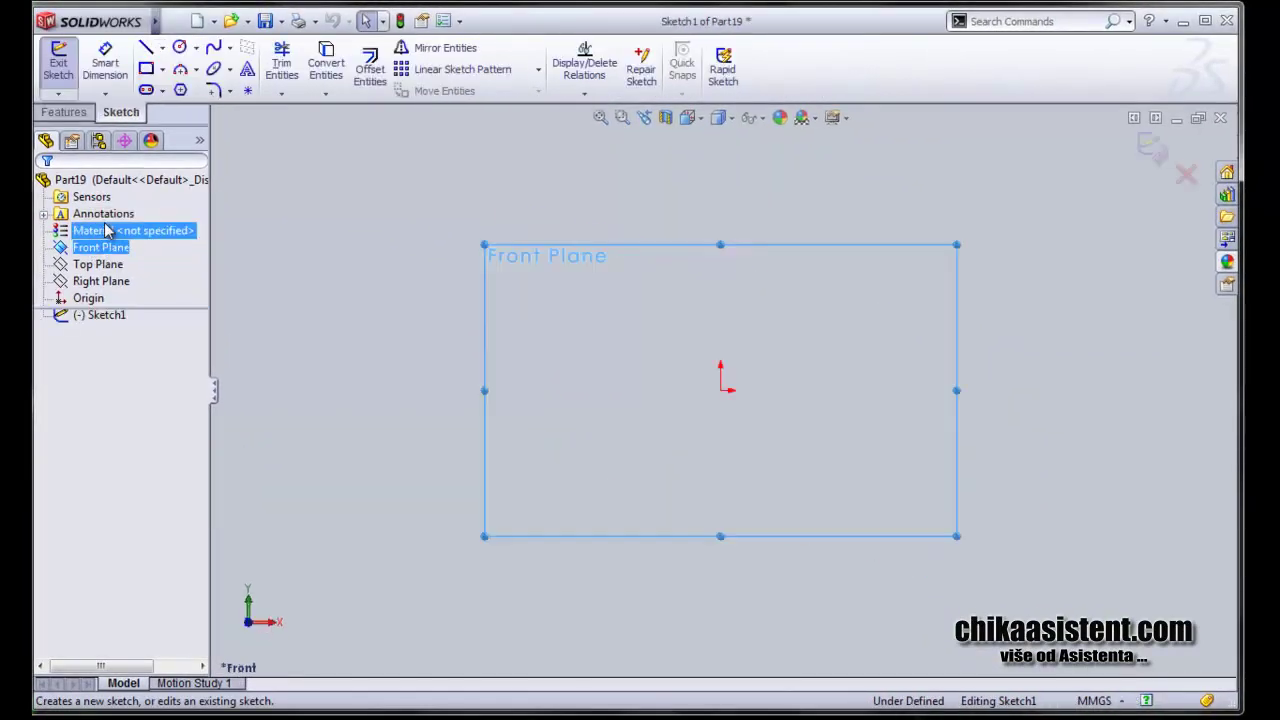
# Draw a vertical line up from the origin, fit the view, and exit the sketch
pyautogui.click(145, 47)
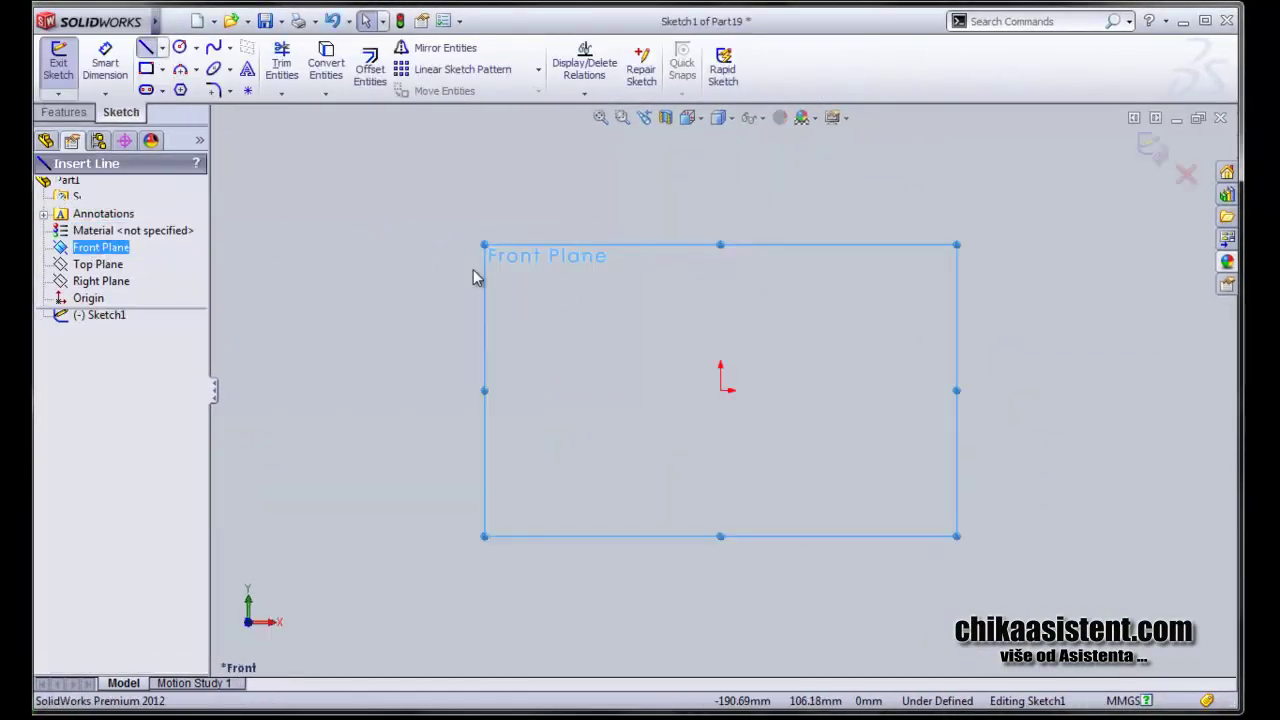
pyautogui.click(722, 390)
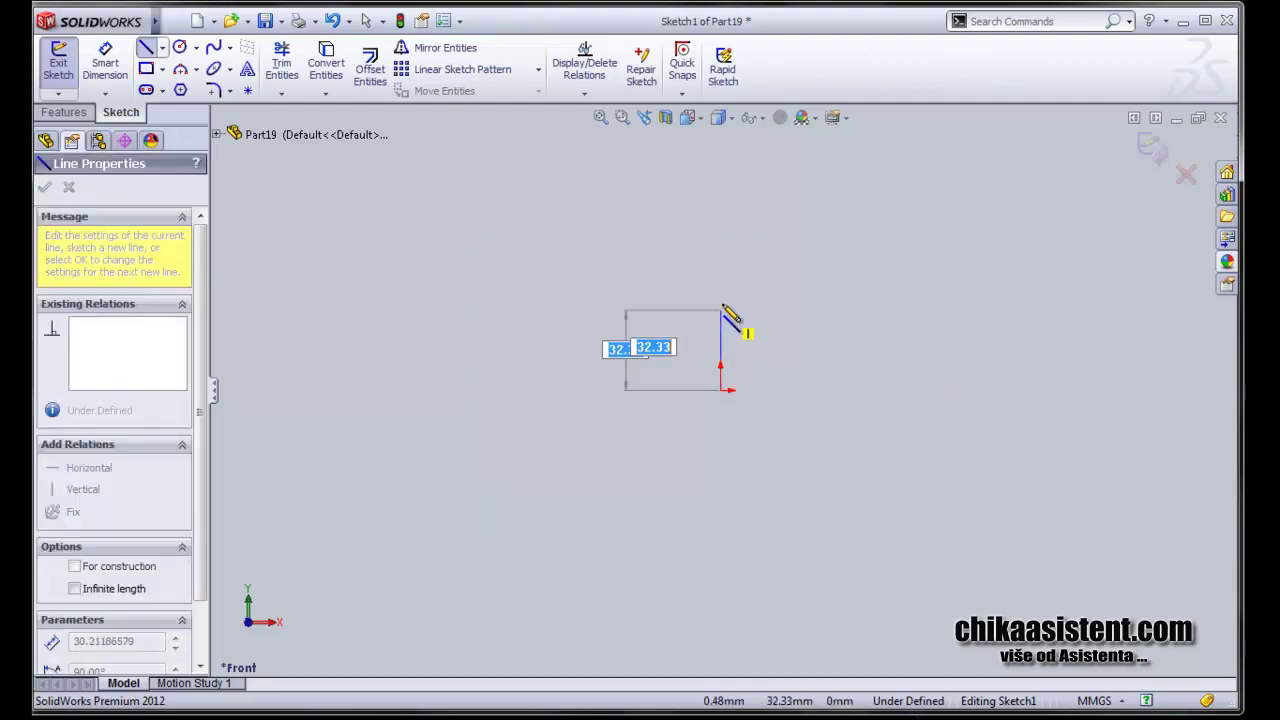
pyautogui.click(721, 287)
pyautogui.press('Escape')
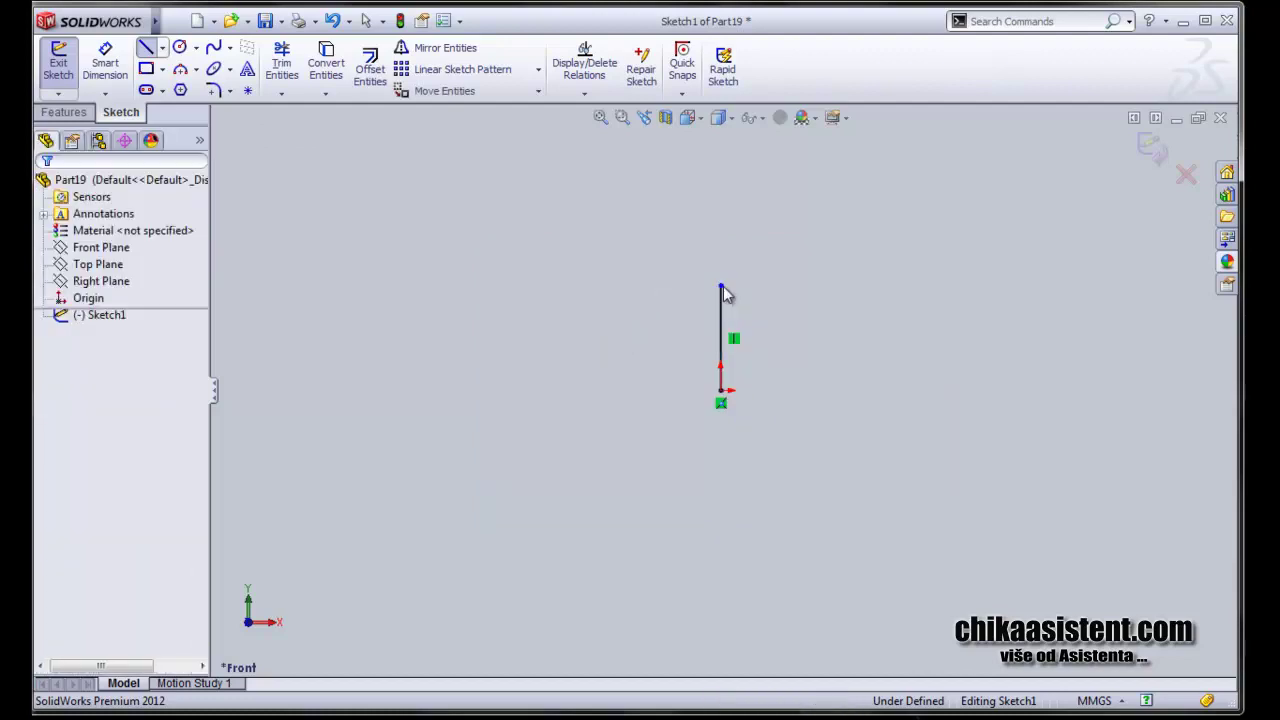
pyautogui.press('f')
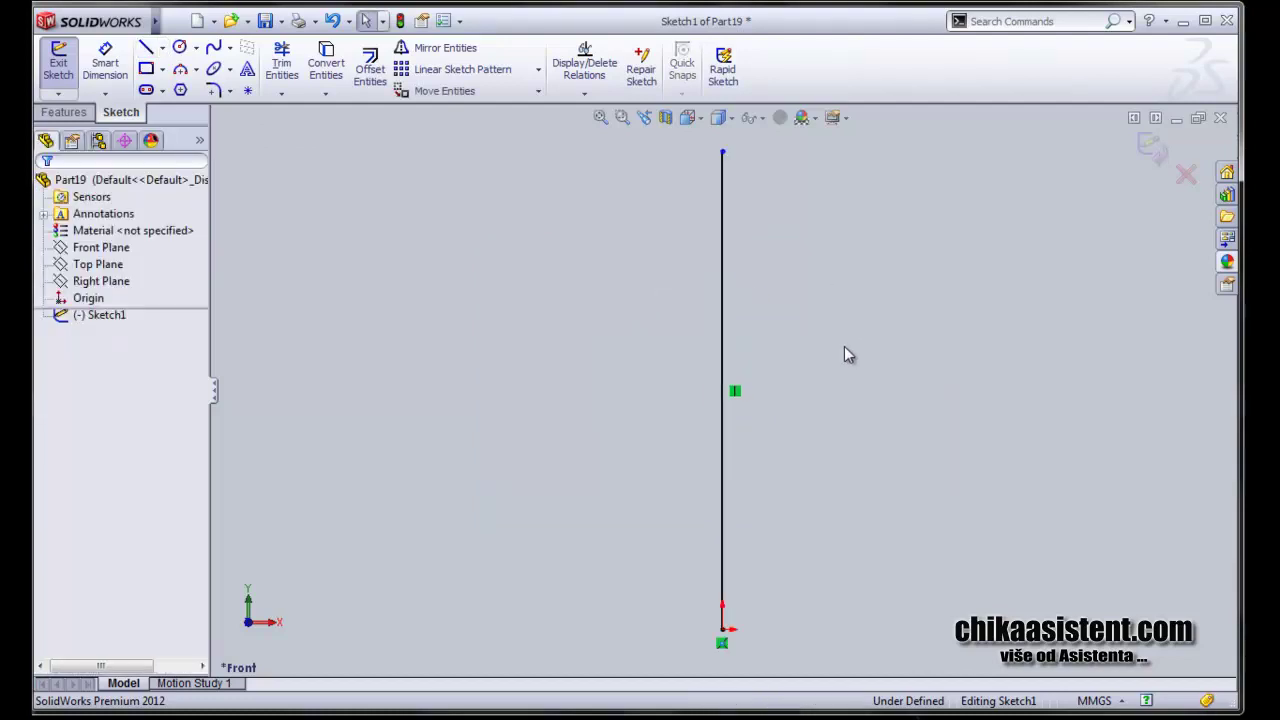
pyautogui.rightClick(95, 247)
pyautogui.click(100, 218)
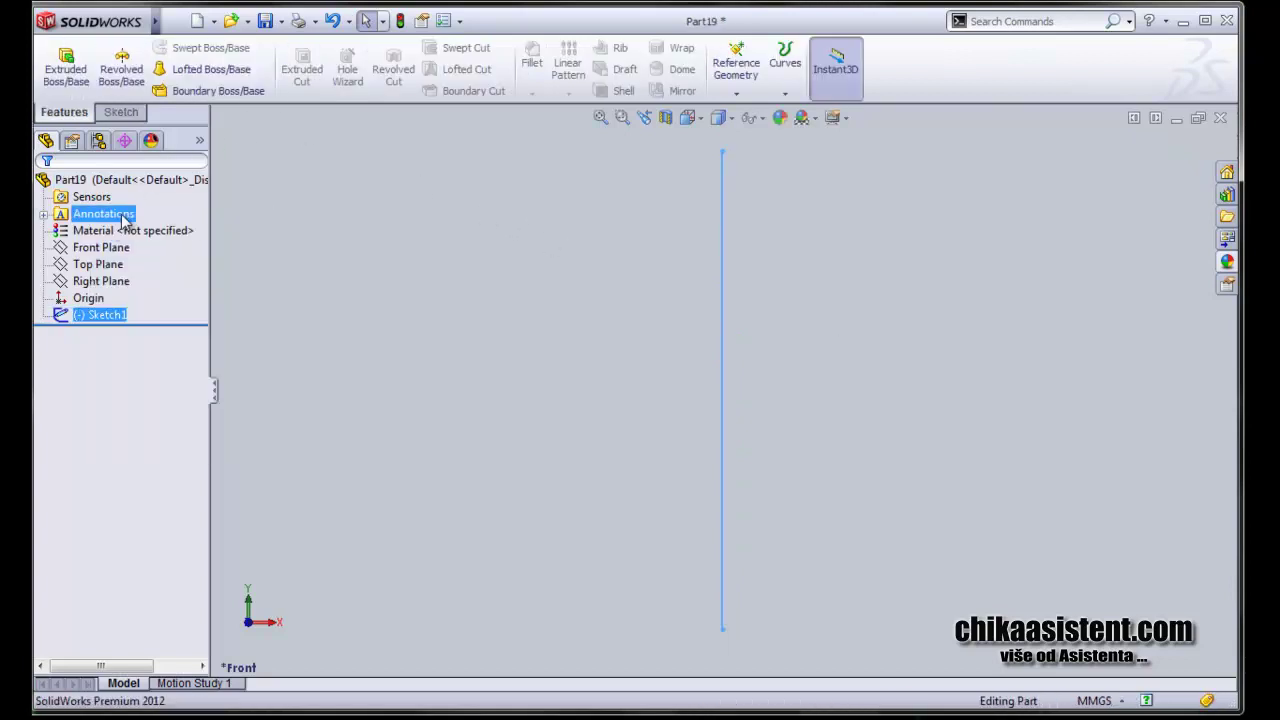
# In a second Front Plane sketch, draw a circle of radius 1.5
pyautogui.rightClick(100, 250)
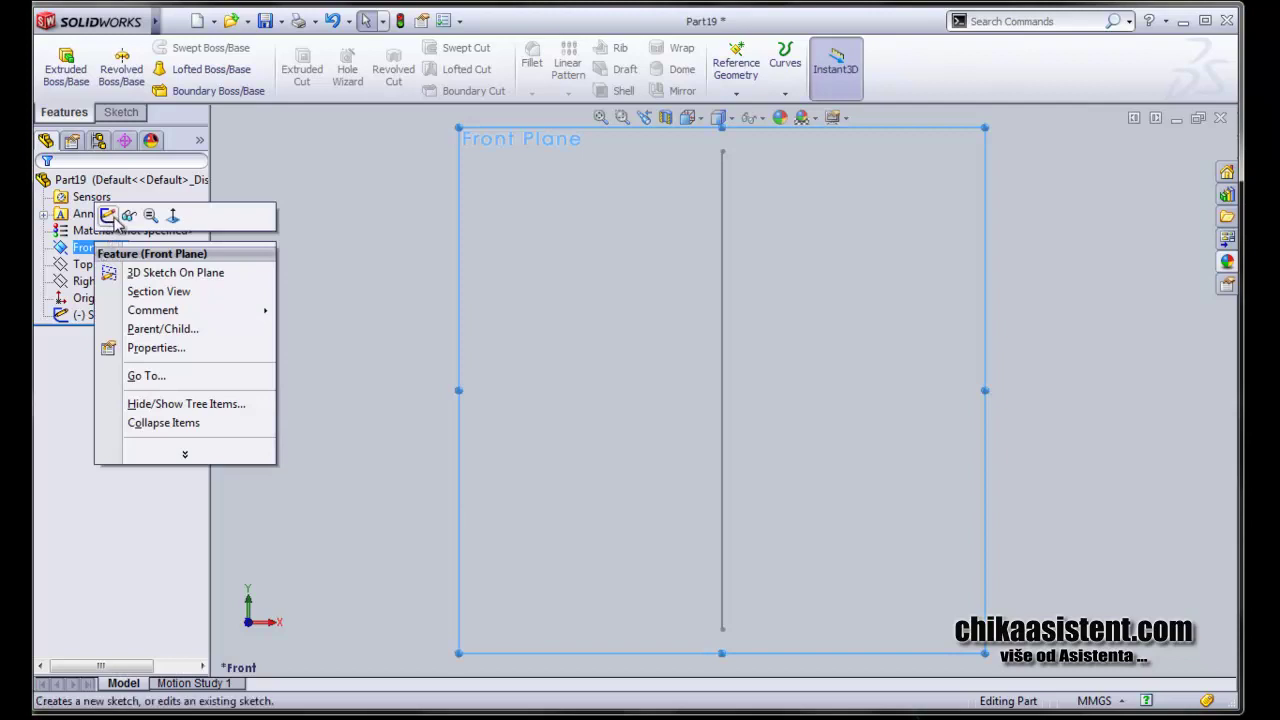
pyautogui.click(107, 215)
pyautogui.click(180, 49)
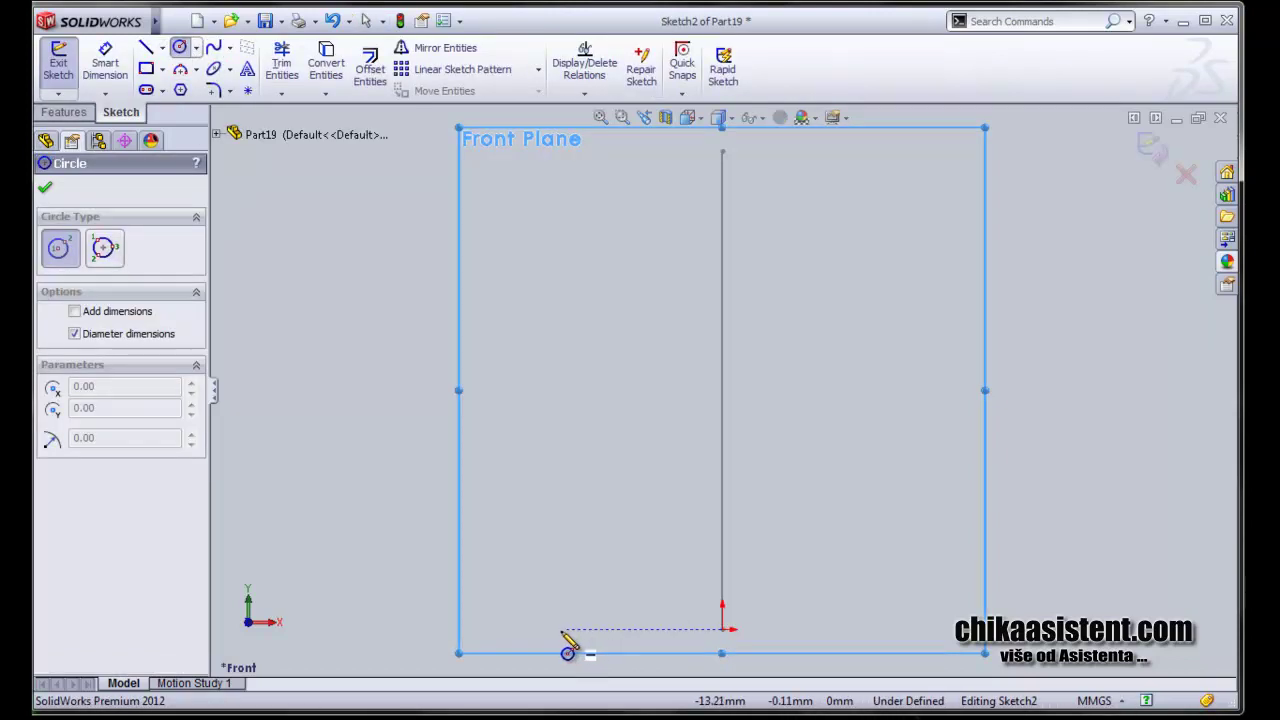
pyautogui.moveTo(550, 629); pyautogui.dragTo(567, 640)
pyautogui.write('1.')
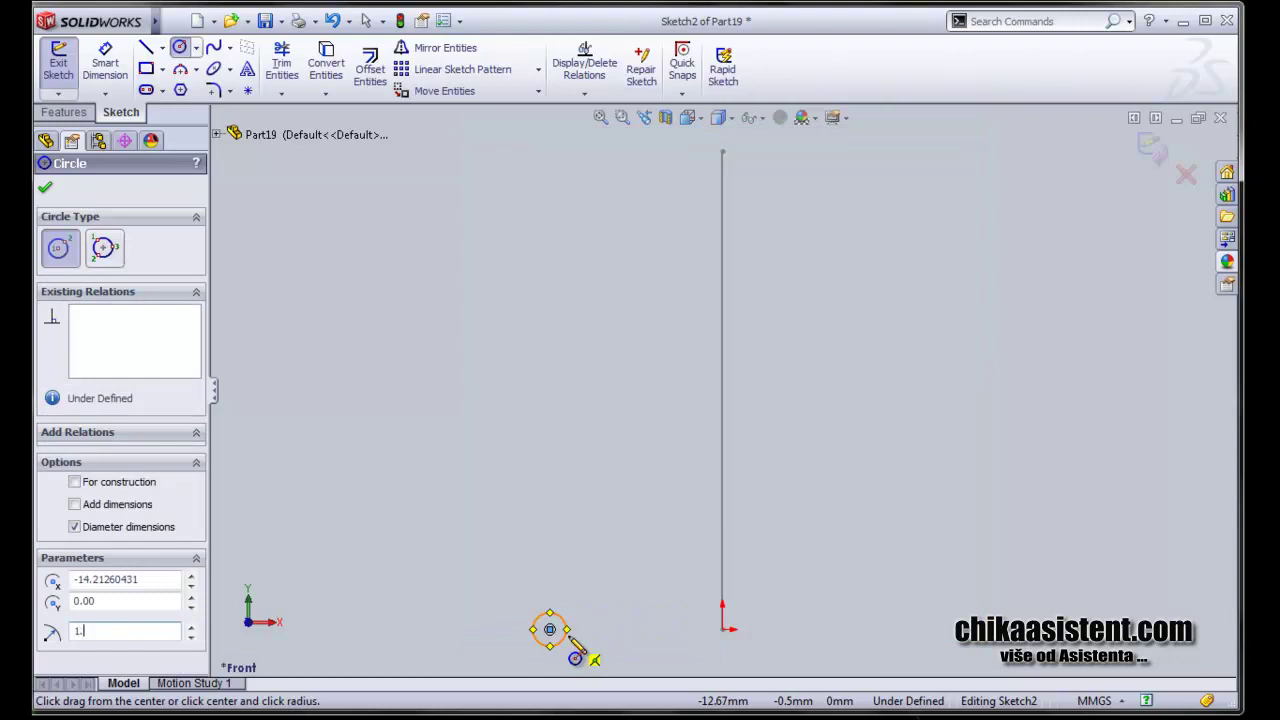
pyautogui.write('50')
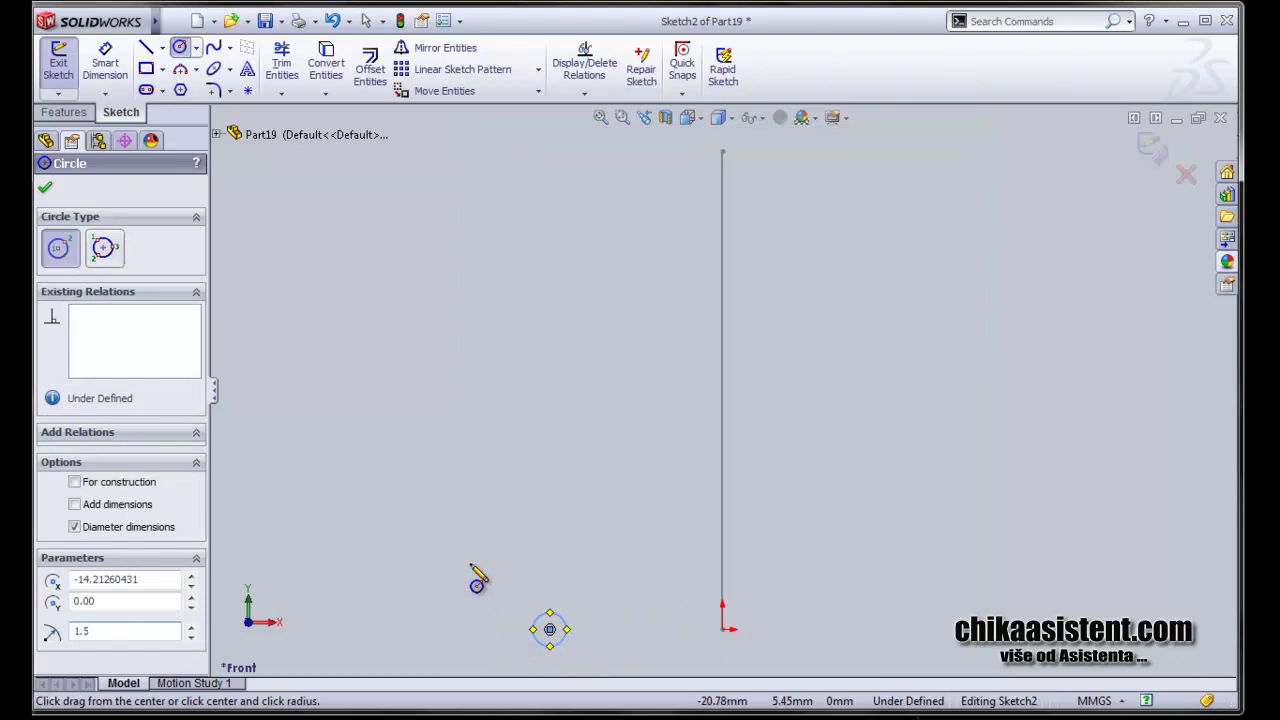
# Dimension the circle centre 11.5 mm from the vertical line and exit the sketch
pyautogui.click(105, 62)
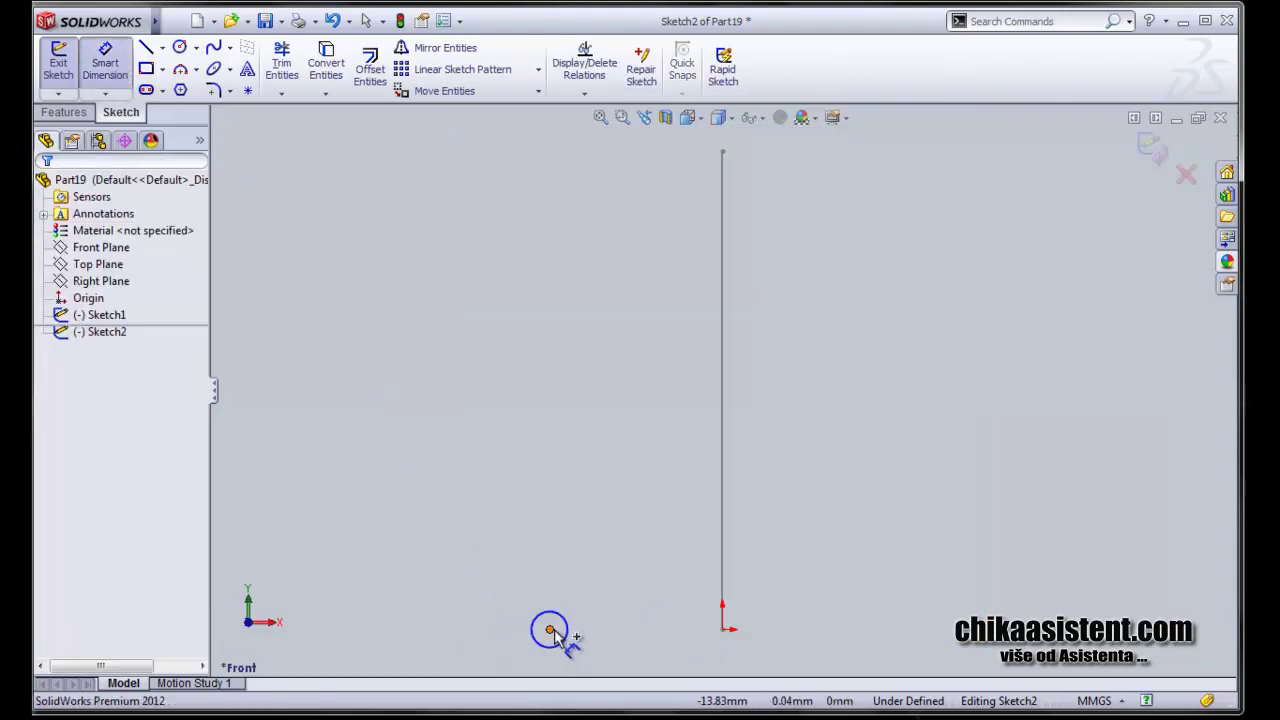
pyautogui.click(549, 629)
pyautogui.click(722, 588)
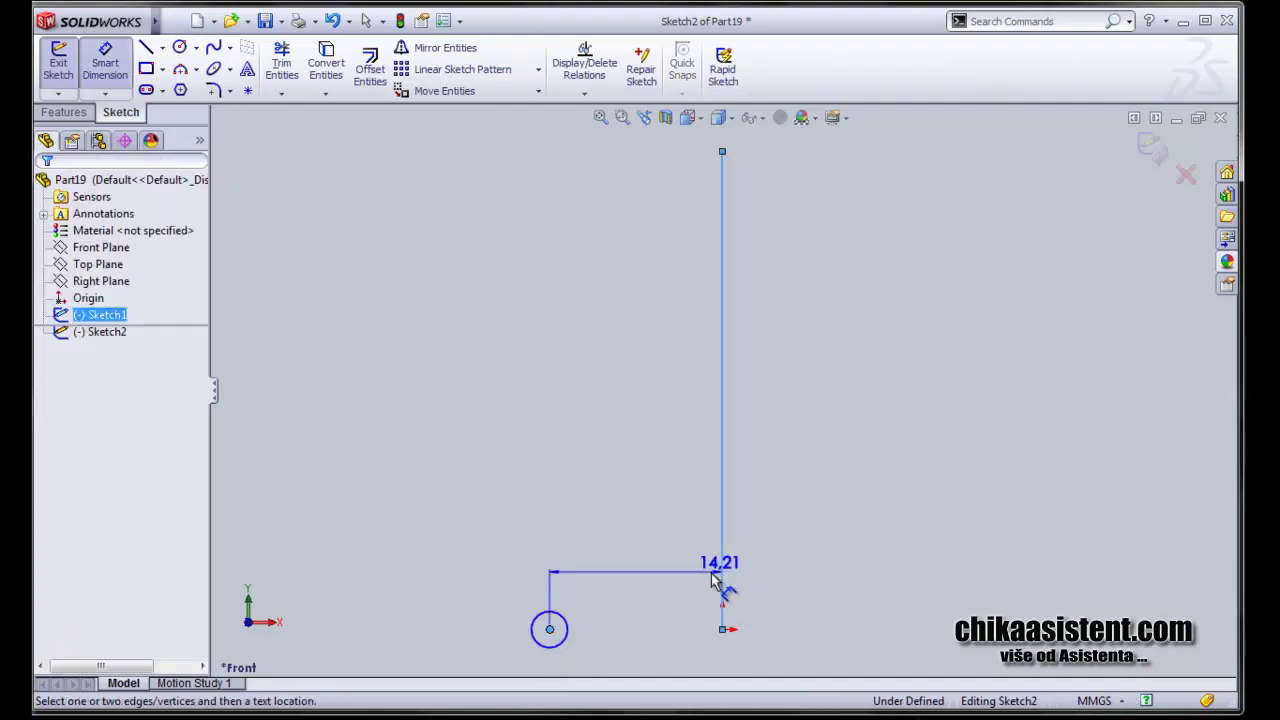
pyautogui.click(645, 575)
pyautogui.write('11.5')
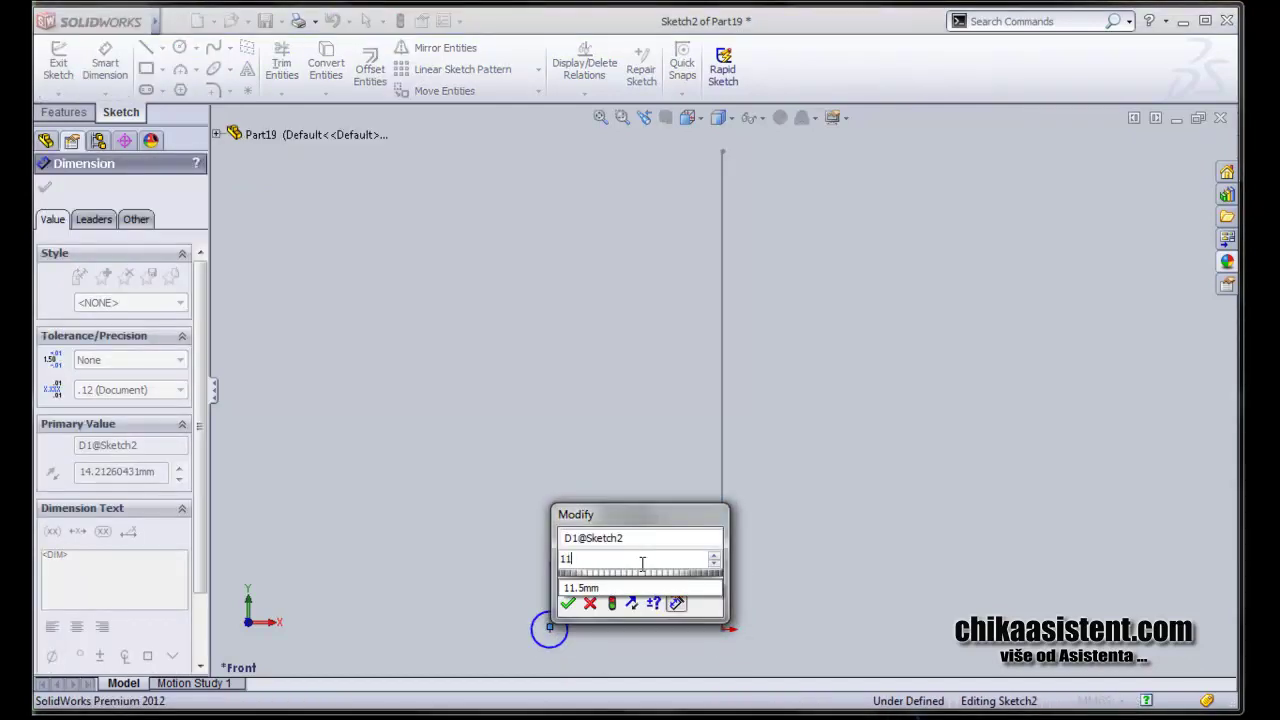
pyautogui.click(567, 603)
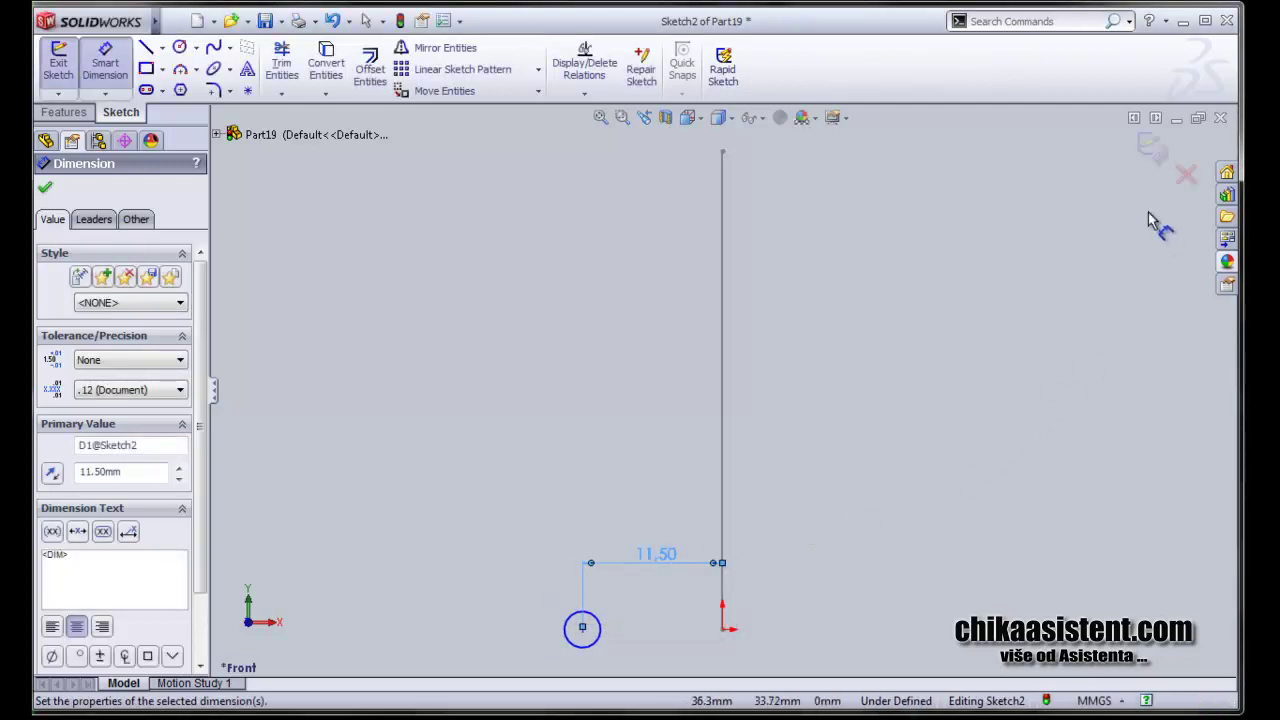
pyautogui.click(1160, 155)
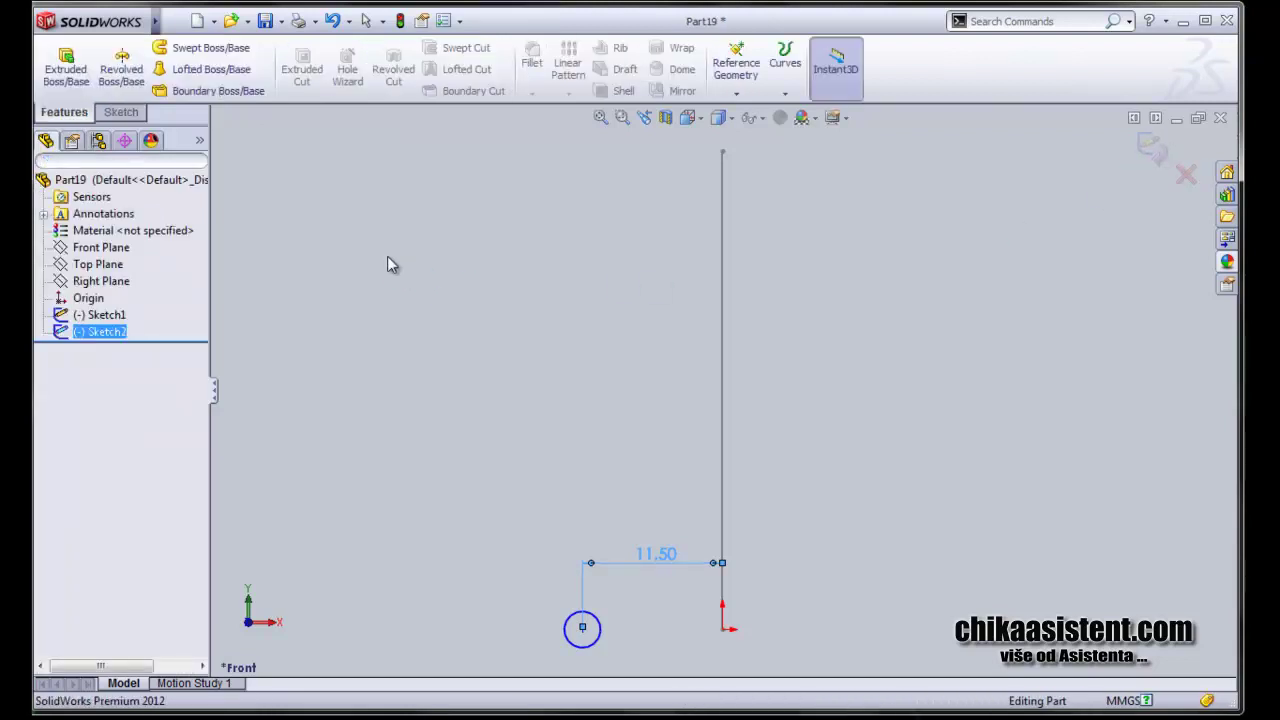
# Start a sweep with Sketch2 as profile and the vertical line as path
pyautogui.click(103, 341)
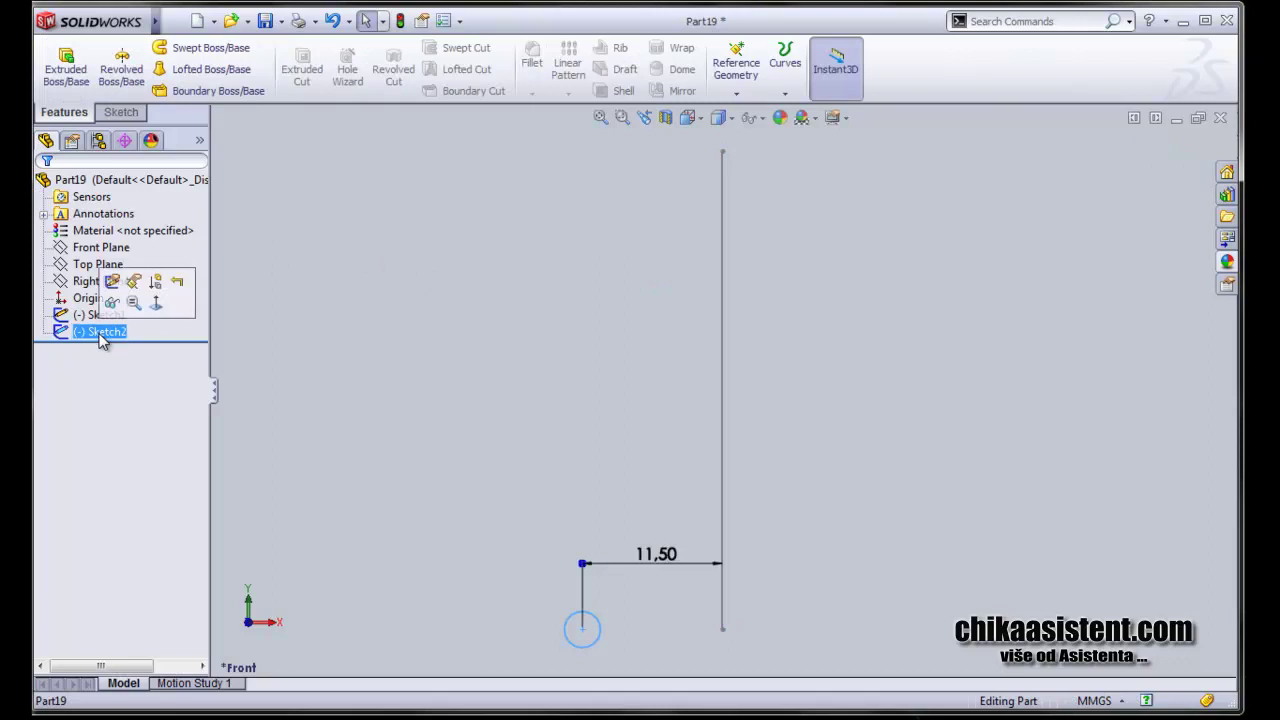
pyautogui.click(203, 55)
pyautogui.click(96, 268)
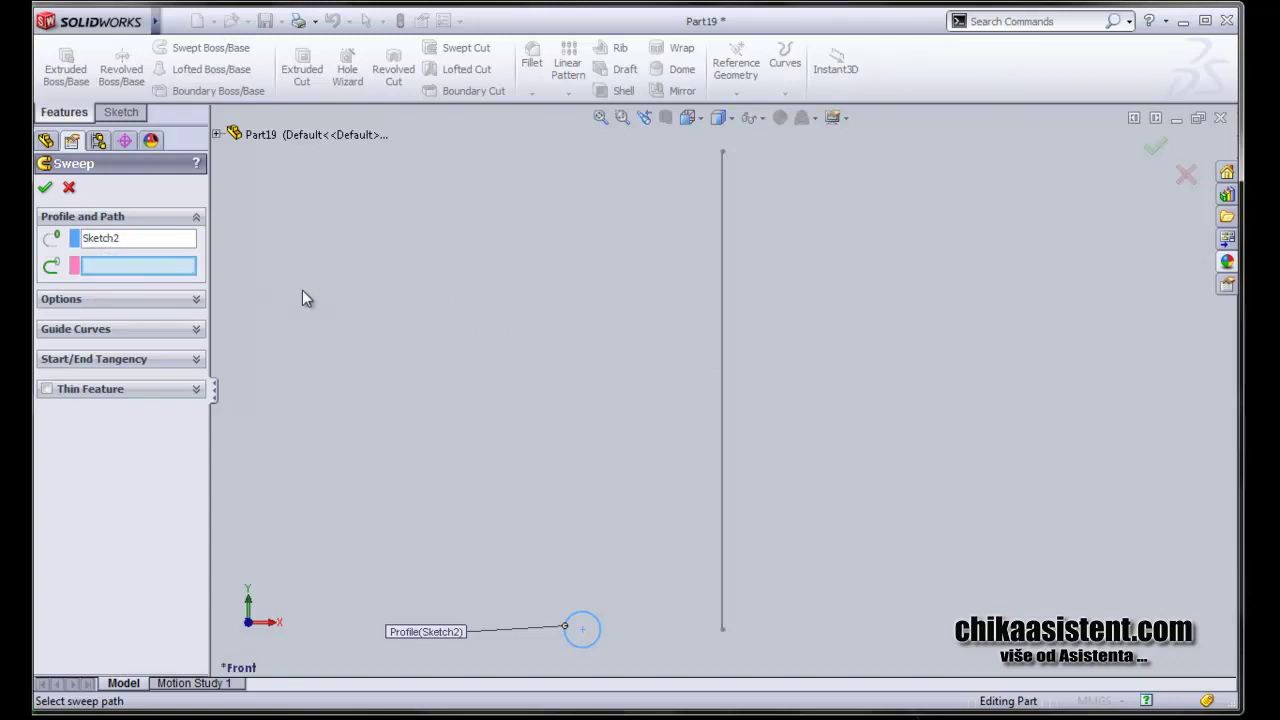
pyautogui.click(722, 318)
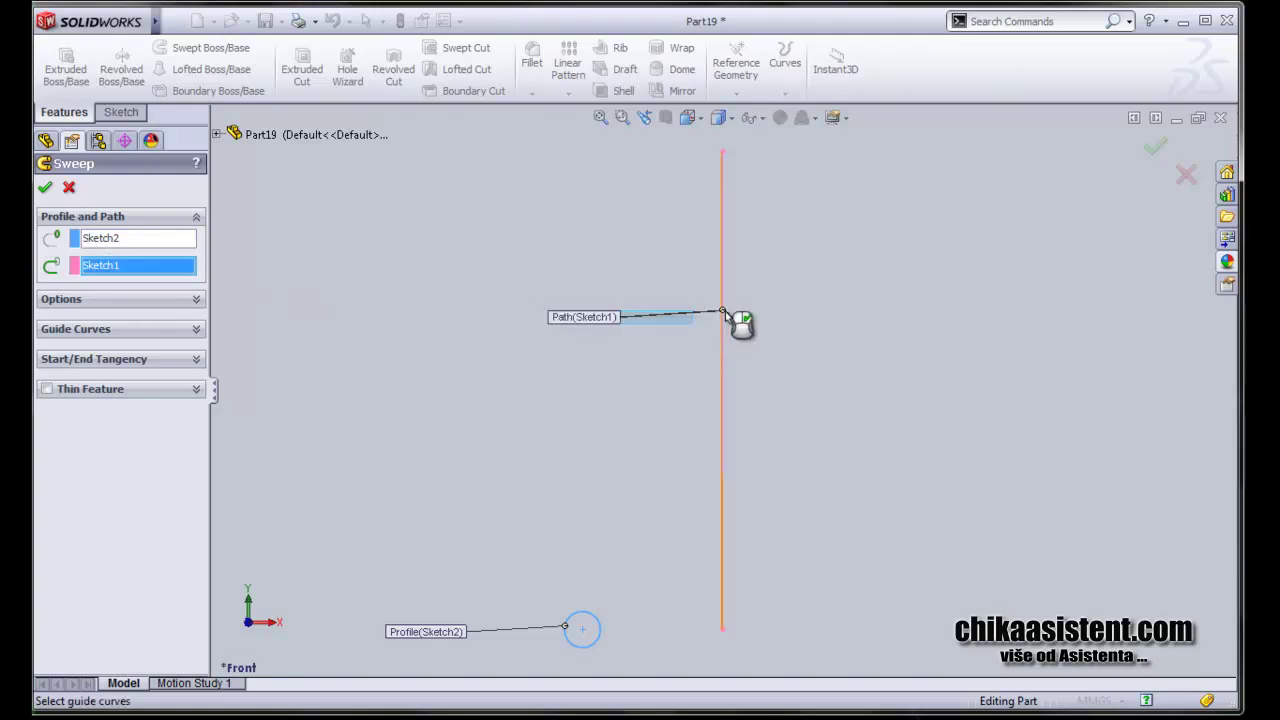
# Twist the profile along the path by 5 turns and create Sweep1
pyautogui.click(197, 302)
pyautogui.click(181, 333)
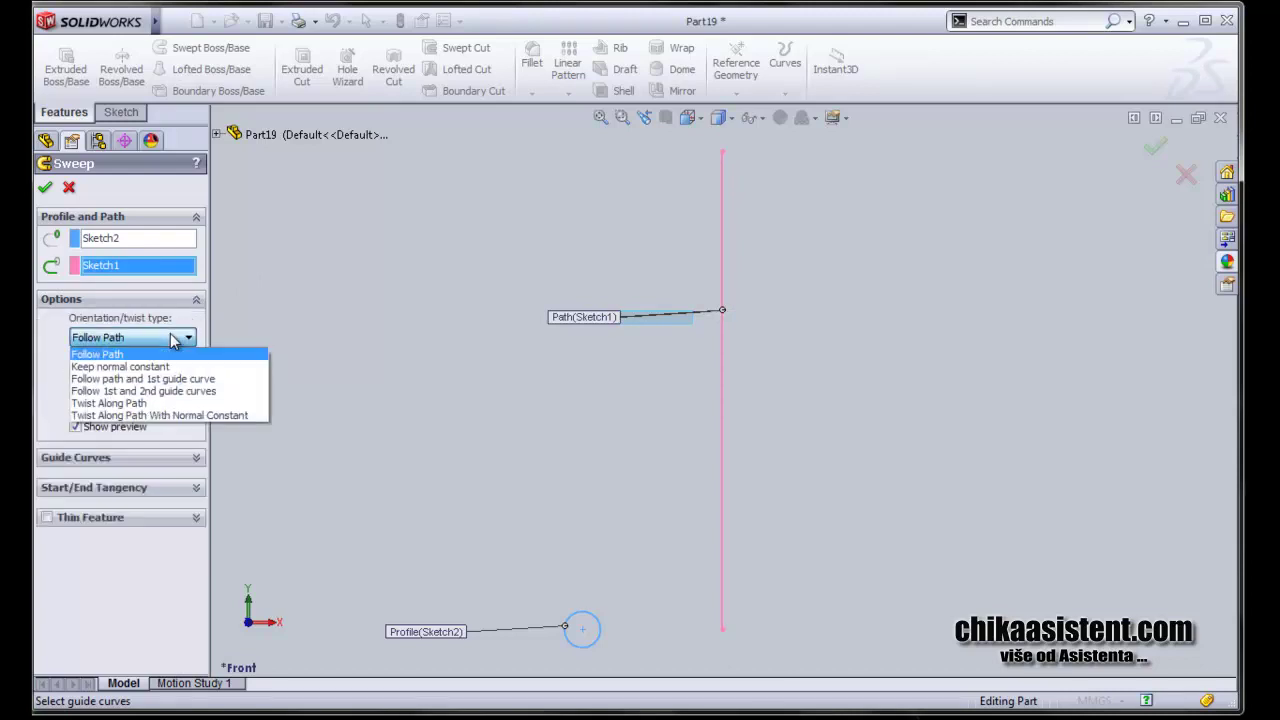
pyautogui.click(168, 403)
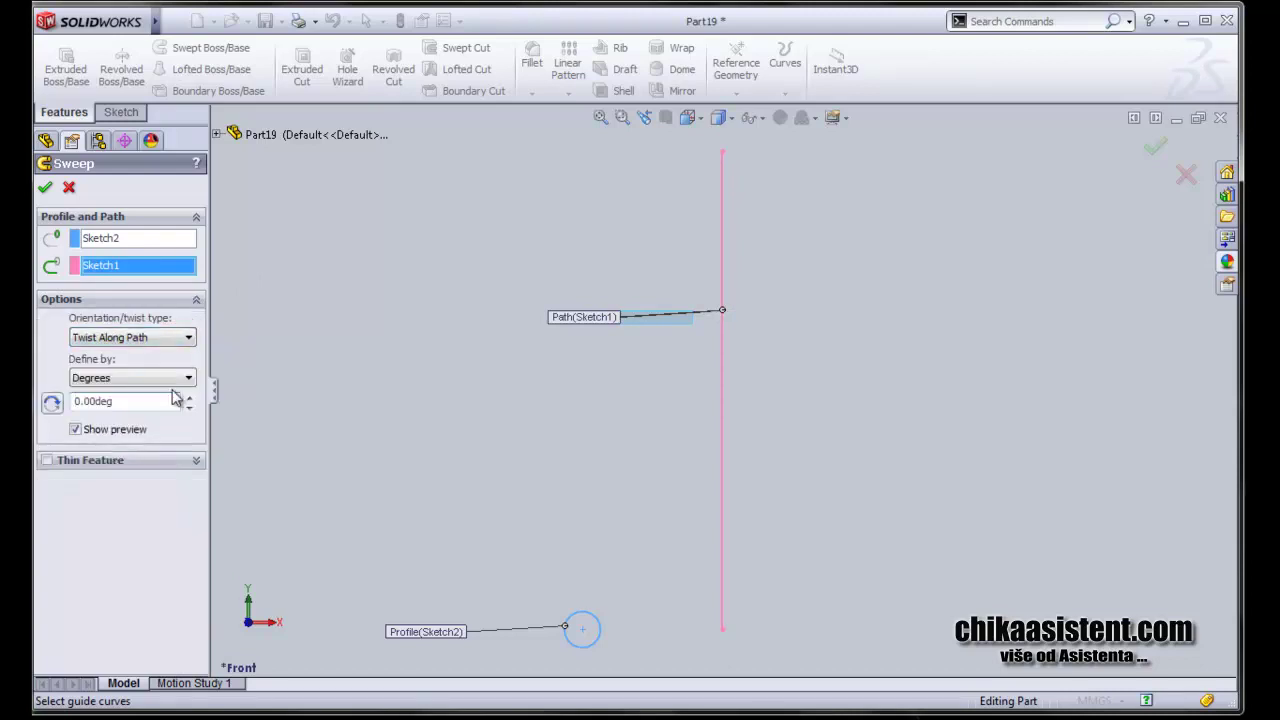
pyautogui.click(176, 380)
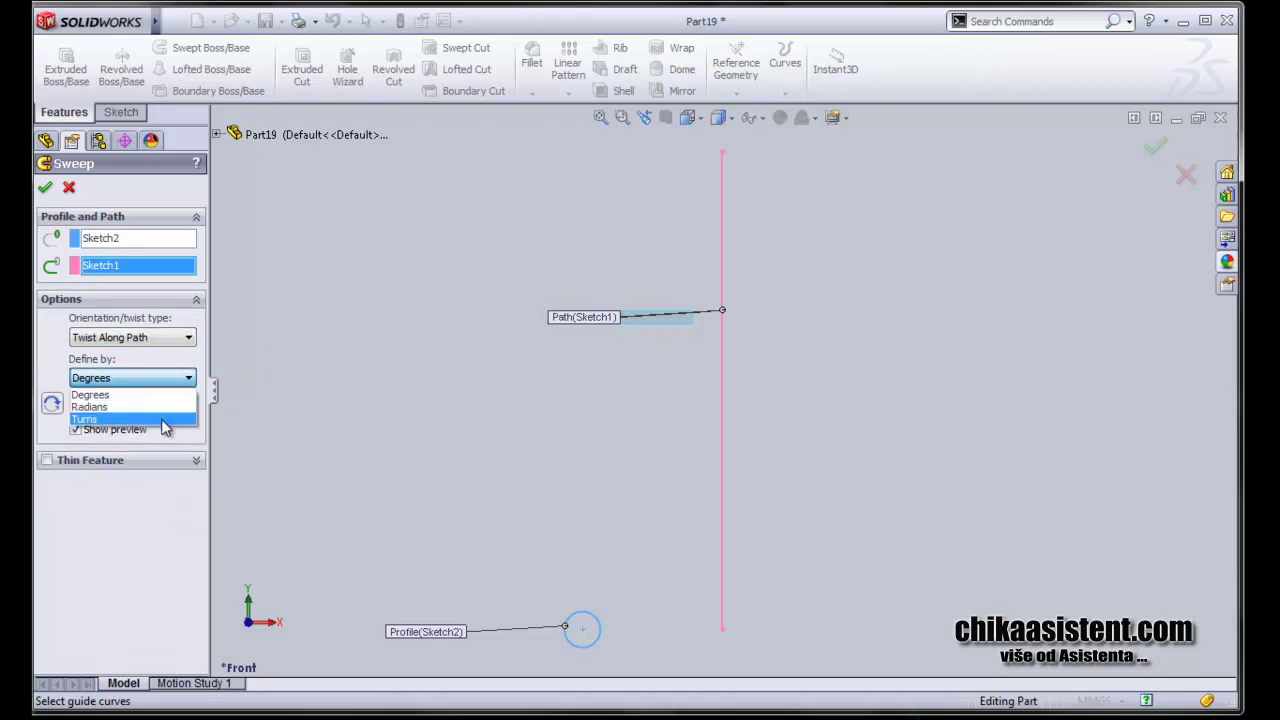
pyautogui.click(165, 420)
pyautogui.click(132, 403)
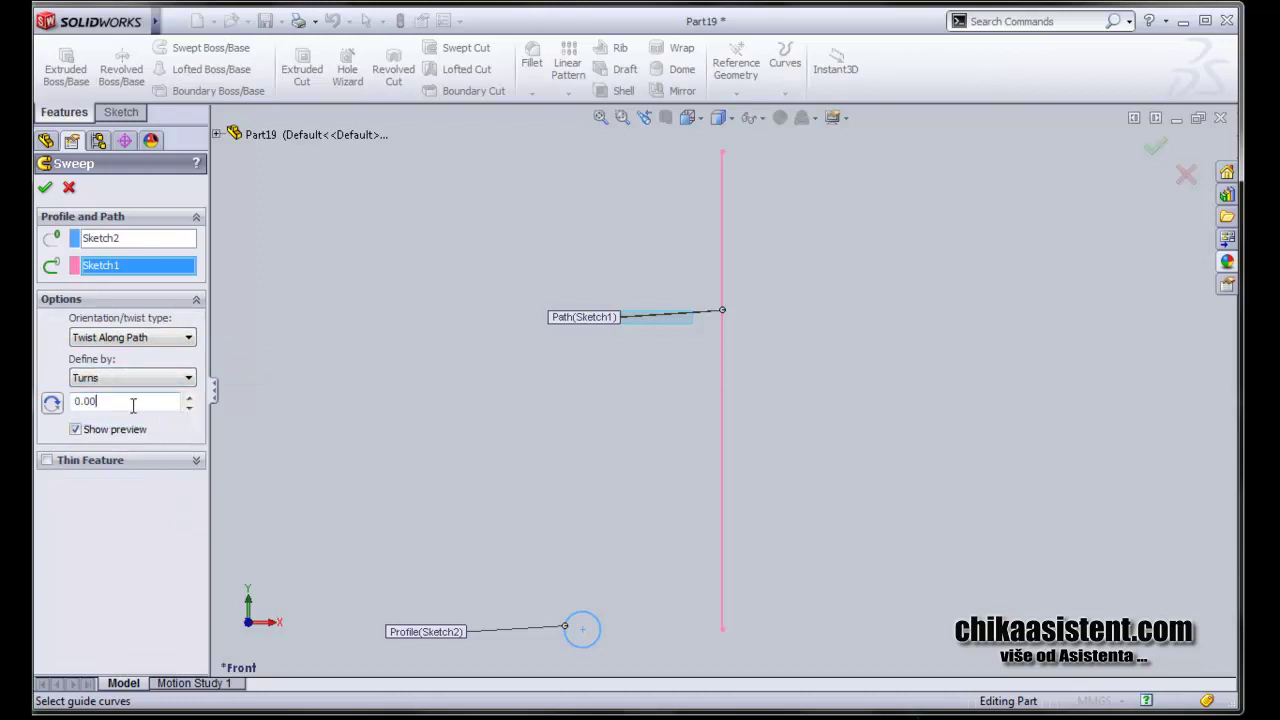
pyautogui.write('5')
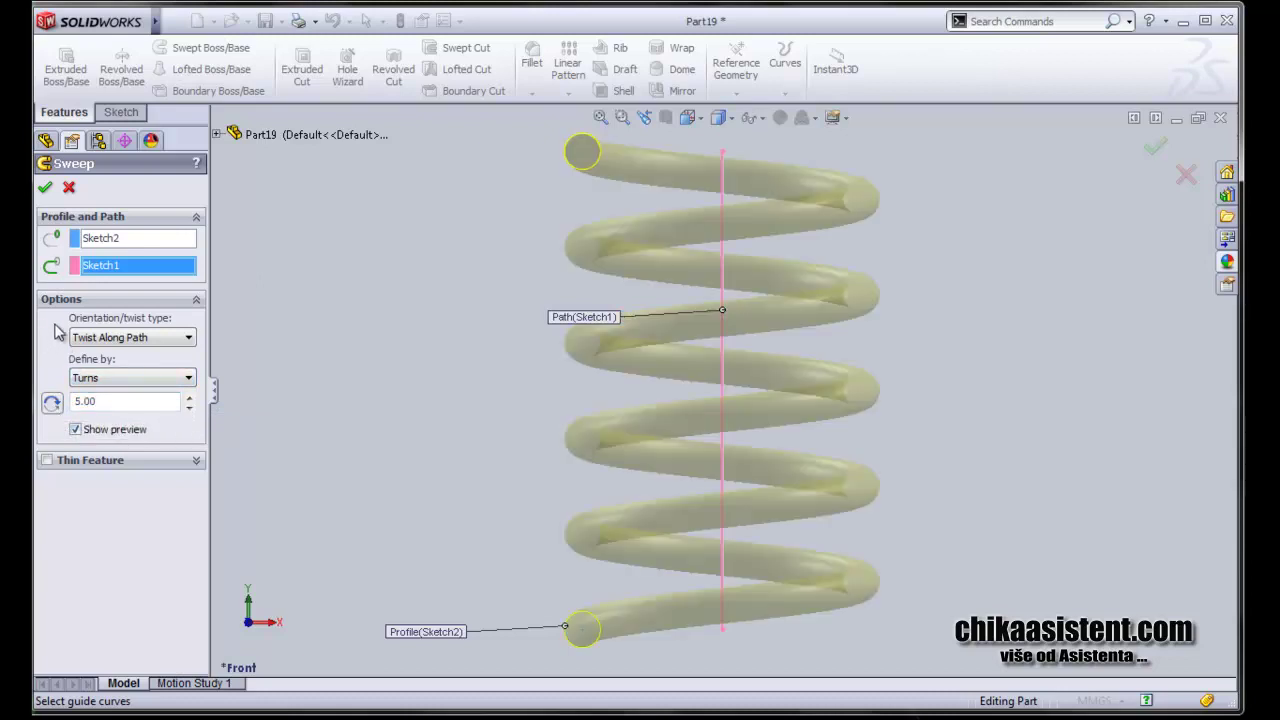
pyautogui.click(44, 187)
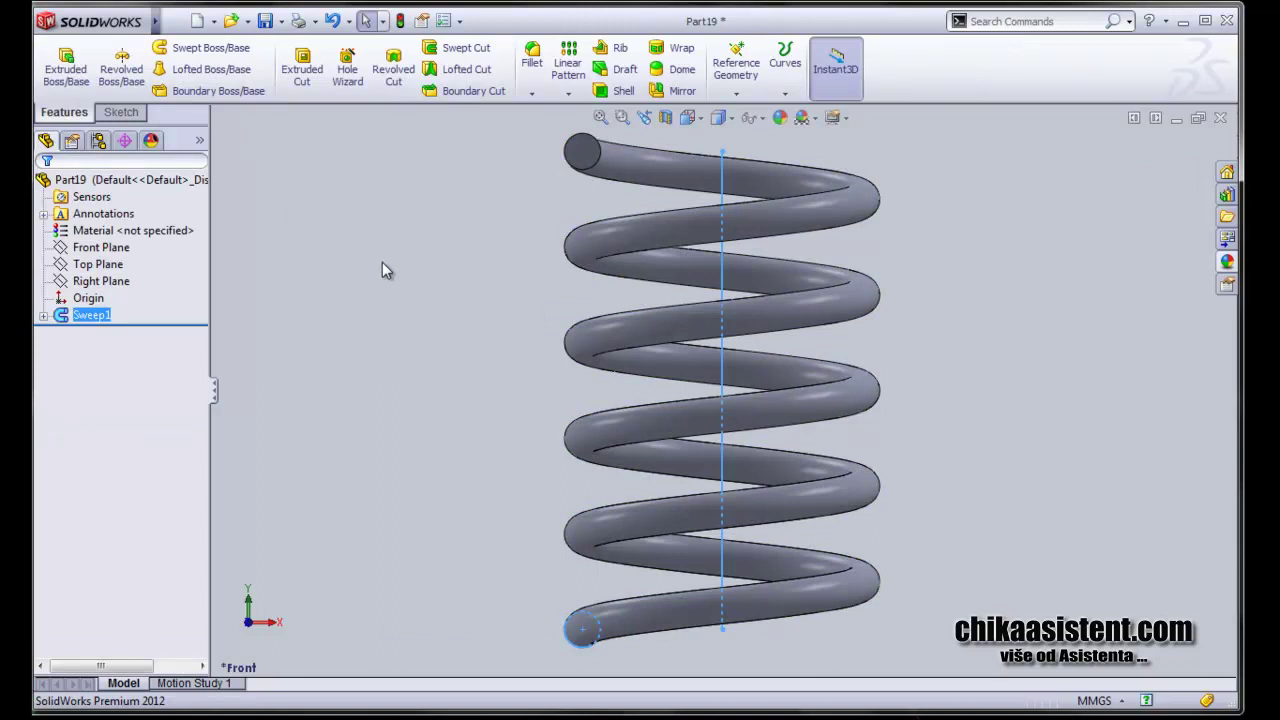
# Edit Sketch1 and dimension the vertical axis line to 24 mm
pyautogui.click(44, 316)
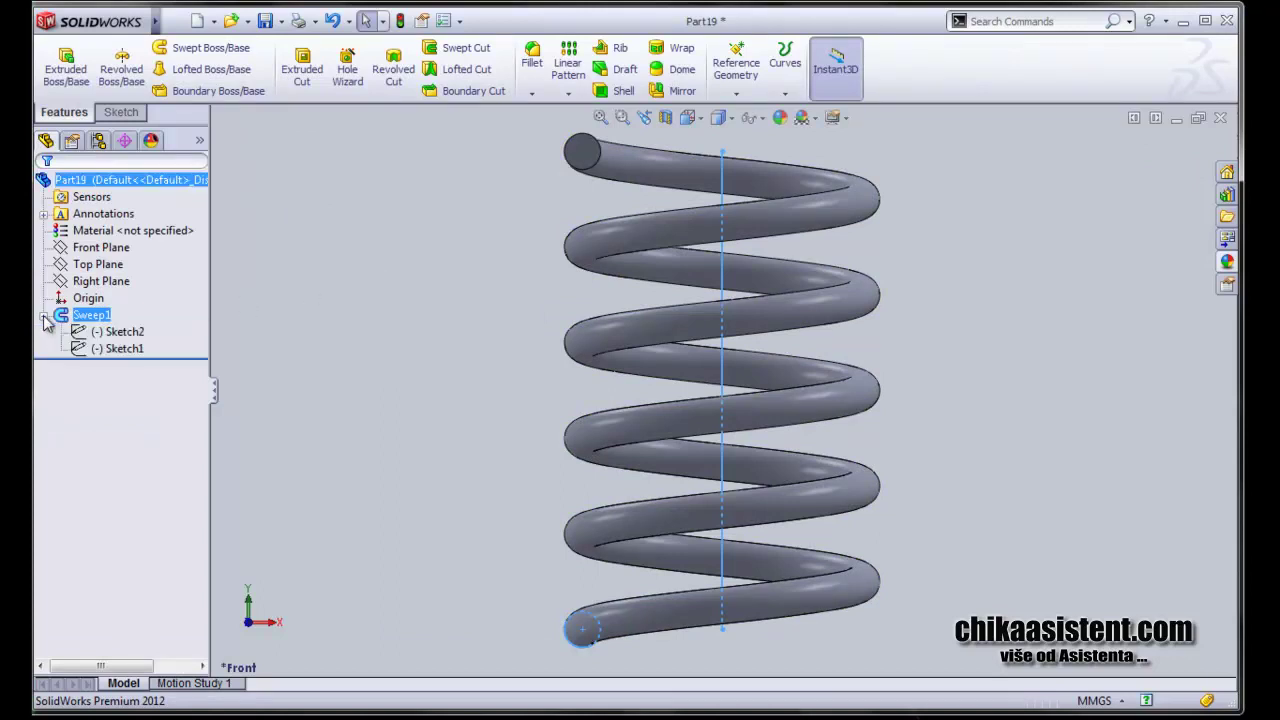
pyautogui.click(113, 336)
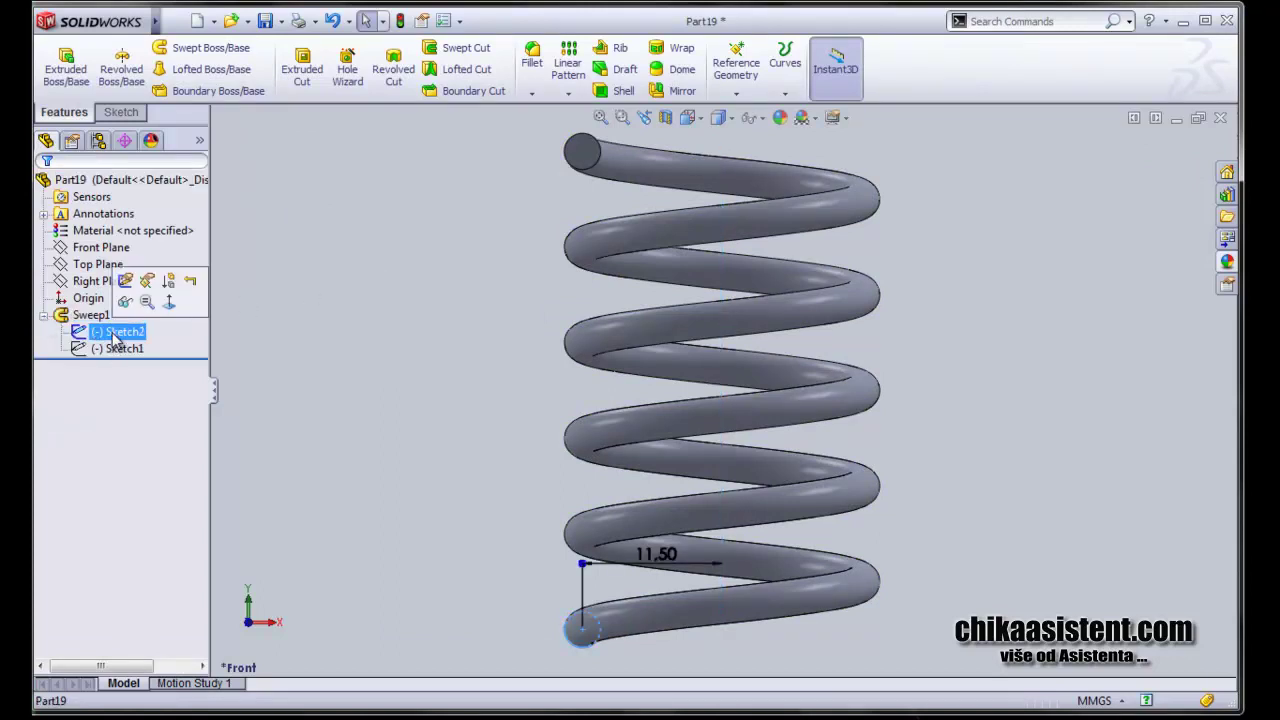
pyautogui.click(117, 349)
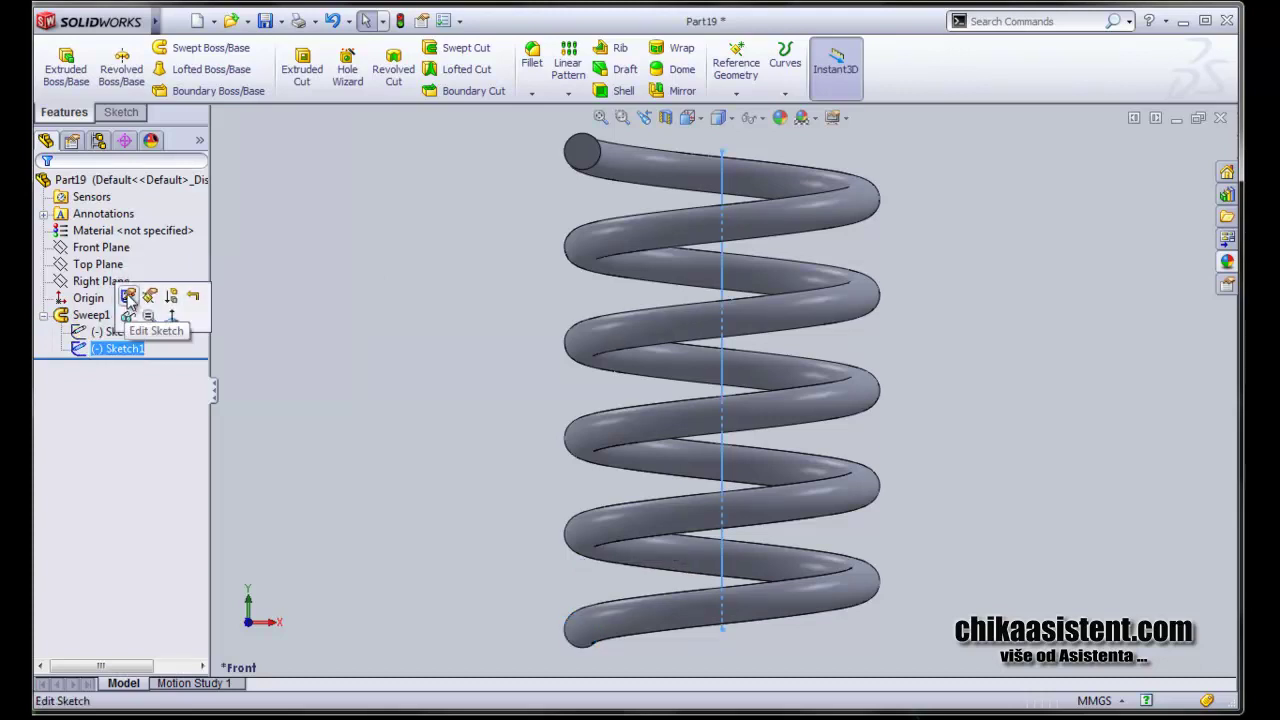
pyautogui.click(129, 297)
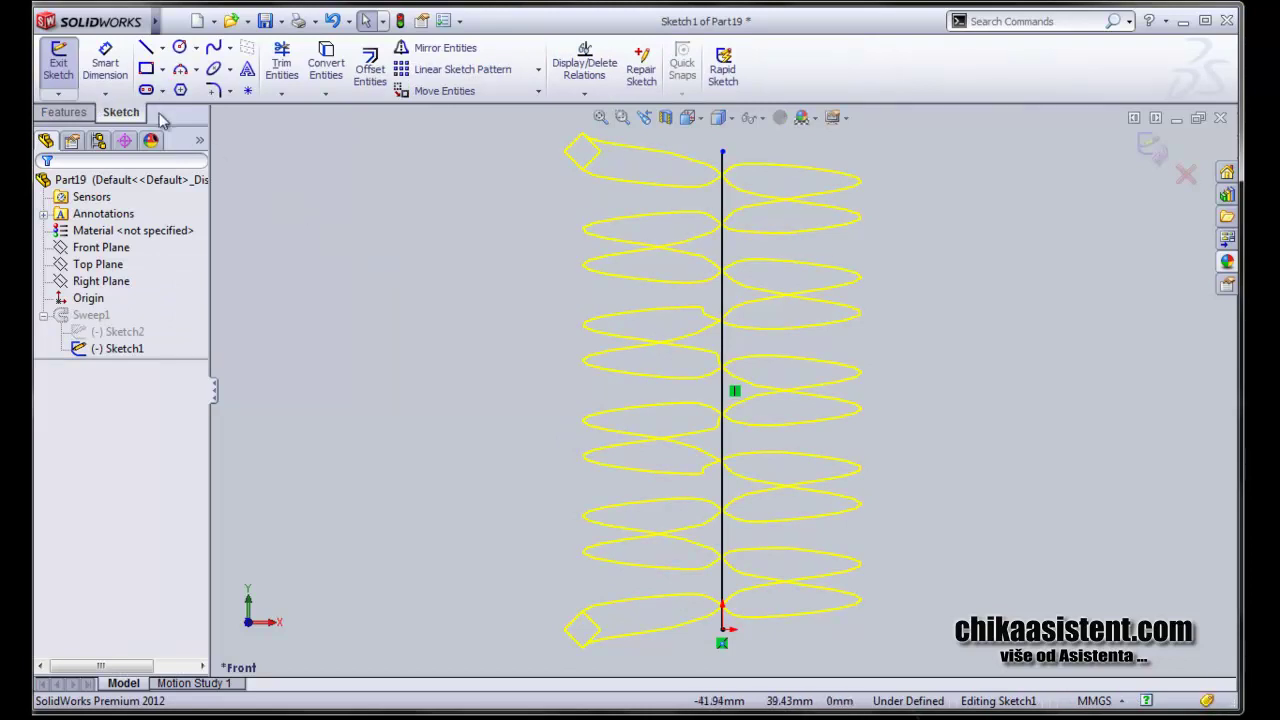
pyautogui.click(105, 62)
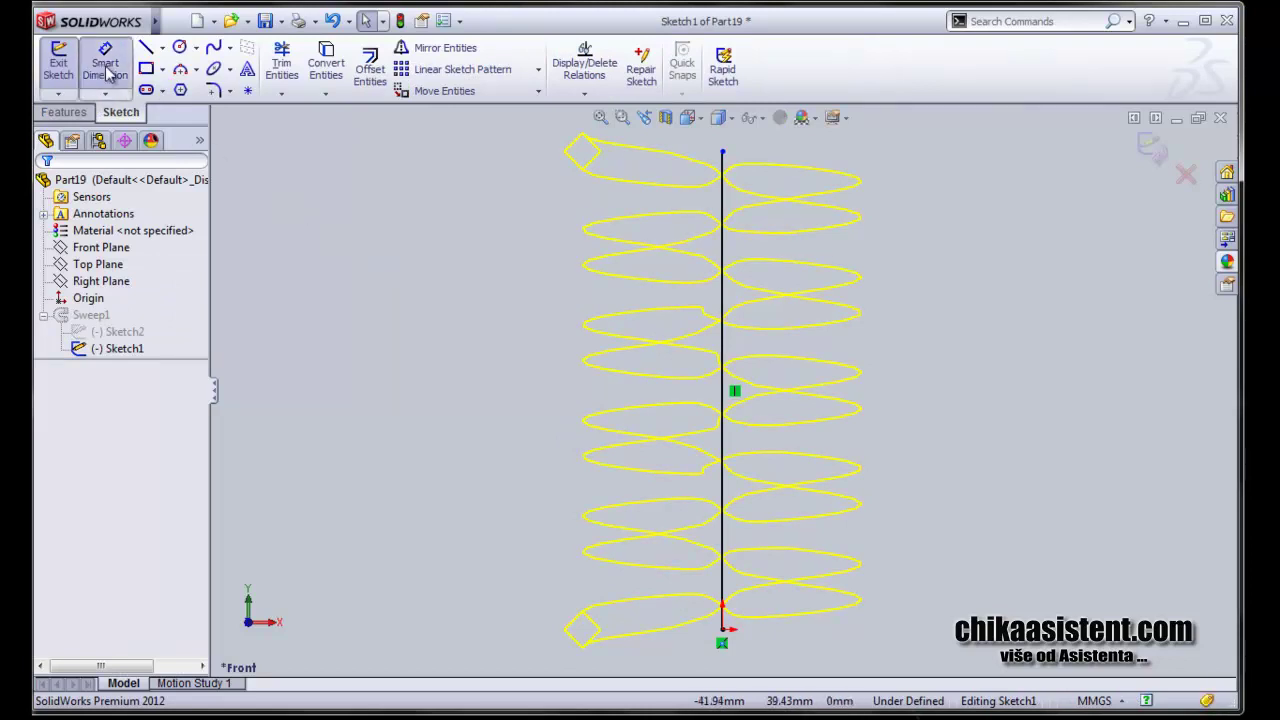
pyautogui.click(722, 295)
pyautogui.click(955, 408)
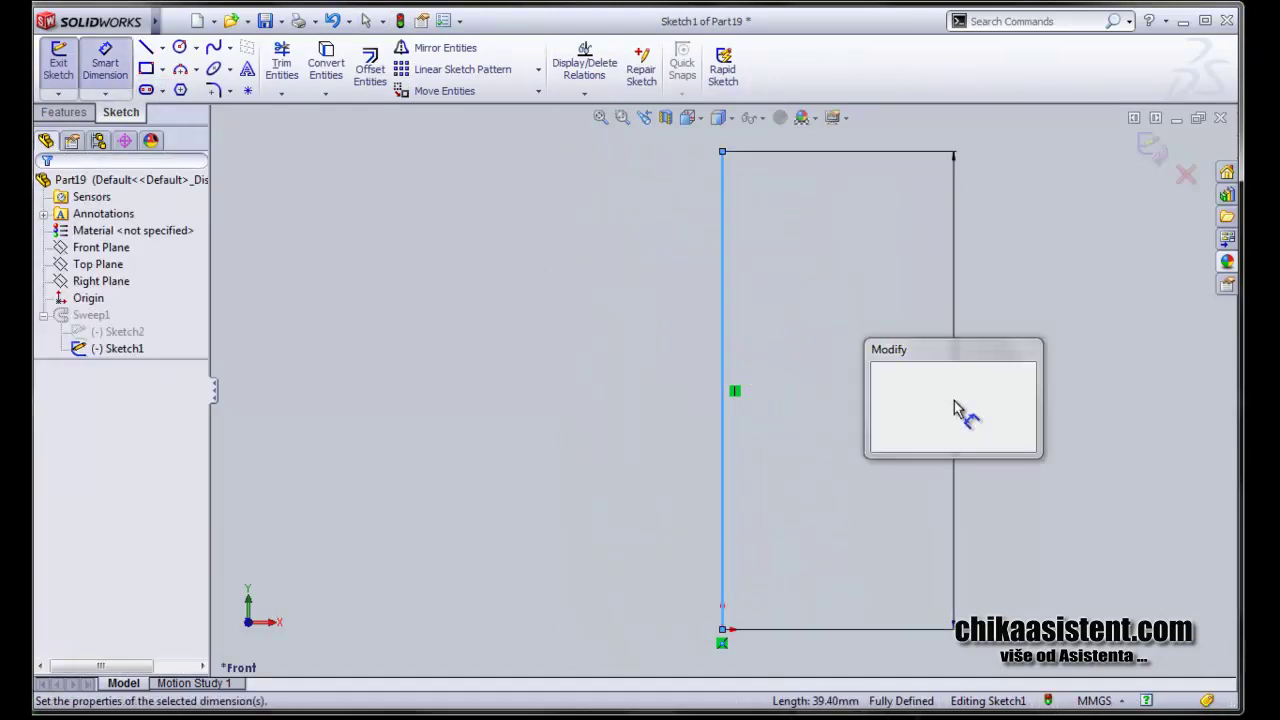
pyautogui.write('24')
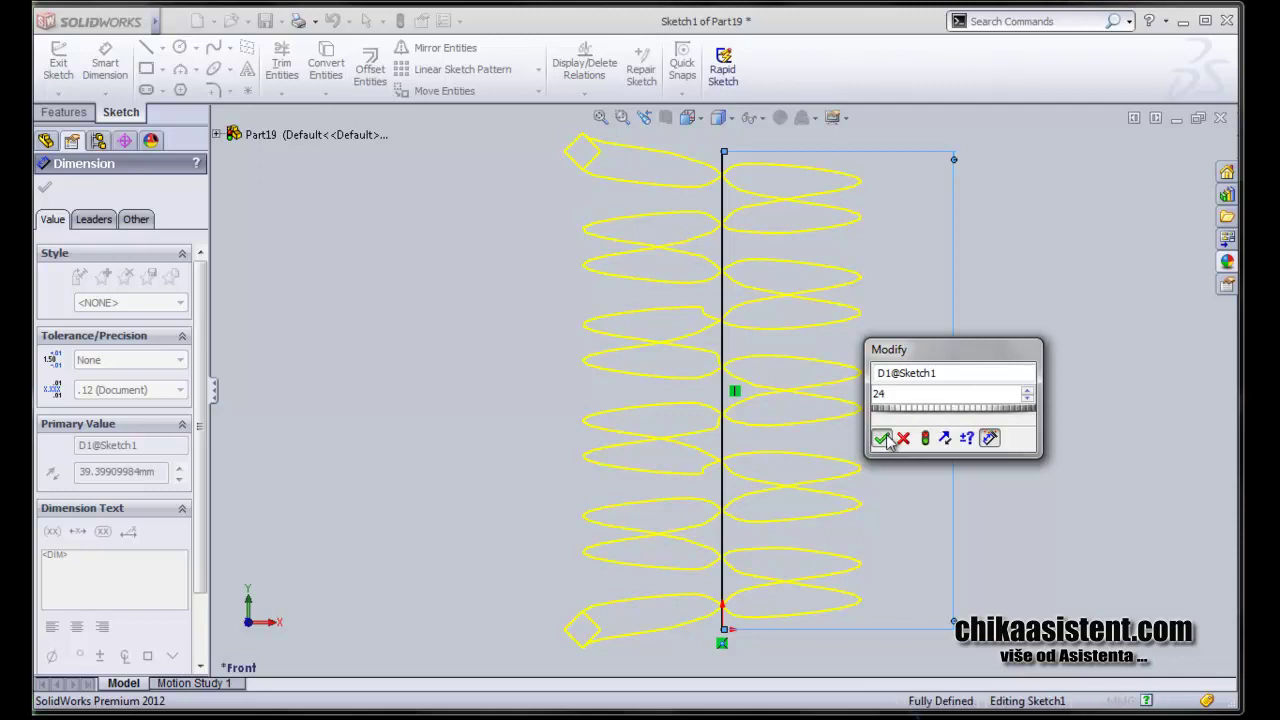
pyautogui.click(884, 437)
# Reopen Sketch1, delete the 24 mm dimension, and rebuild the spring
pyautogui.hotkey('ctrl', '7')
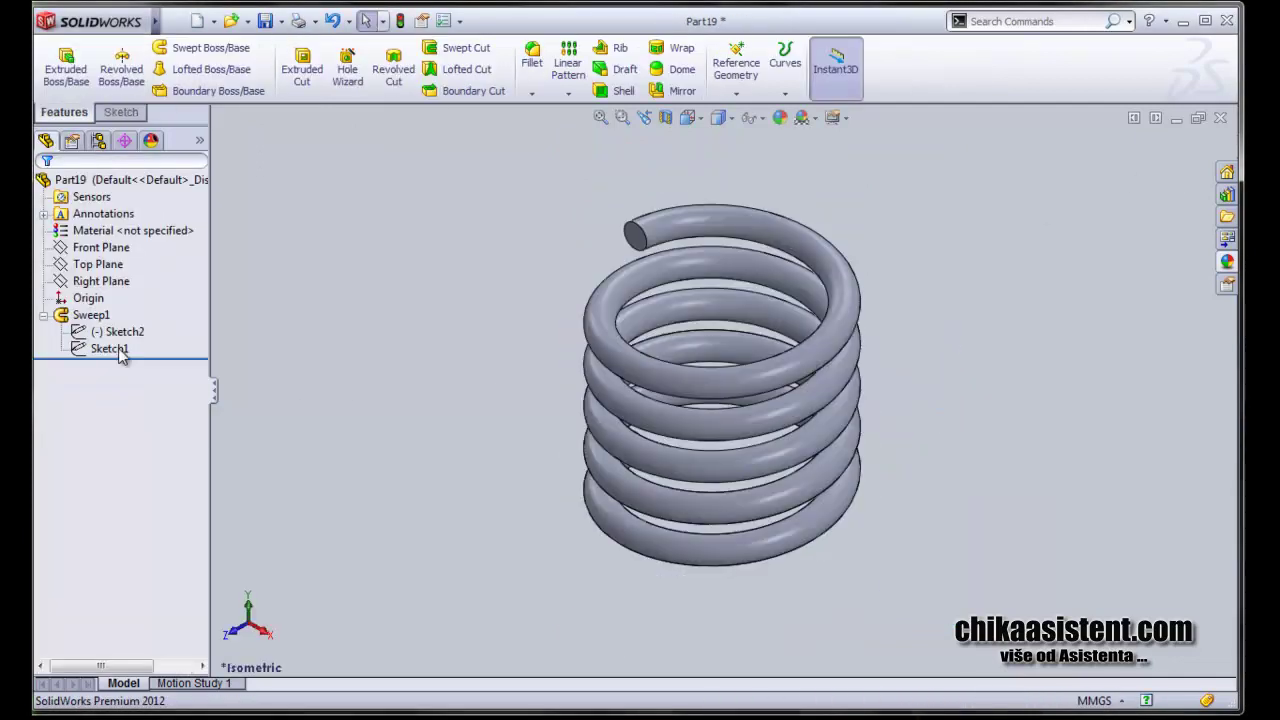
pyautogui.click(112, 348)
pyautogui.rightClick(112, 348)
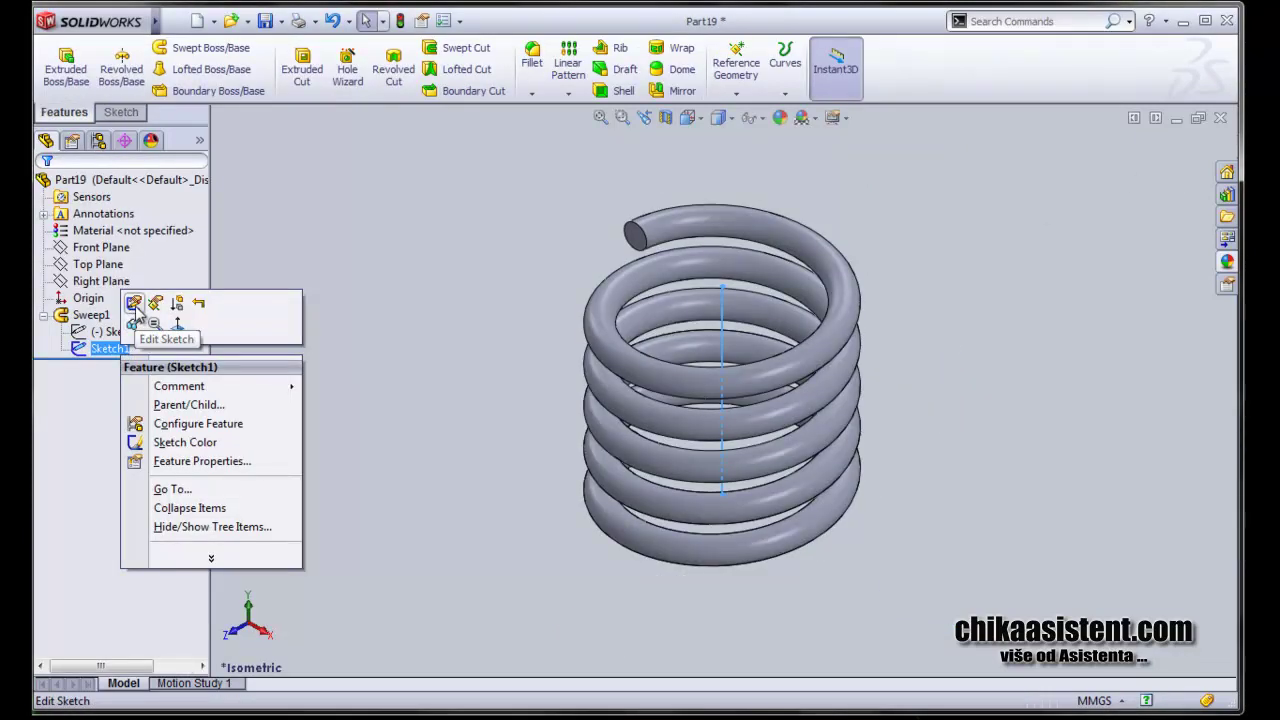
pyautogui.click(137, 301)
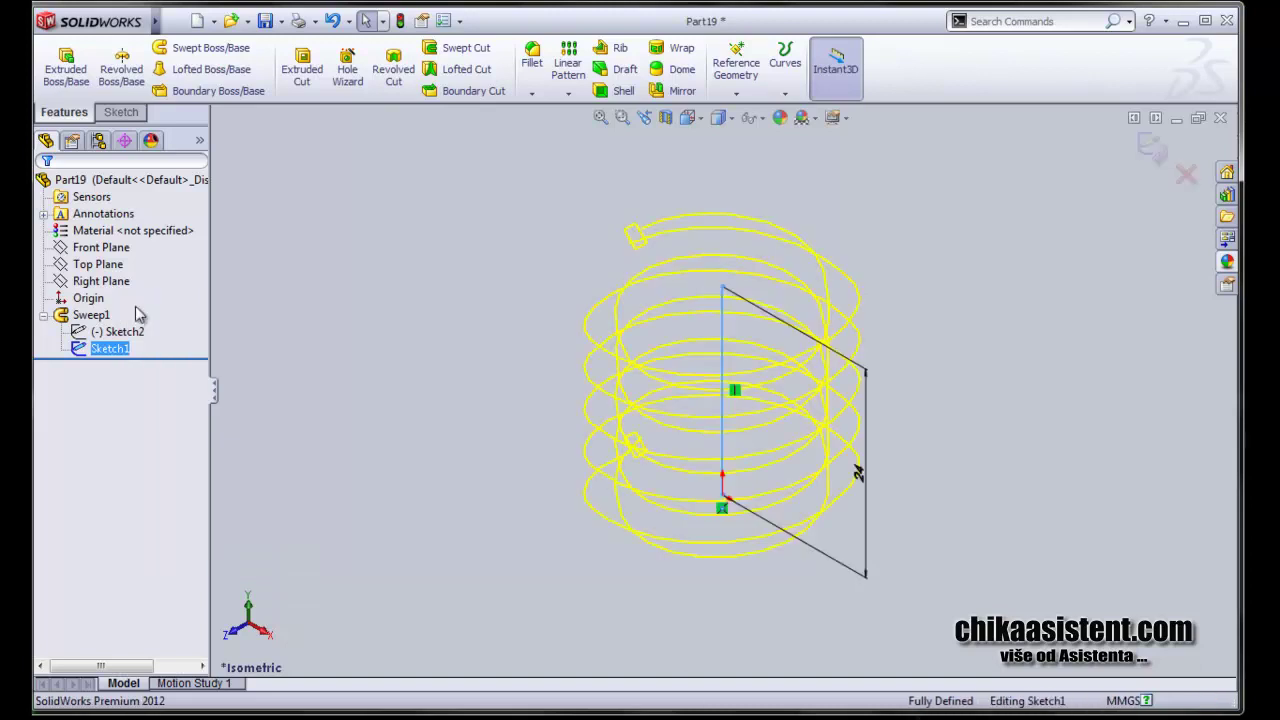
pyautogui.click(864, 479)
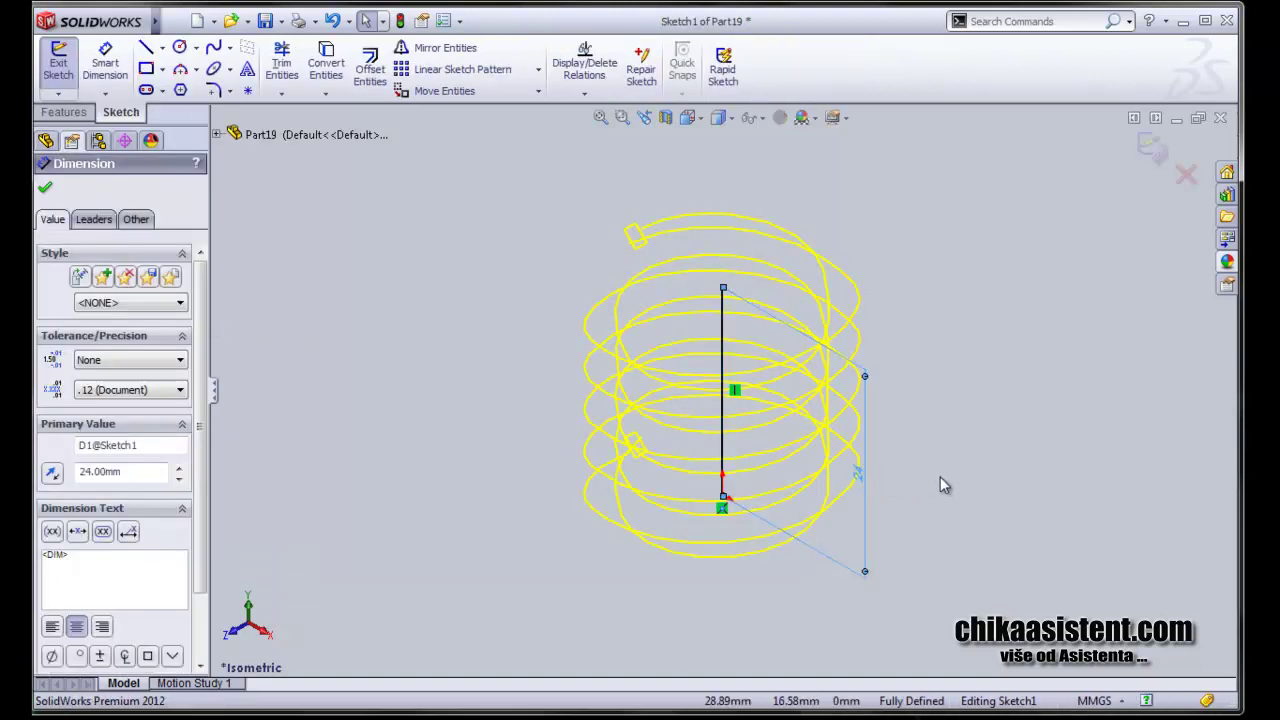
pyautogui.press('Delete')
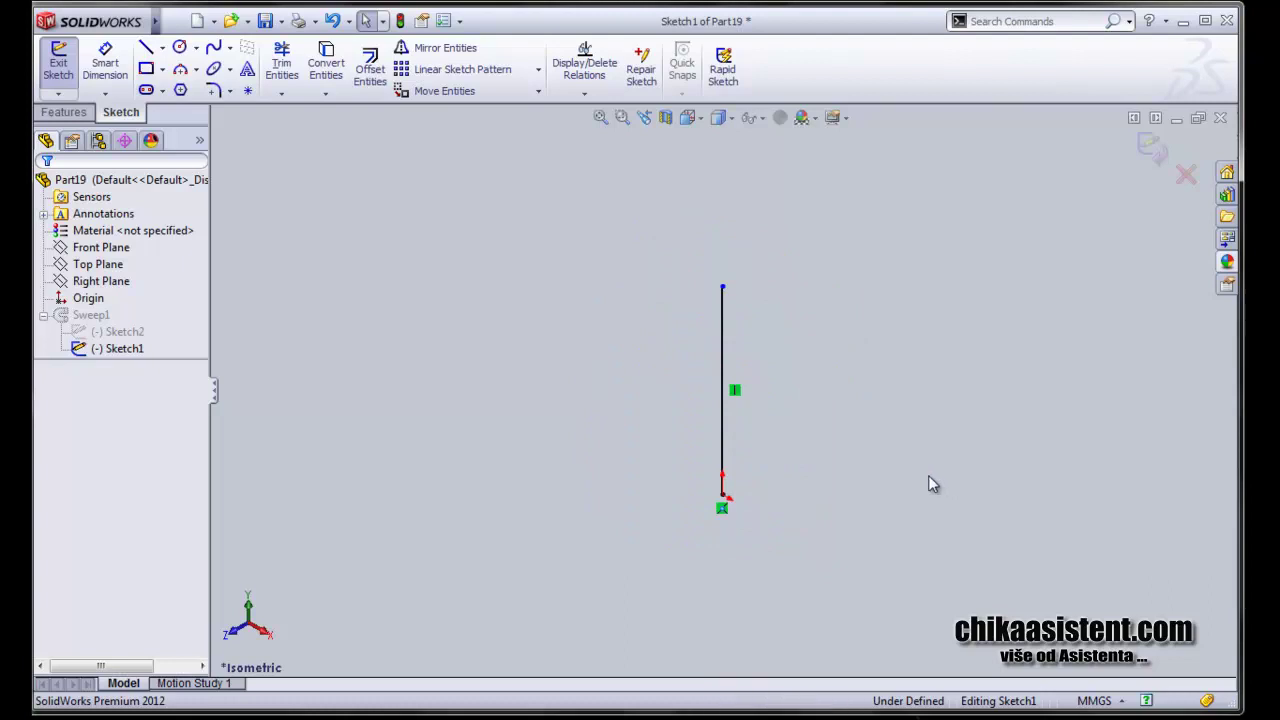
pyautogui.click(1152, 149)
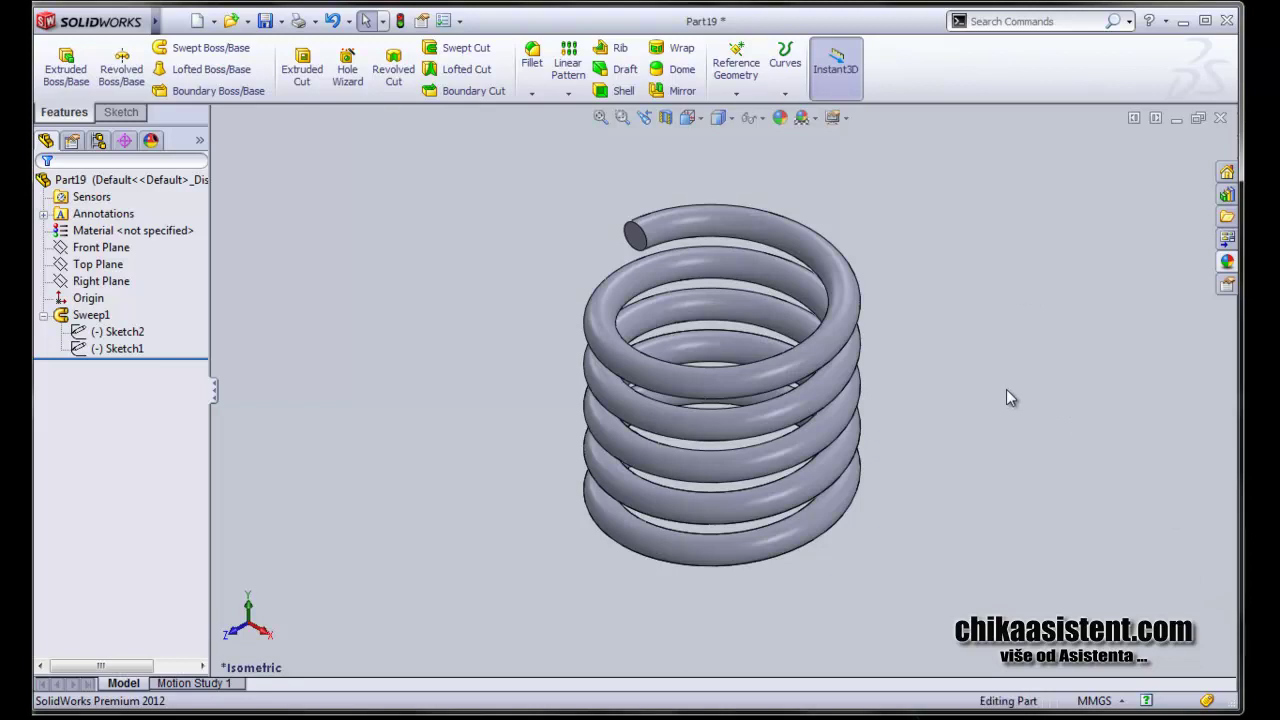
pyautogui.moveTo(1007, 391)
pyautogui.mouseDown(button='middle')
pyautogui.moveTo(1056, 284)
pyautogui.moveTo(1080, 320)
pyautogui.moveTo(1004, 357)
pyautogui.mouseUp(button='middle')
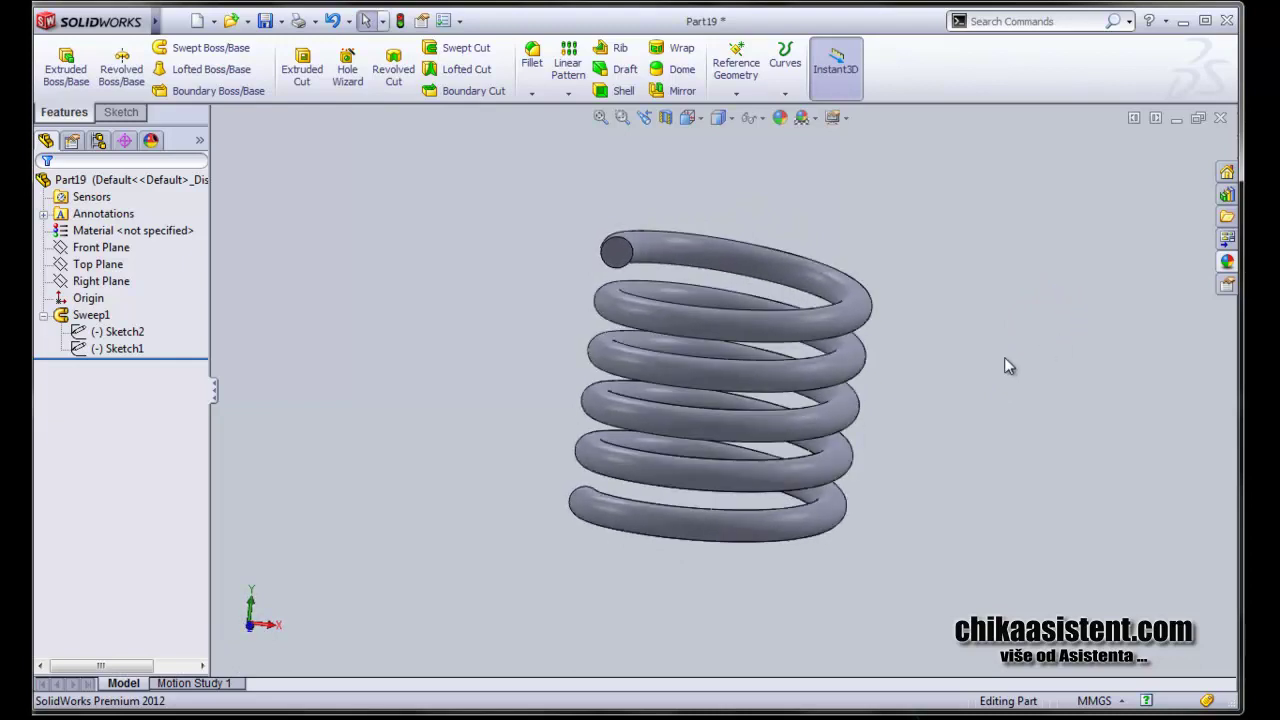
# Show Sketch1 and create Plane1 parallel to the Top Plane through the axis line's top point
pyautogui.rightClick(131, 357)
pyautogui.click(166, 322)
pyautogui.click(736, 66)
pyautogui.click(755, 114)
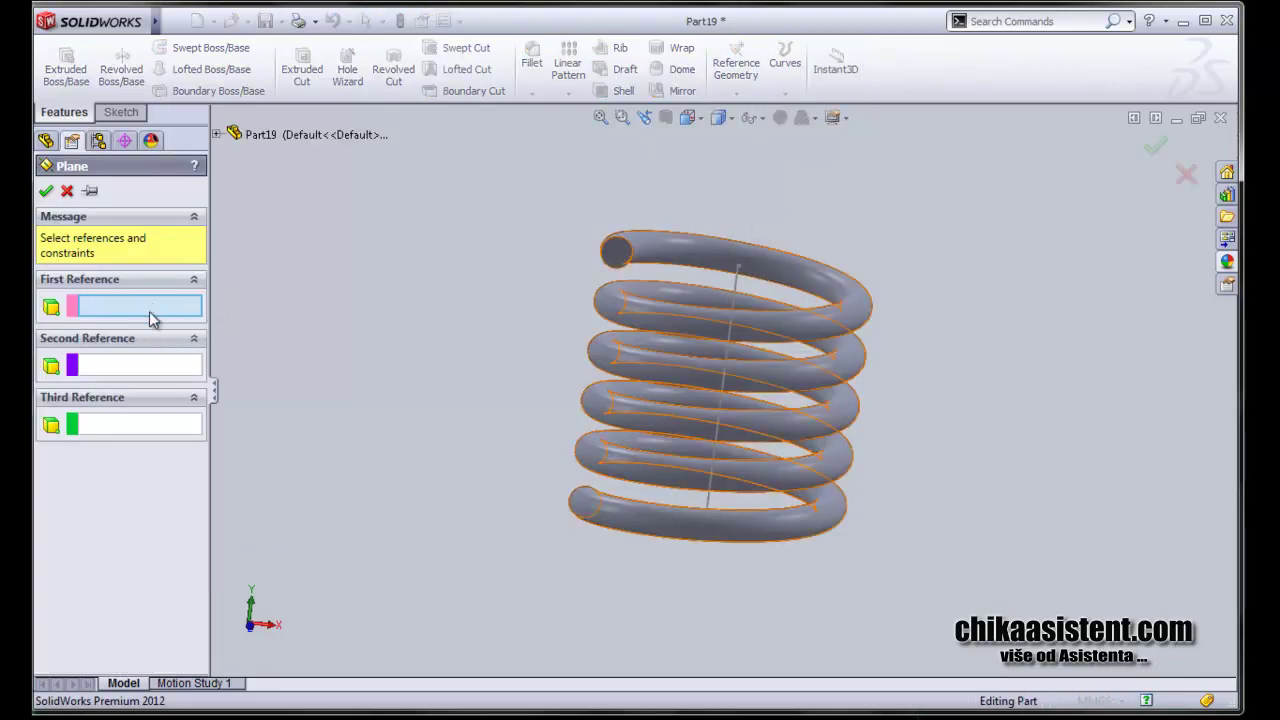
pyautogui.click(216, 134)
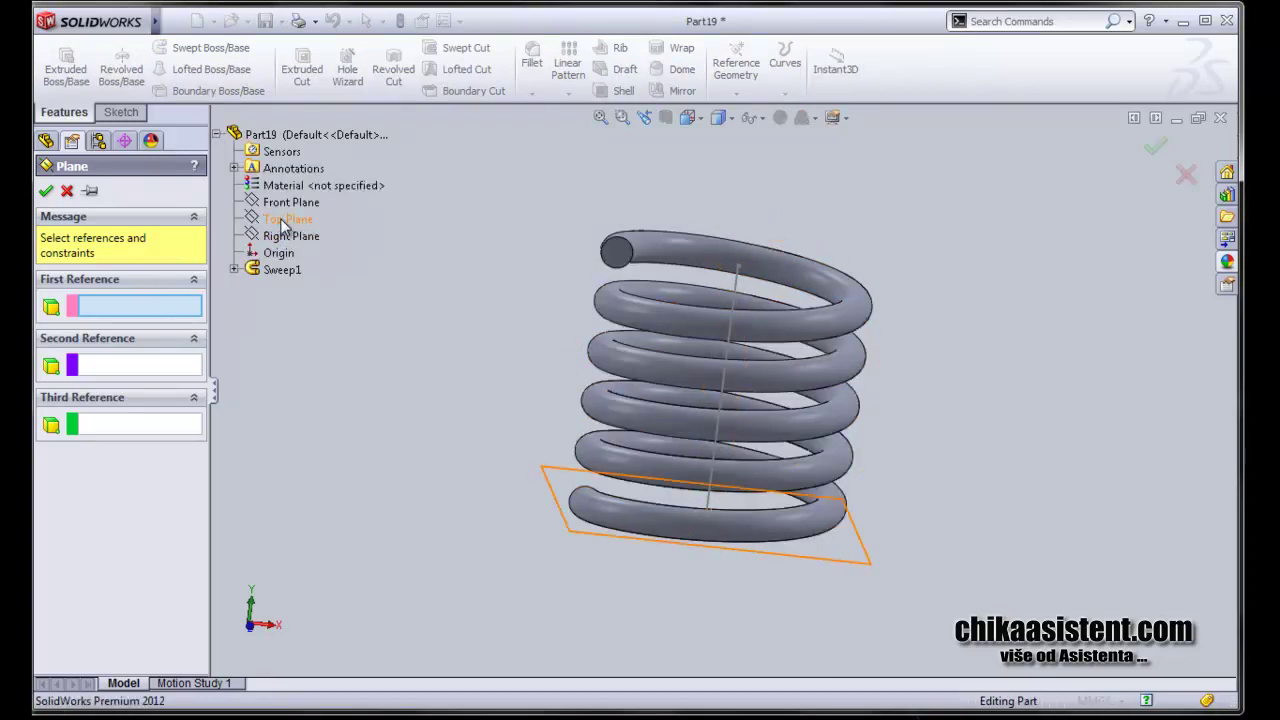
pyautogui.click(285, 220)
pyautogui.click(55, 326)
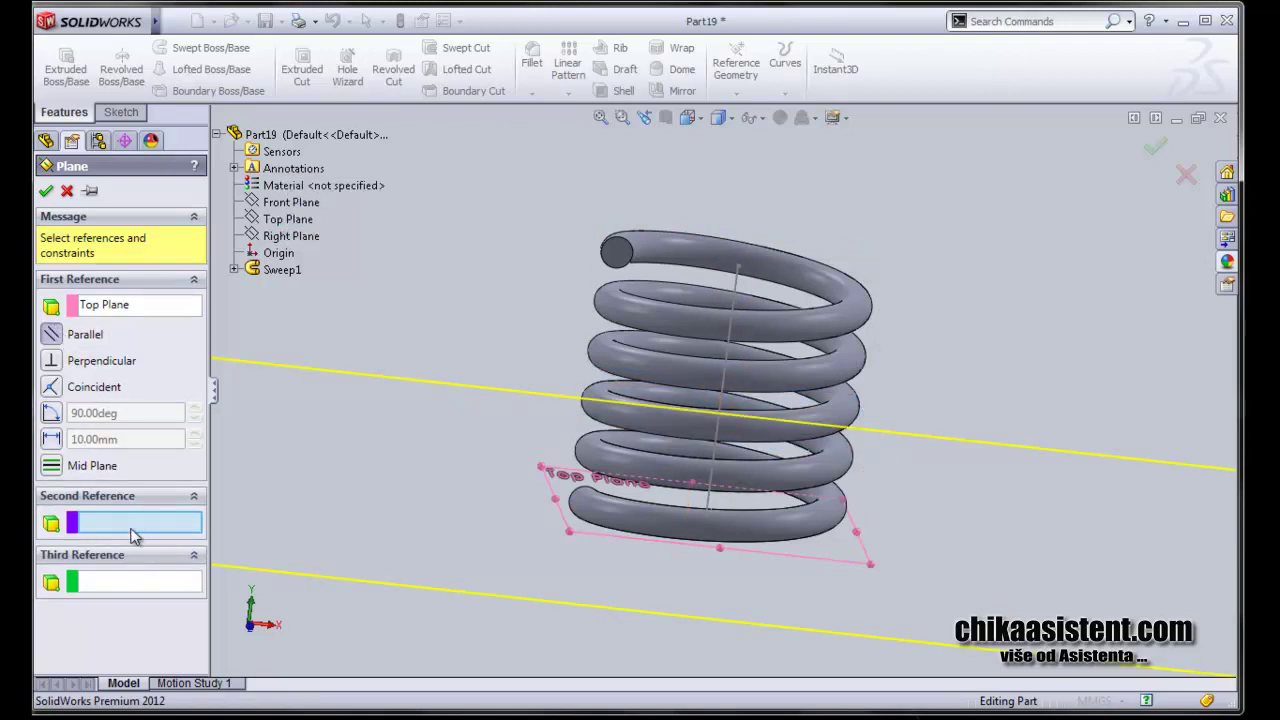
pyautogui.click(738, 270)
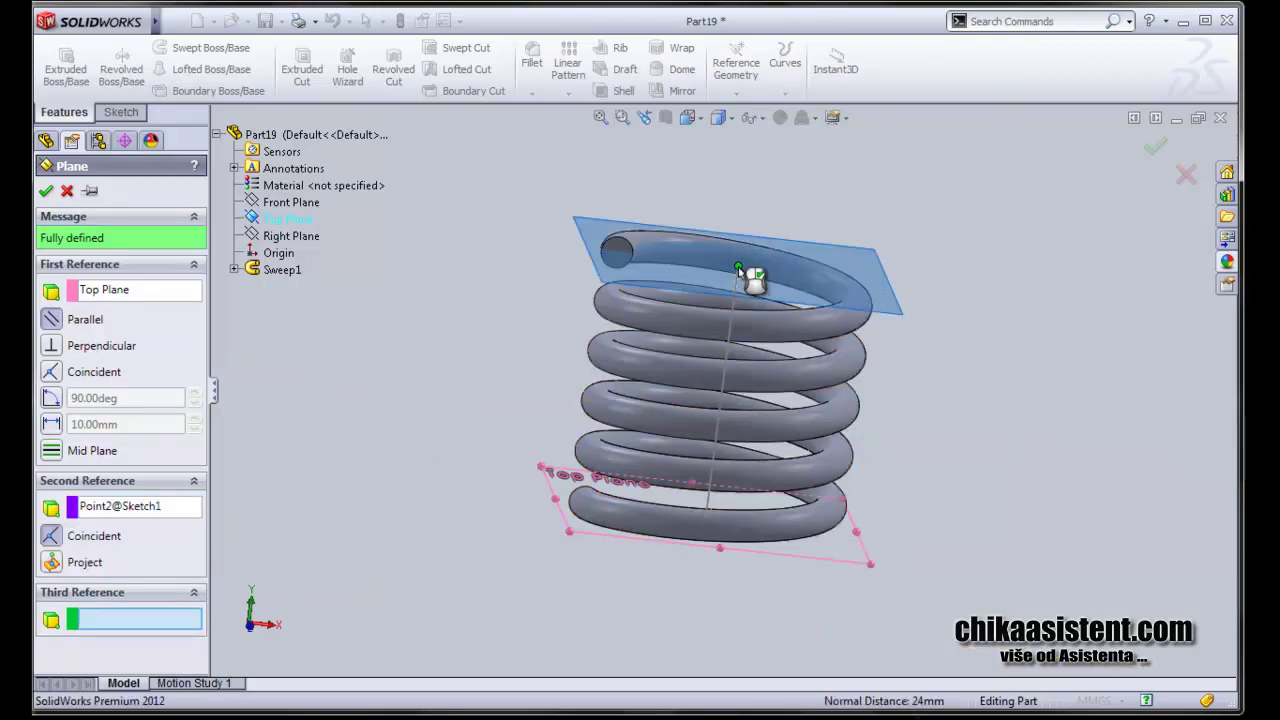
pyautogui.click(45, 190)
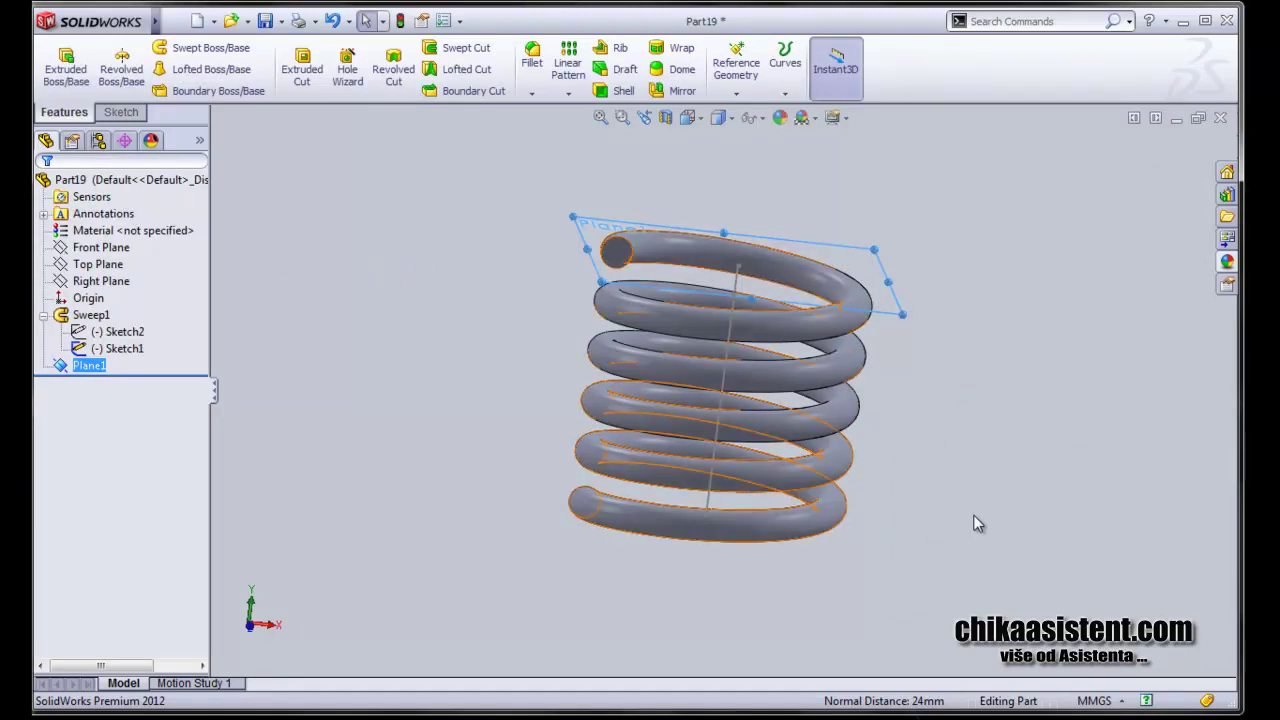
pyautogui.press('Down')
pyautogui.press('Down')
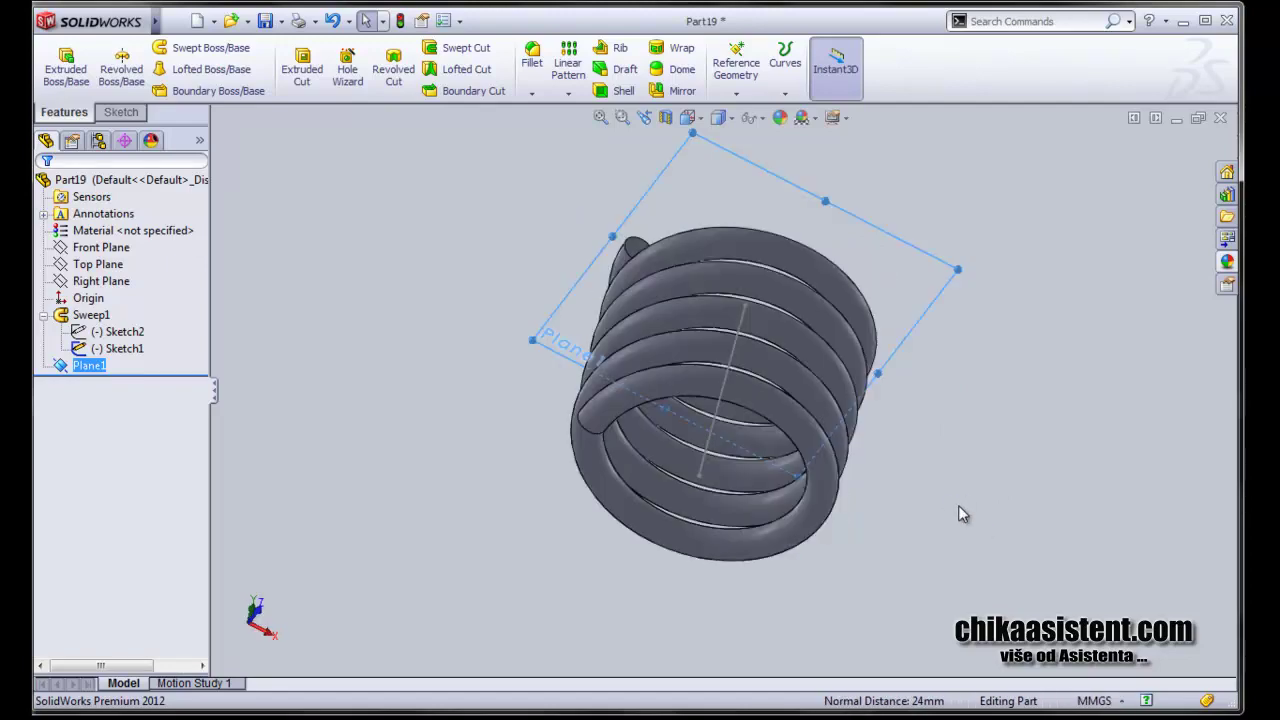
pyautogui.moveTo(958, 506)
pyautogui.mouseDown(button='middle')
pyautogui.moveTo(1011, 451)
pyautogui.moveTo(1034, 189)
pyautogui.moveTo(980, 400)
pyautogui.moveTo(960, 420)
pyautogui.mouseUp(button='middle')
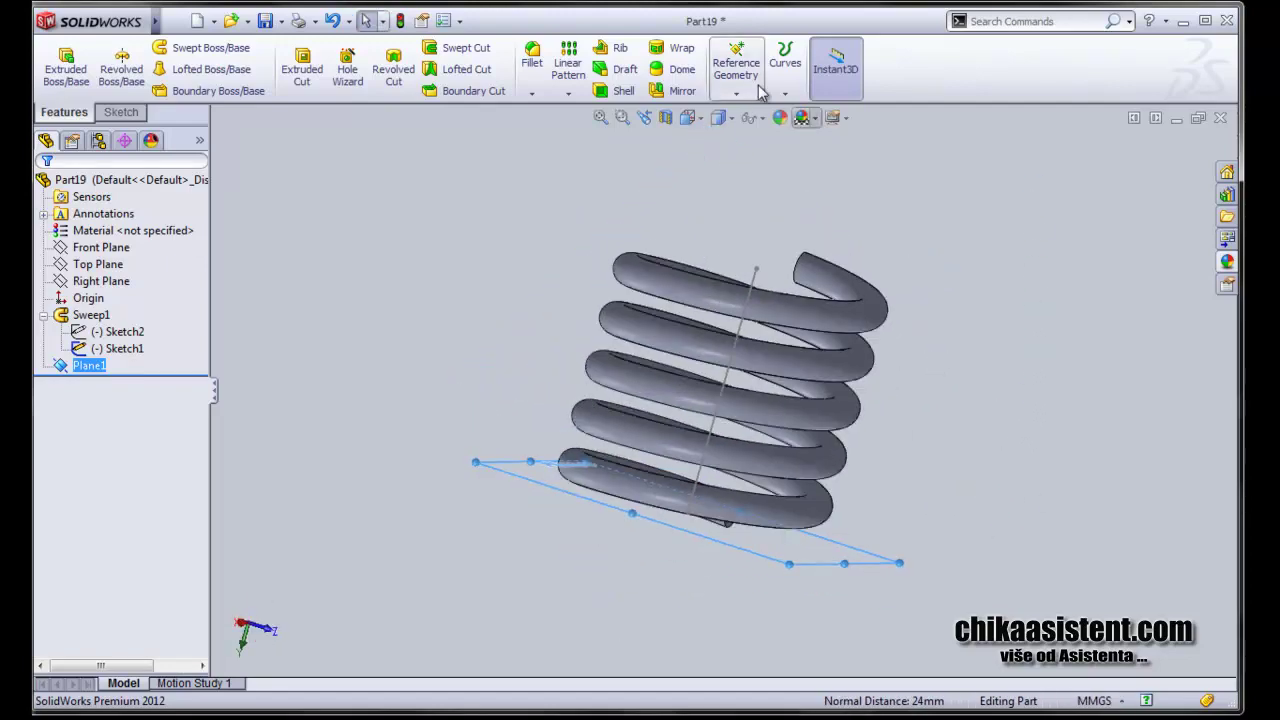
# Create Plane2 parallel to Plane1 through the axis line's bottom point, then view isometric
pyautogui.click(745, 80)
pyautogui.click(750, 114)
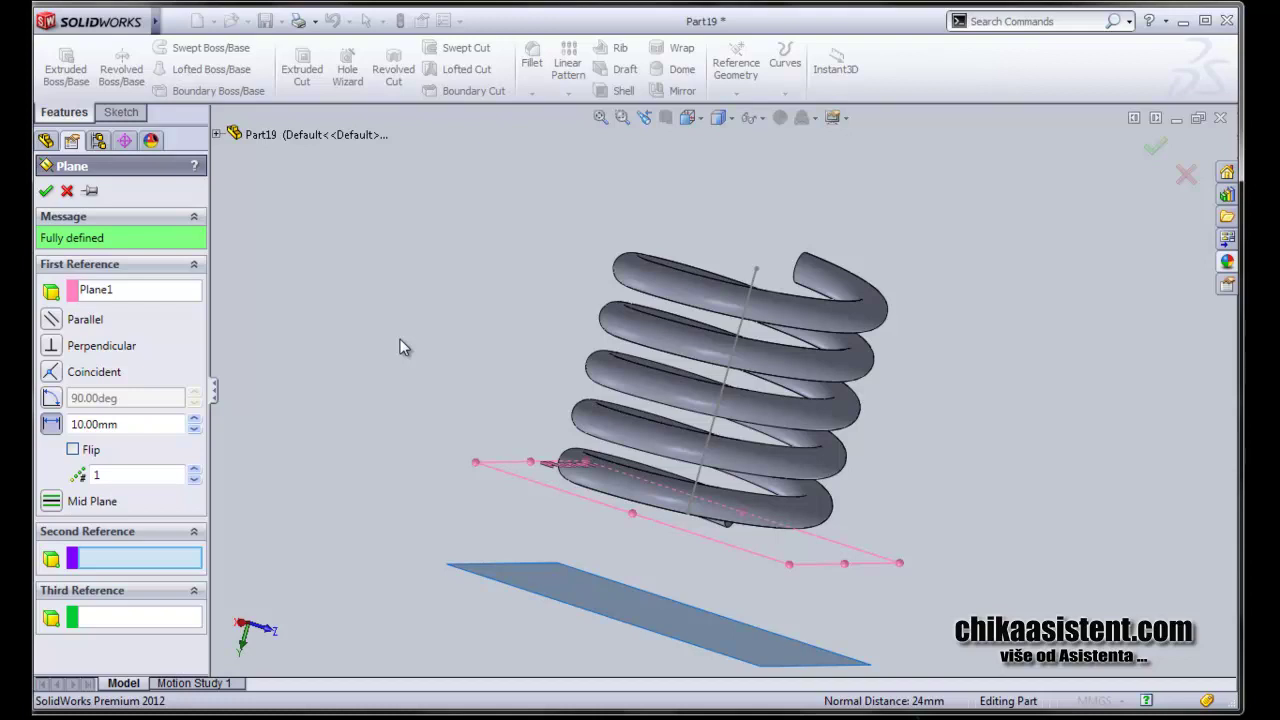
pyautogui.click(180, 566)
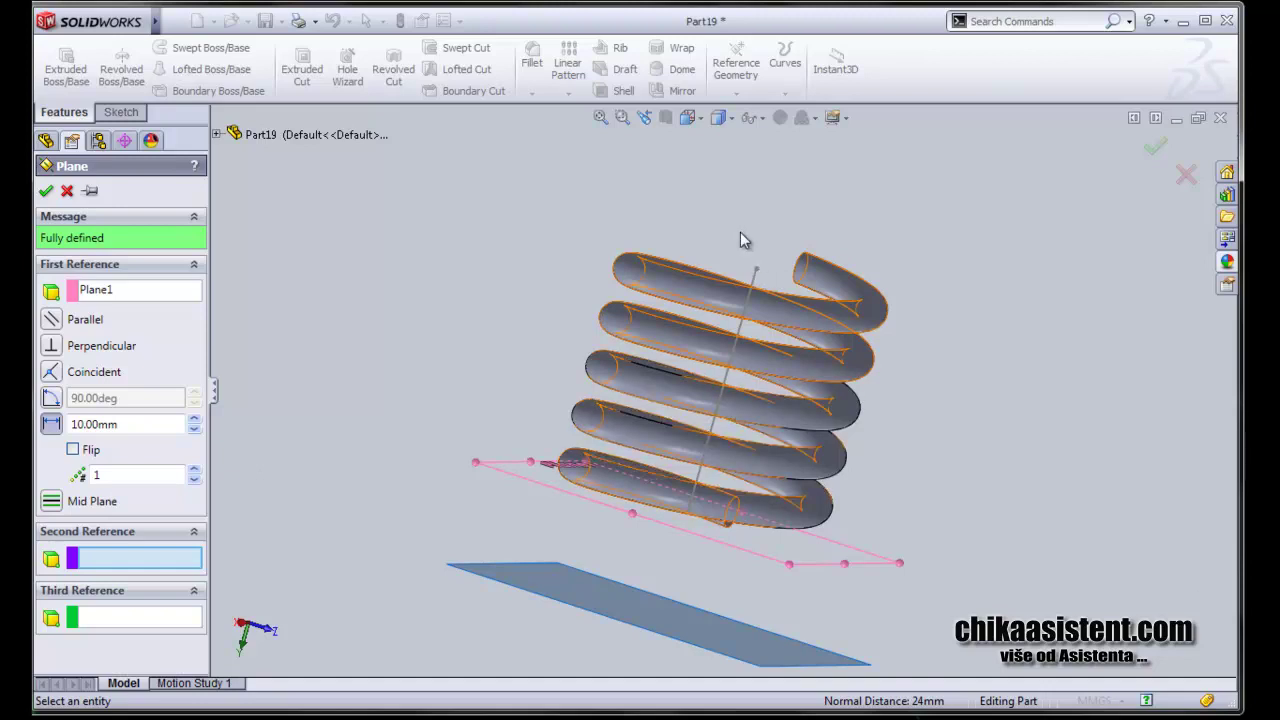
pyautogui.click(756, 268)
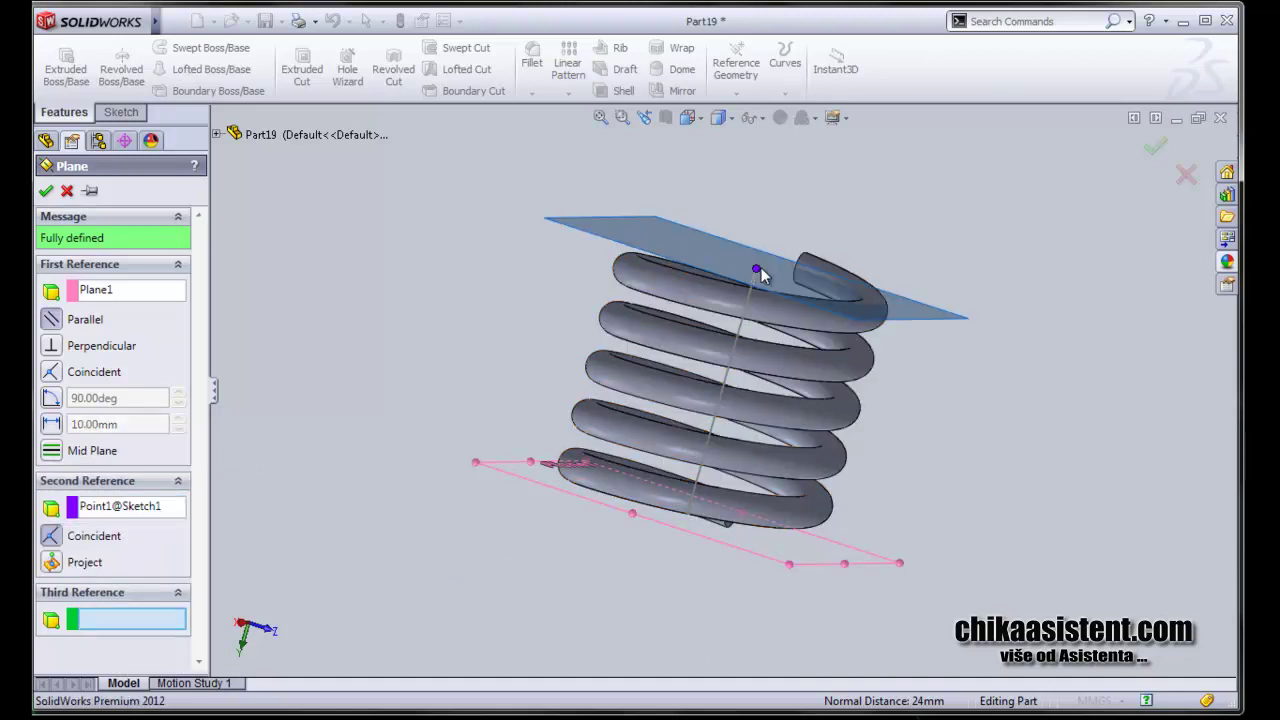
pyautogui.click(45, 190)
pyautogui.hotkey('ctrl', '7')
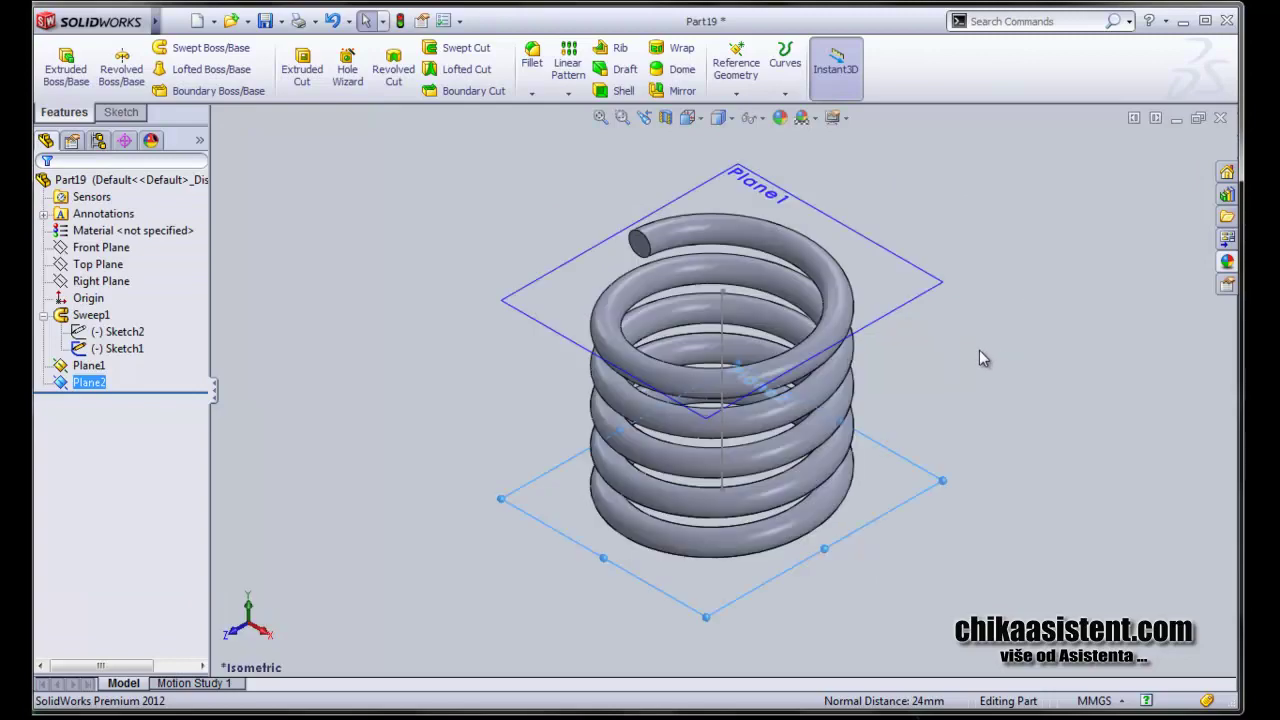
pyautogui.moveTo(979, 358)
pyautogui.mouseDown(button='middle')
pyautogui.moveTo(980, 223)
pyautogui.moveTo(1005, 317)
pyautogui.mouseUp(button='middle')
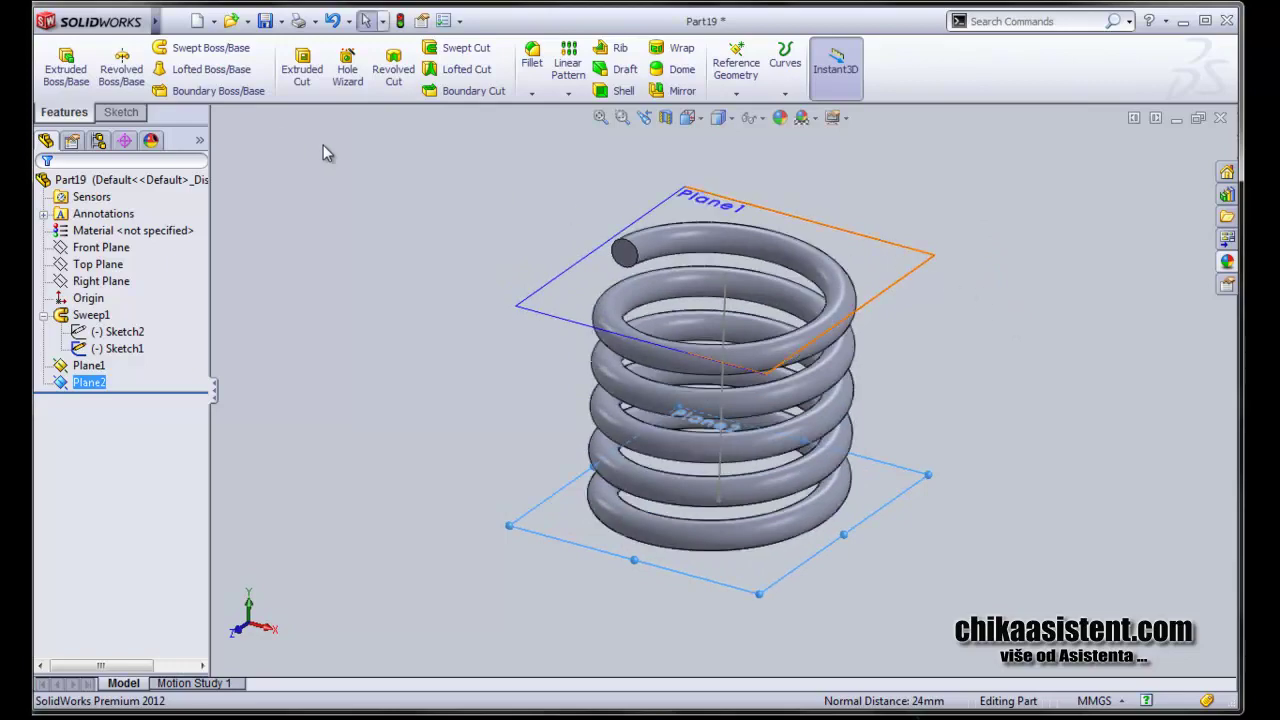
# Insert a surface cut that trims the spring's top end at a plane
pyautogui.click(174, 21)
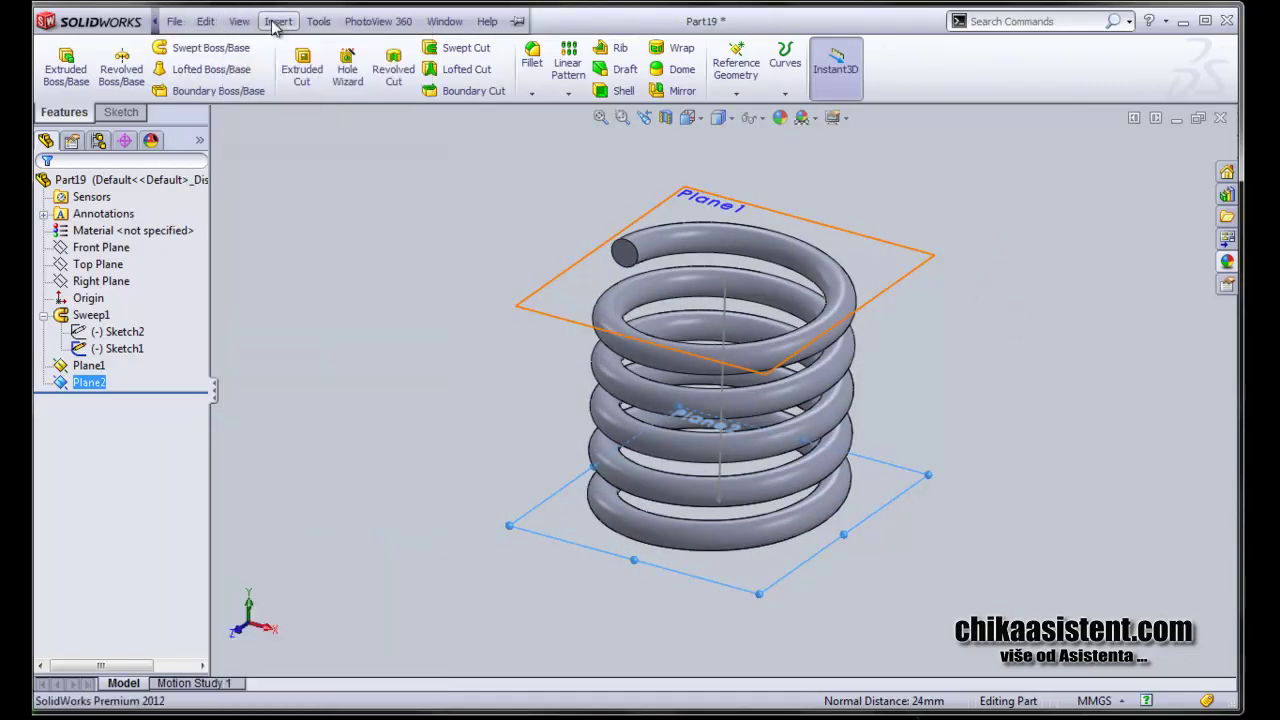
pyautogui.moveTo(301, 65)
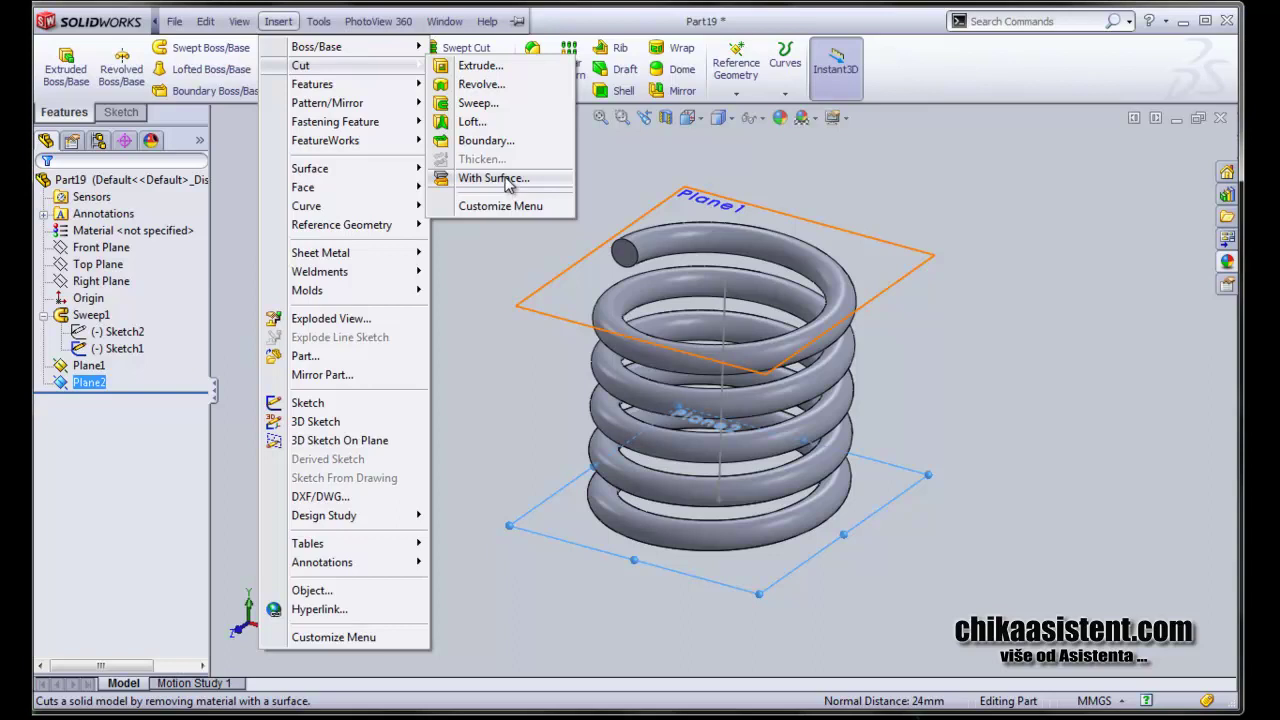
pyautogui.click(493, 178)
pyautogui.click(115, 245)
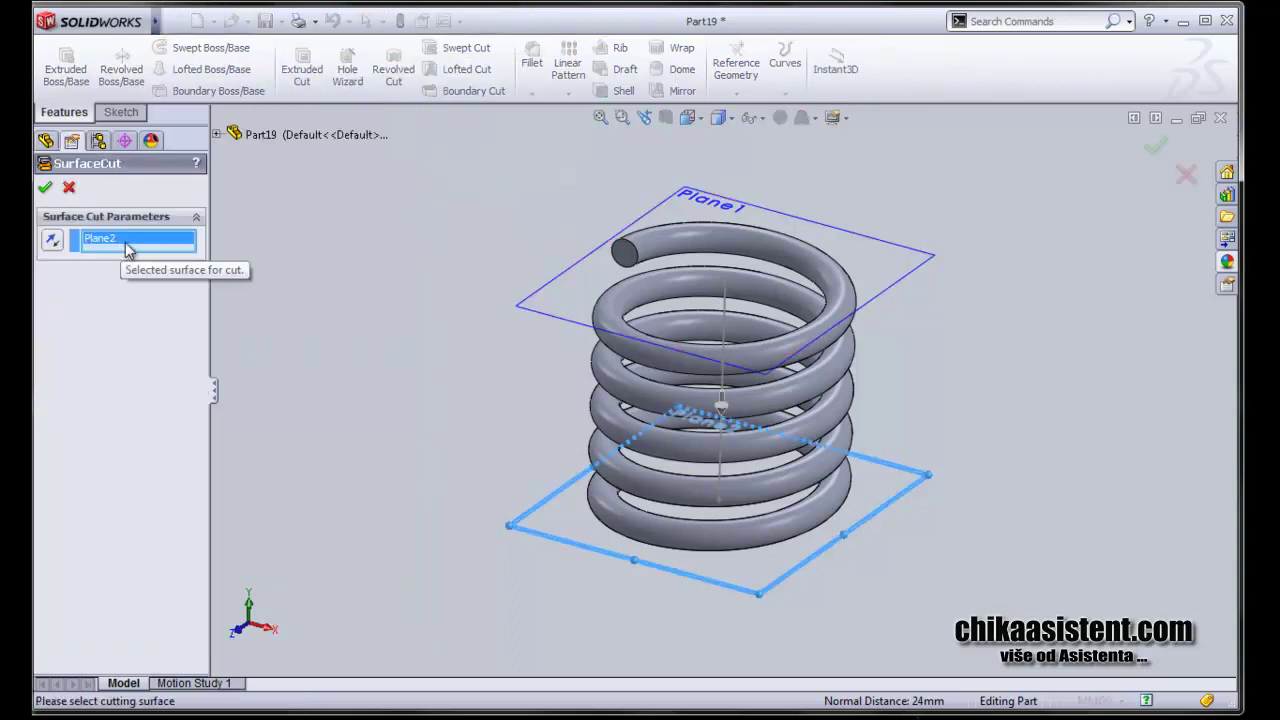
pyautogui.click(217, 134)
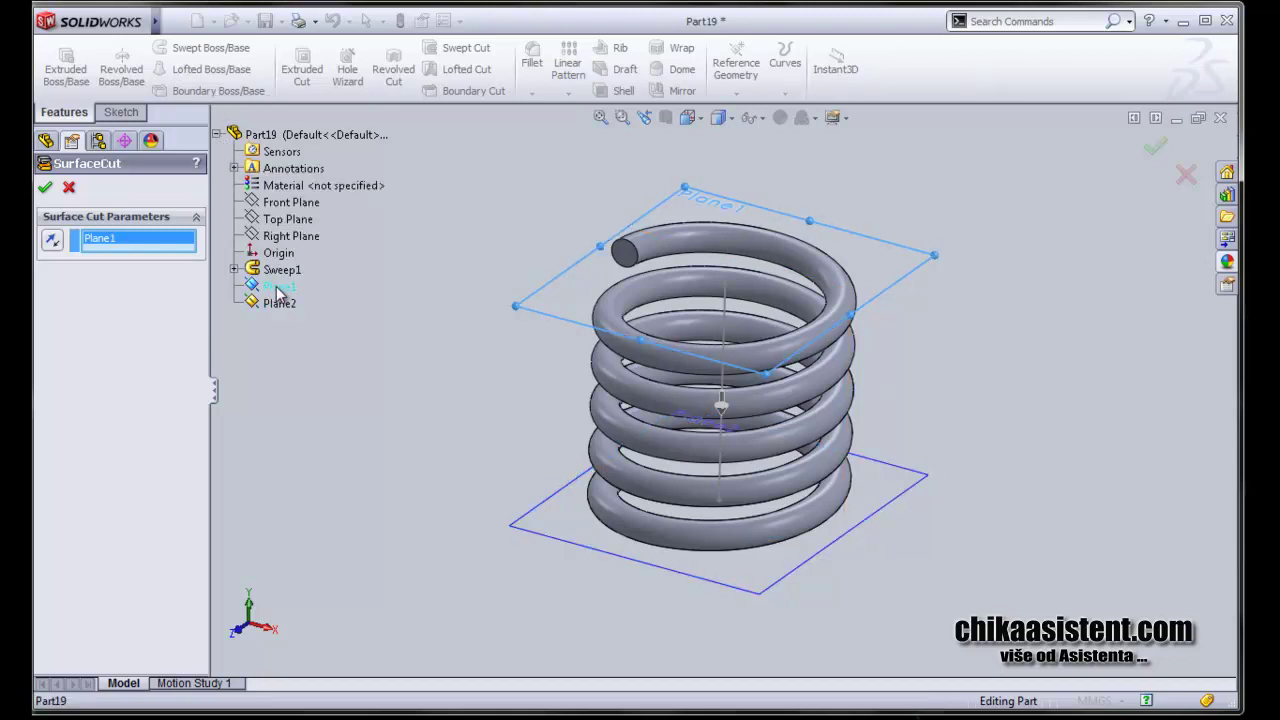
pyautogui.click(46, 189)
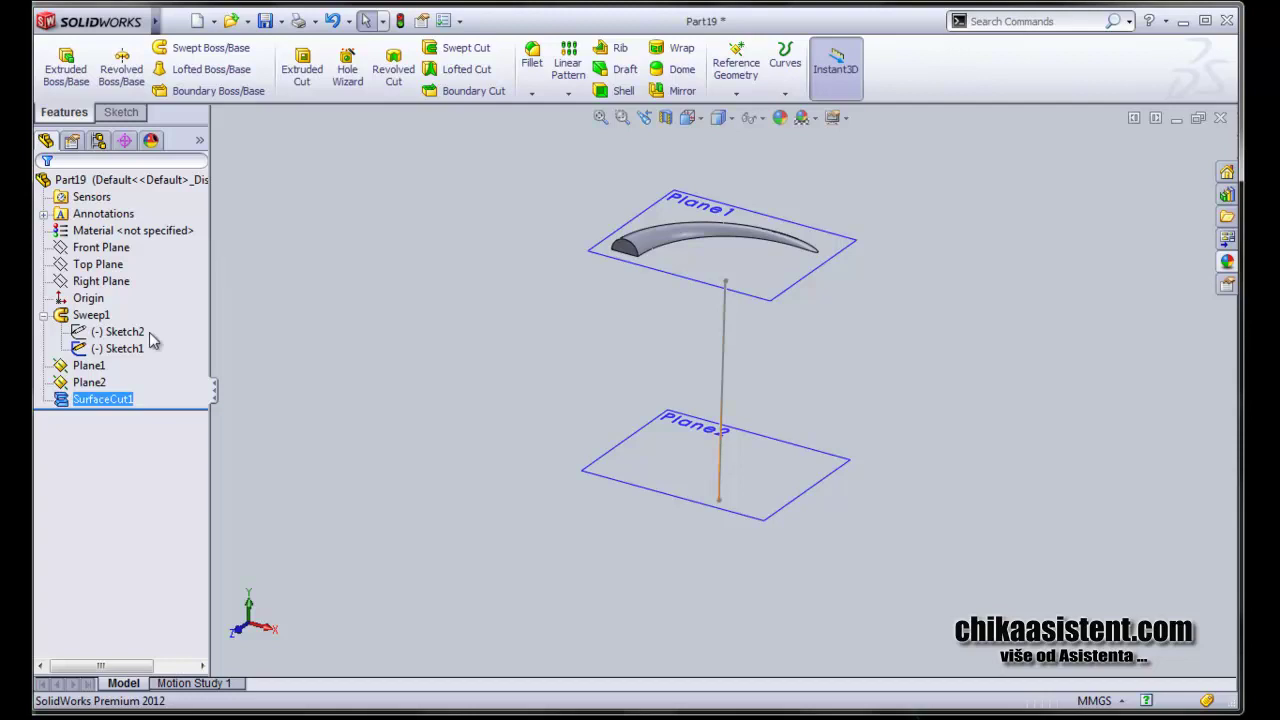
# Edit SurfaceCut1 to flip the cut direction so the coil body is kept
pyautogui.rightClick(109, 400)
pyautogui.click(130, 358)
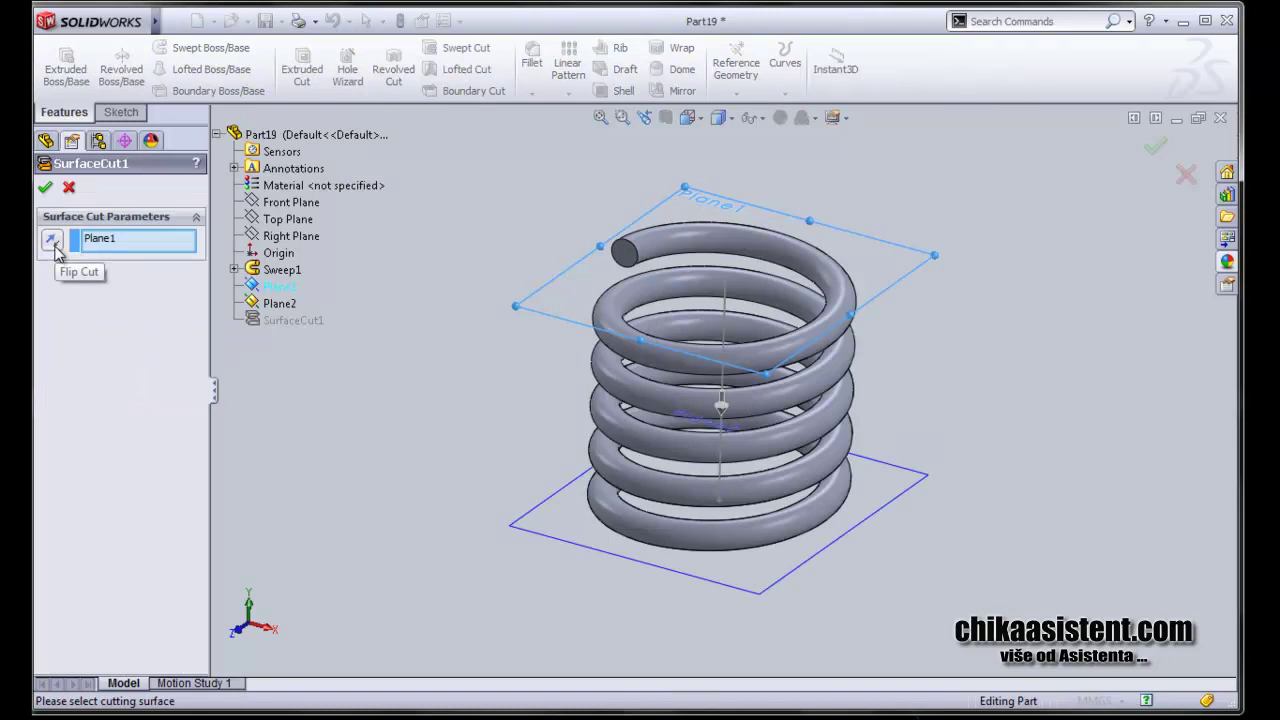
pyautogui.click(55, 250)
pyautogui.click(44, 187)
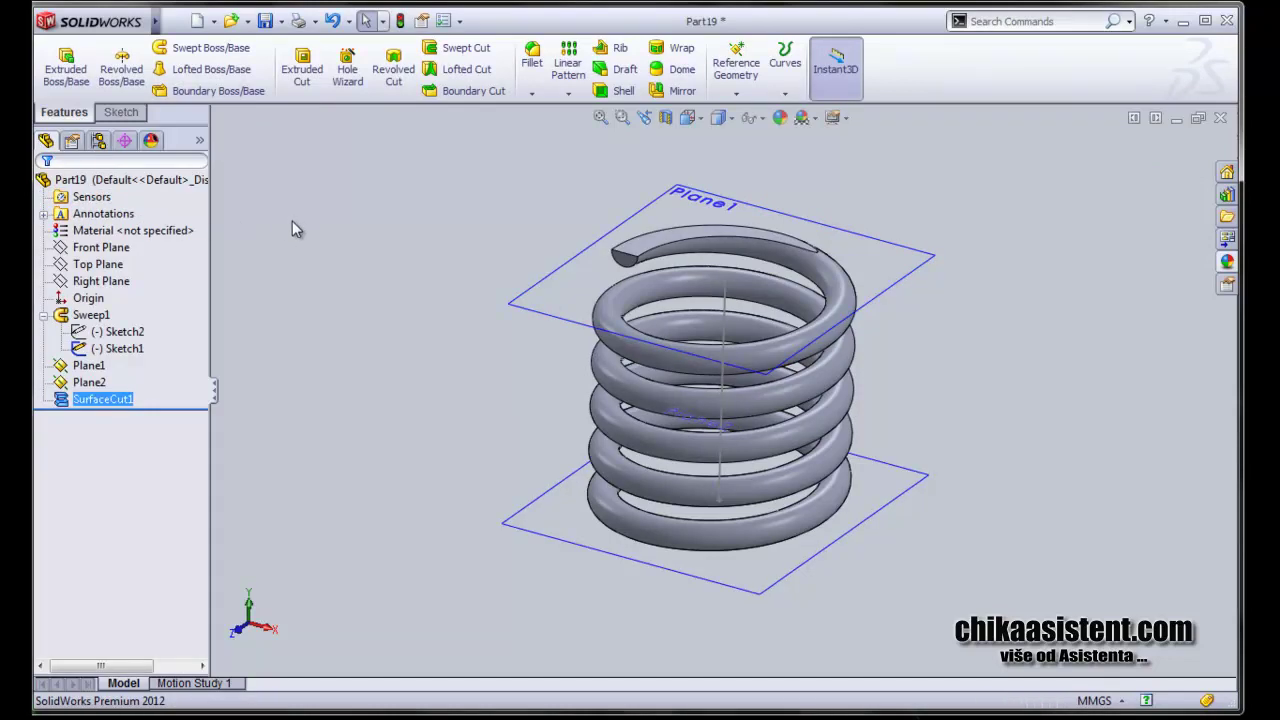
pyautogui.click(96, 385)
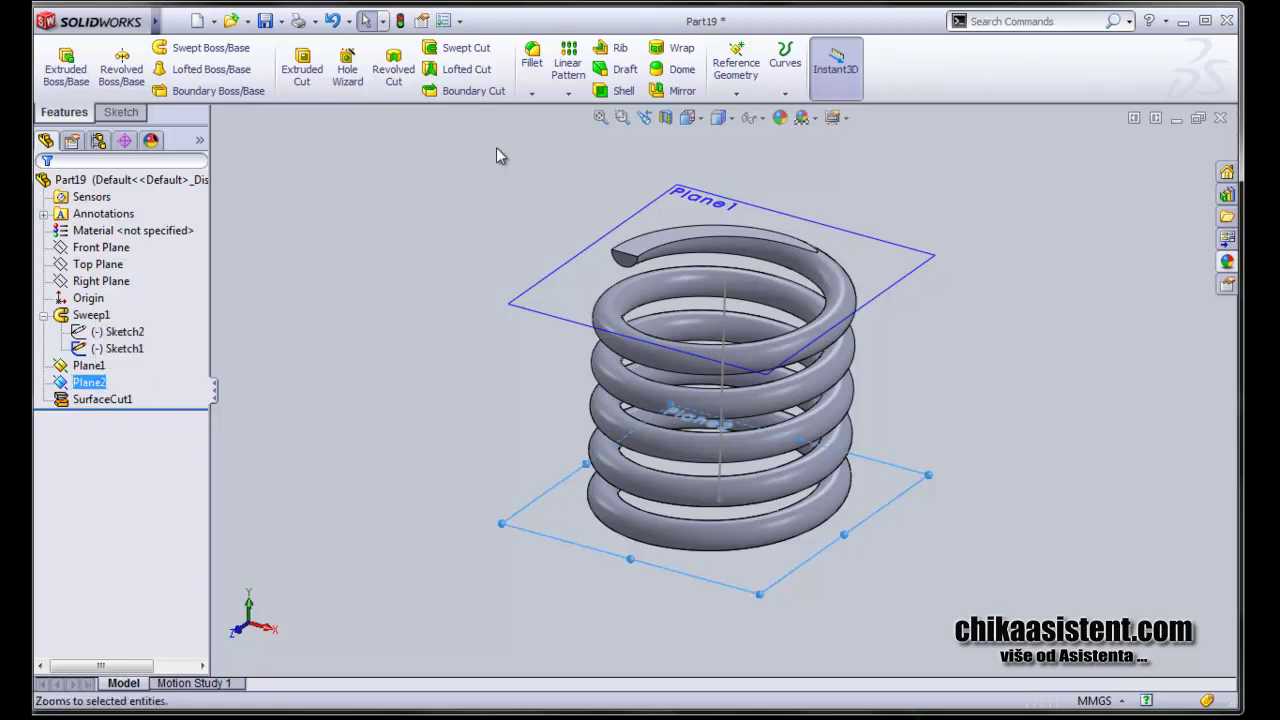
# Cut the spring's bottom end flat at Plane2 with a second surface cut
pyautogui.click(278, 21)
pyautogui.moveTo(300, 65)
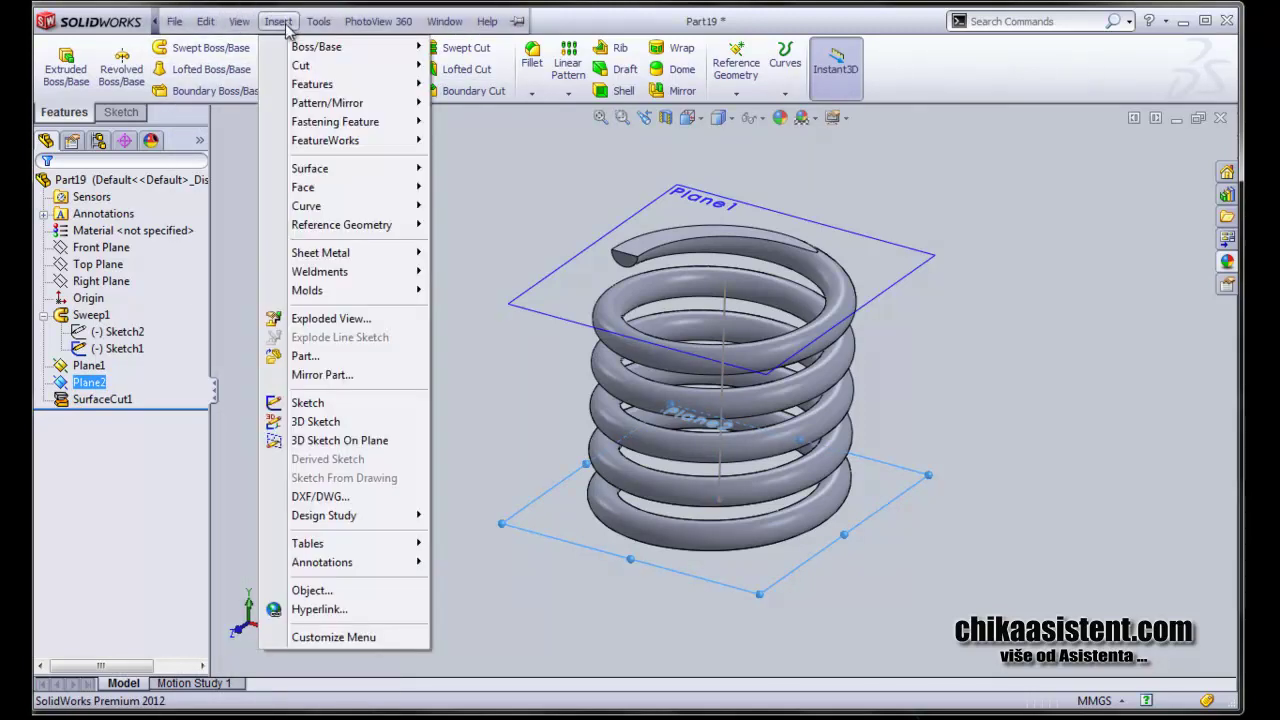
pyautogui.click(515, 179)
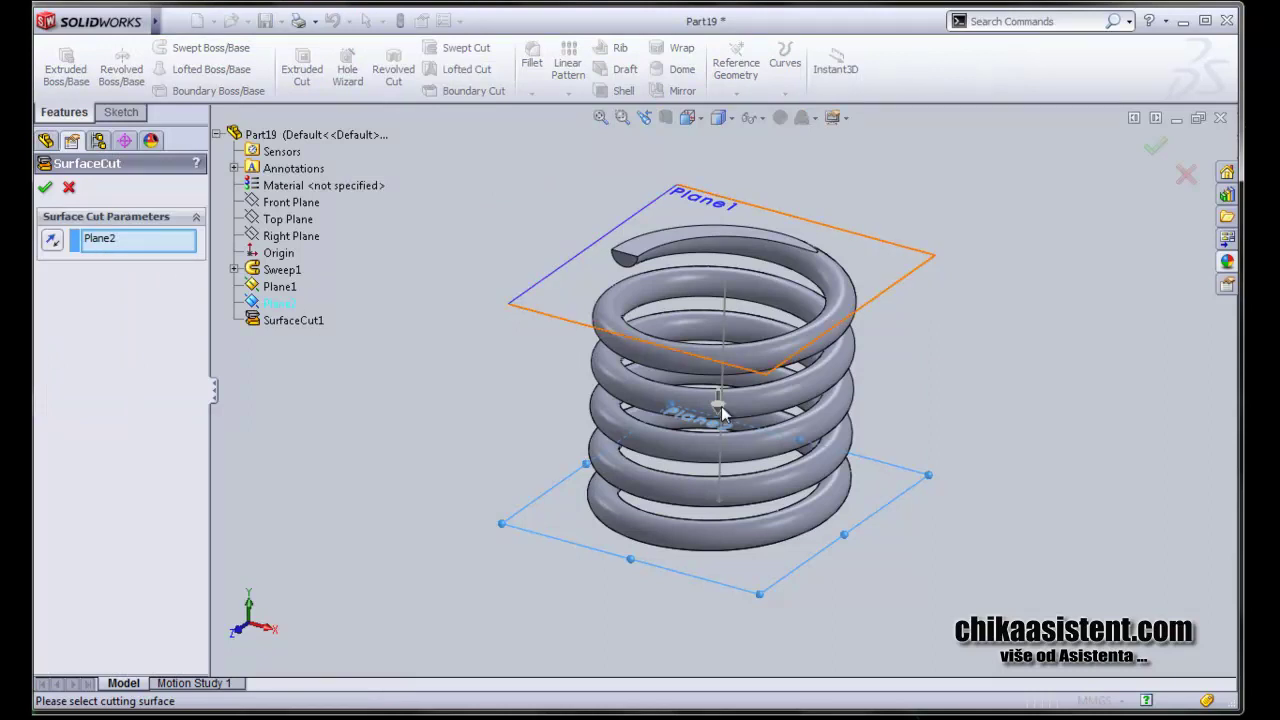
pyautogui.moveTo(1006, 409); pyautogui.dragTo(1006, 260, button='middle')
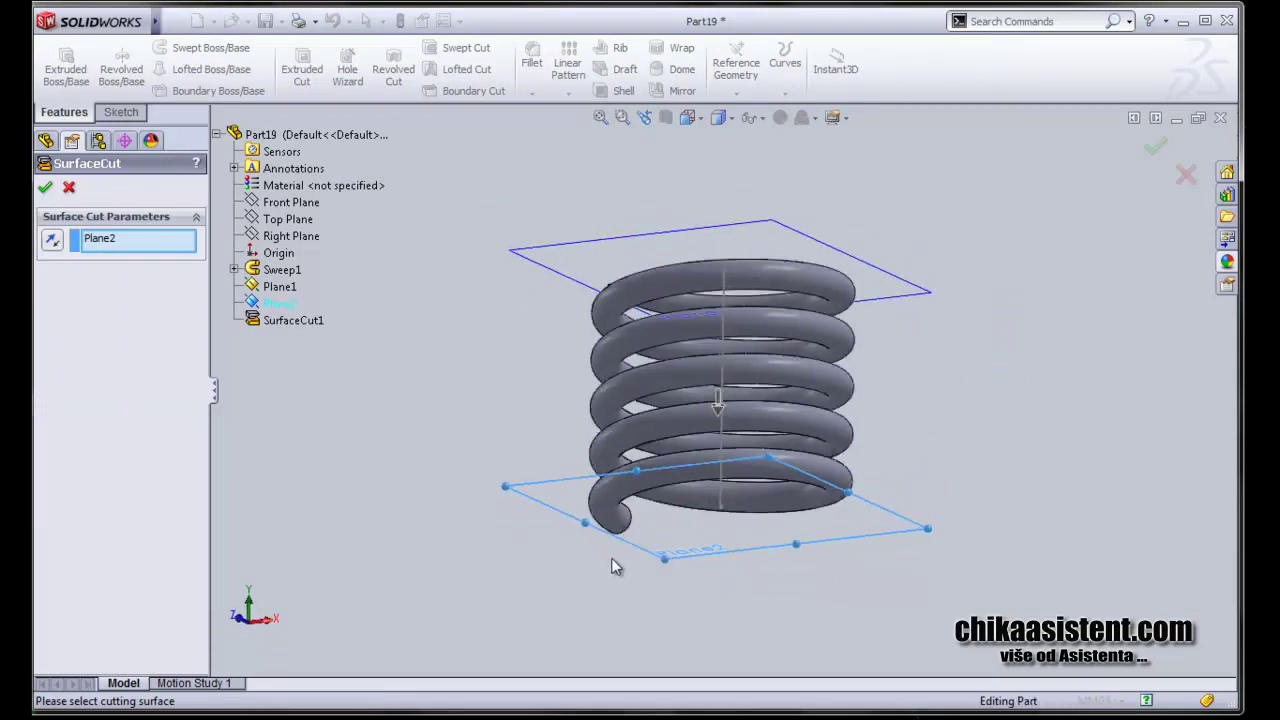
pyautogui.click(44, 188)
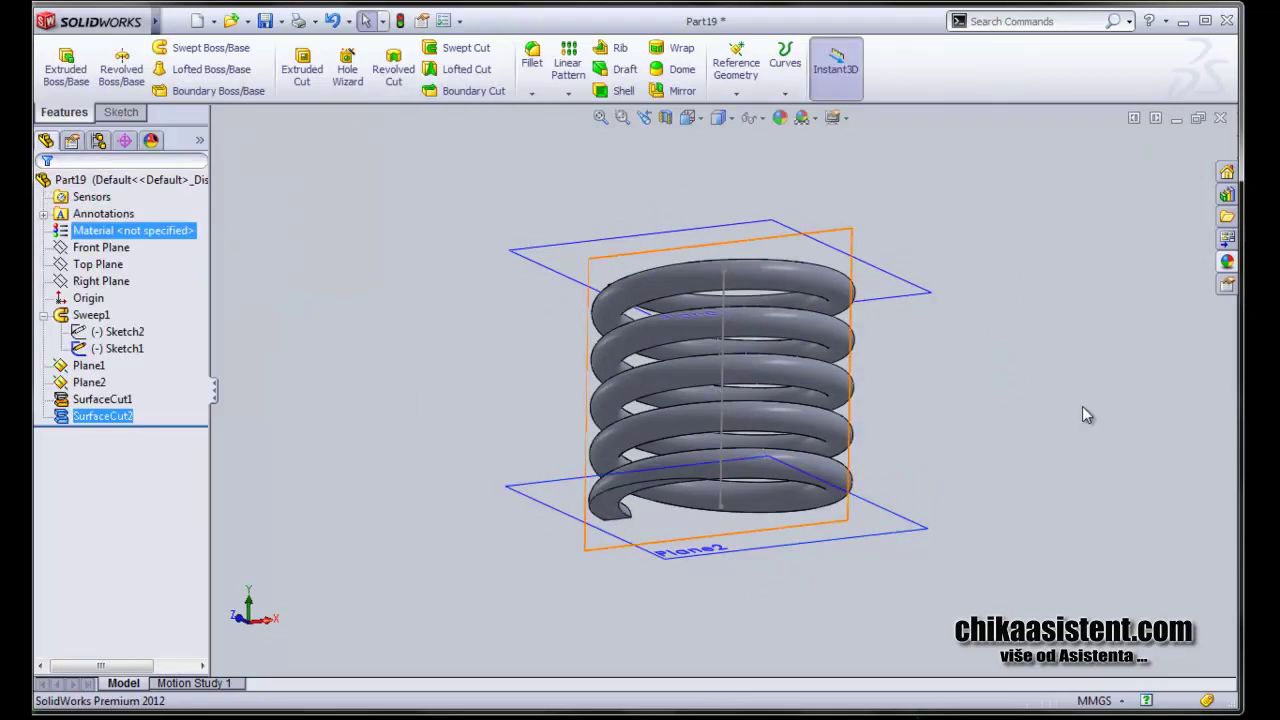
pyautogui.moveTo(1082, 406)
pyautogui.mouseDown(button='middle')
pyautogui.moveTo(1069, 568)
pyautogui.moveTo(1045, 564)
pyautogui.mouseUp(button='middle')
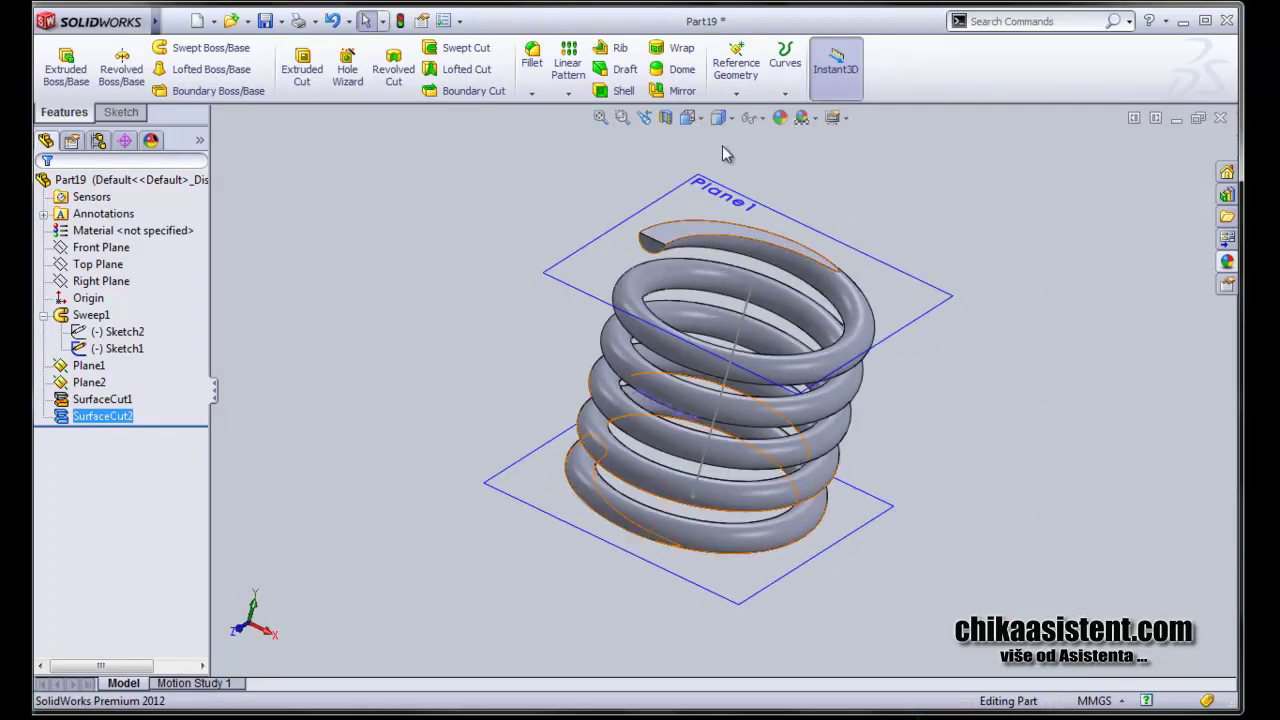
# Switch to isometric view and hide Plane1, Plane2 and the Sketch1 helix
pyautogui.press('space')
pyautogui.press('Return')
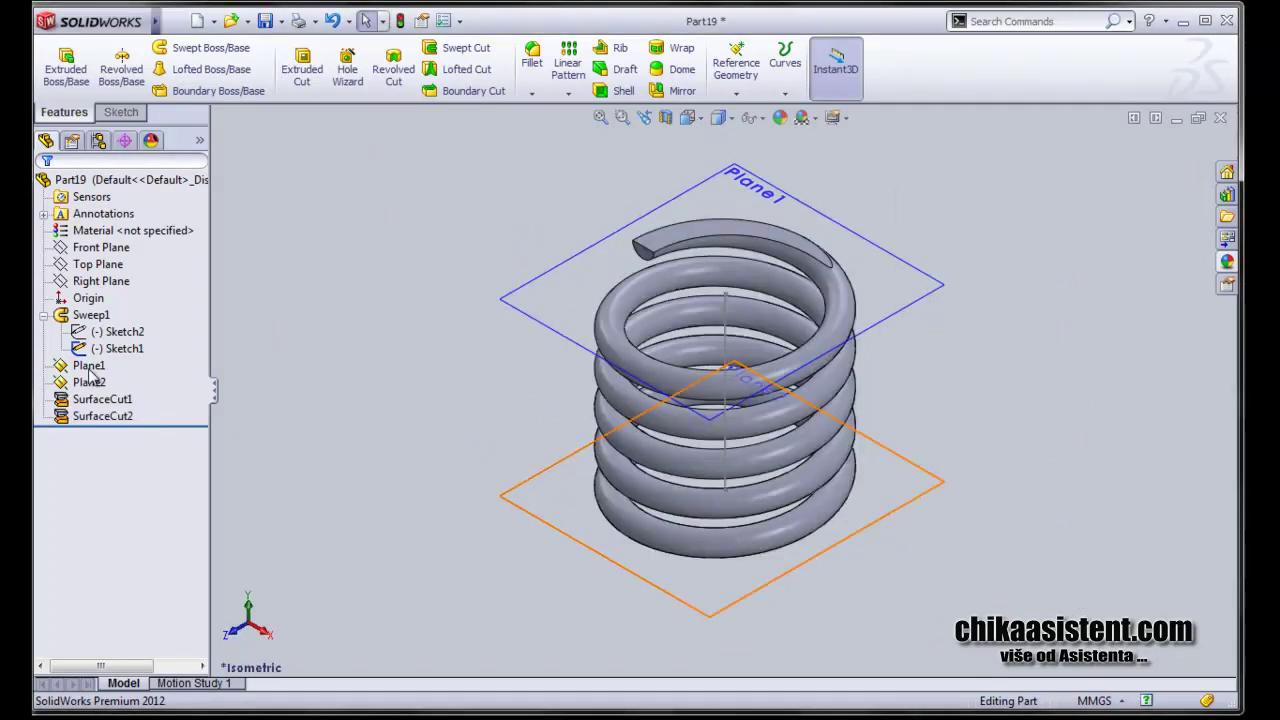
pyautogui.click(88, 367)
pyautogui.rightClick(88, 367)
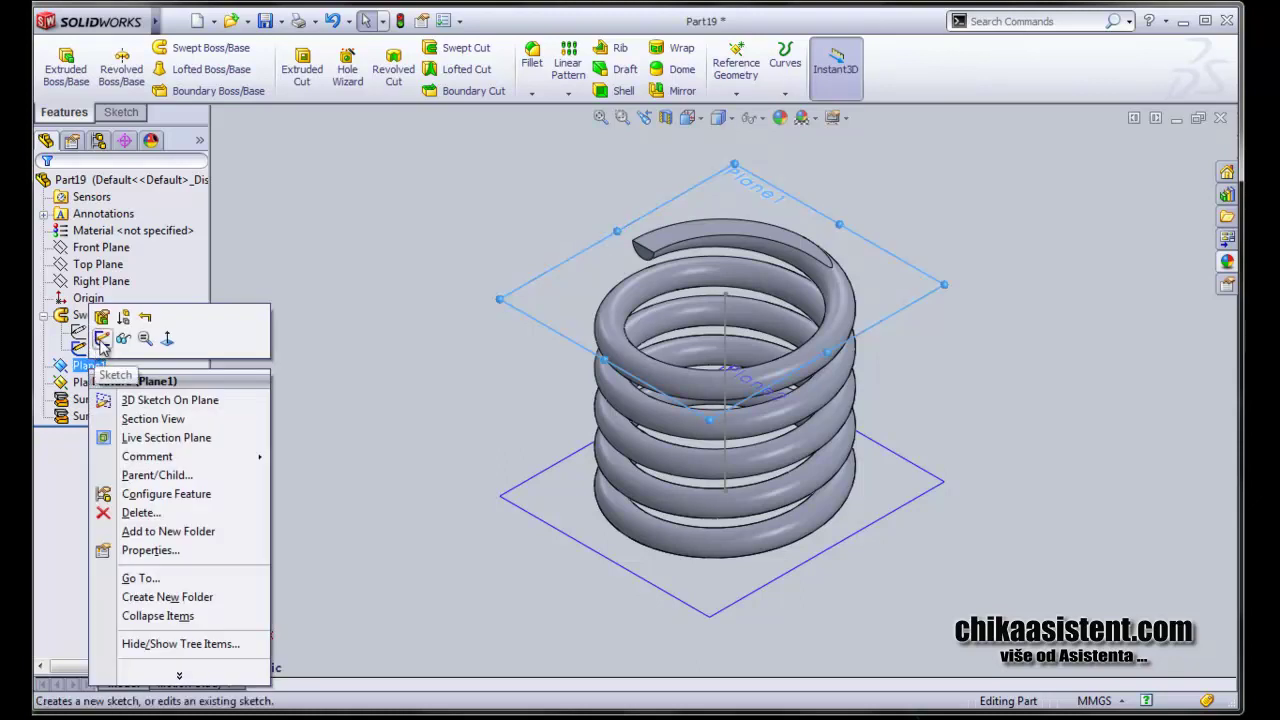
pyautogui.click(123, 342)
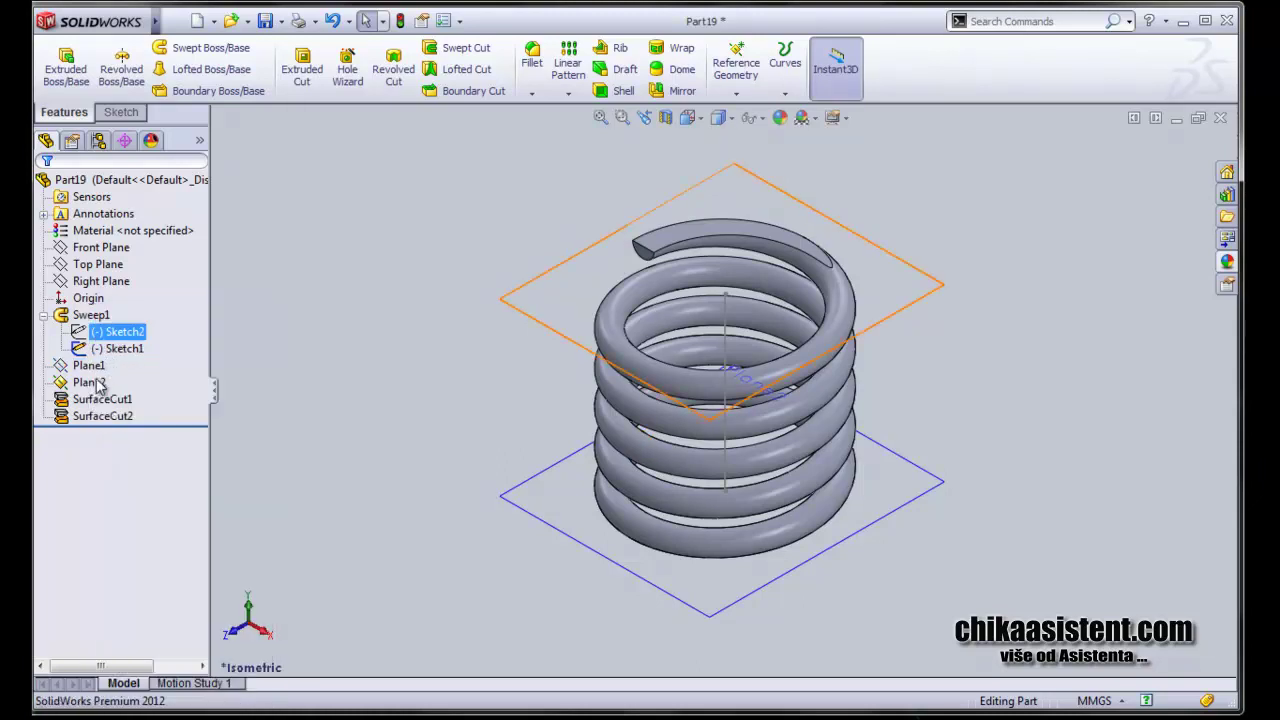
pyautogui.rightClick(118, 365)
pyautogui.click(124, 352)
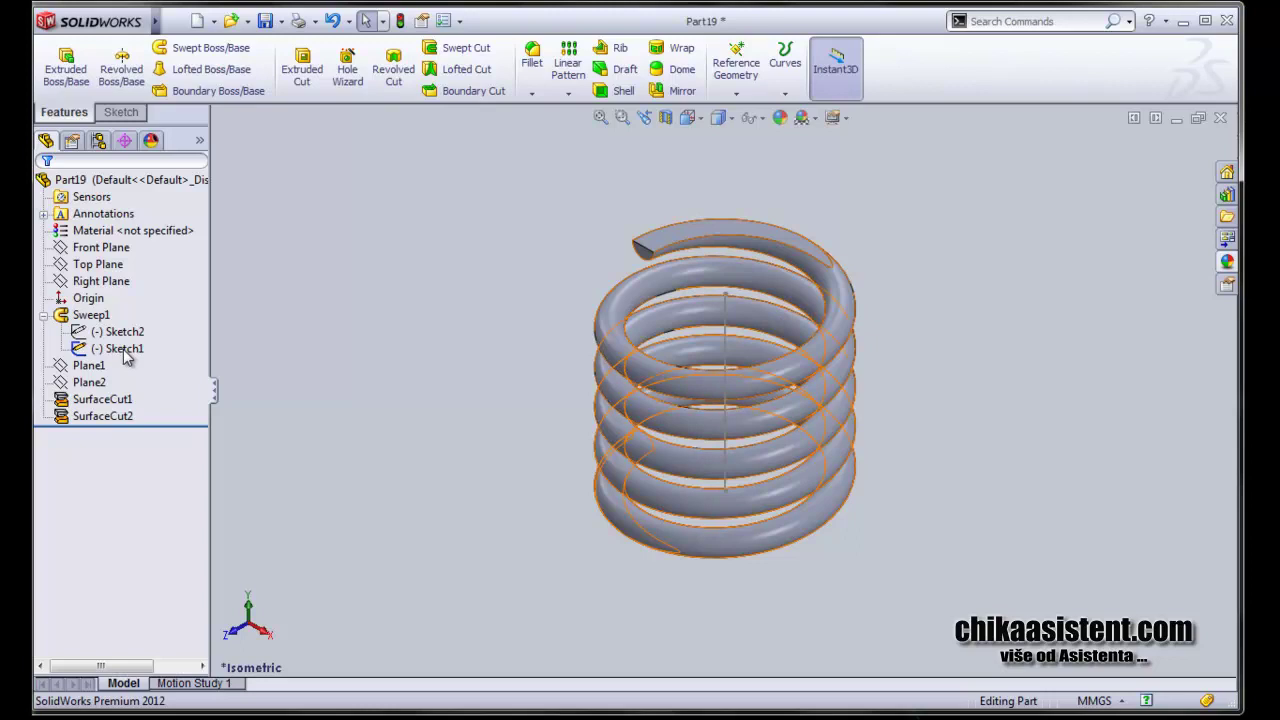
pyautogui.rightClick(125, 355)
pyautogui.click(128, 317)
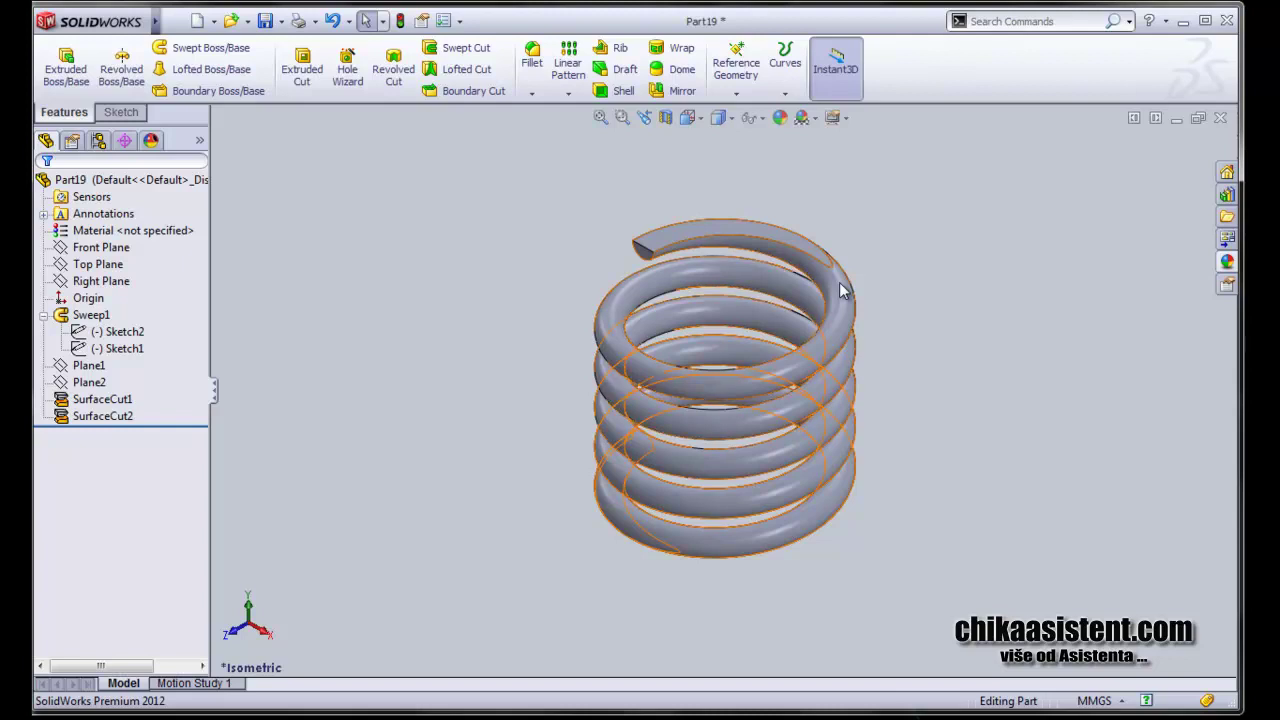
# Open the spring's appearance library and browse to the Metal > Steel group
pyautogui.rightClick(842, 291)
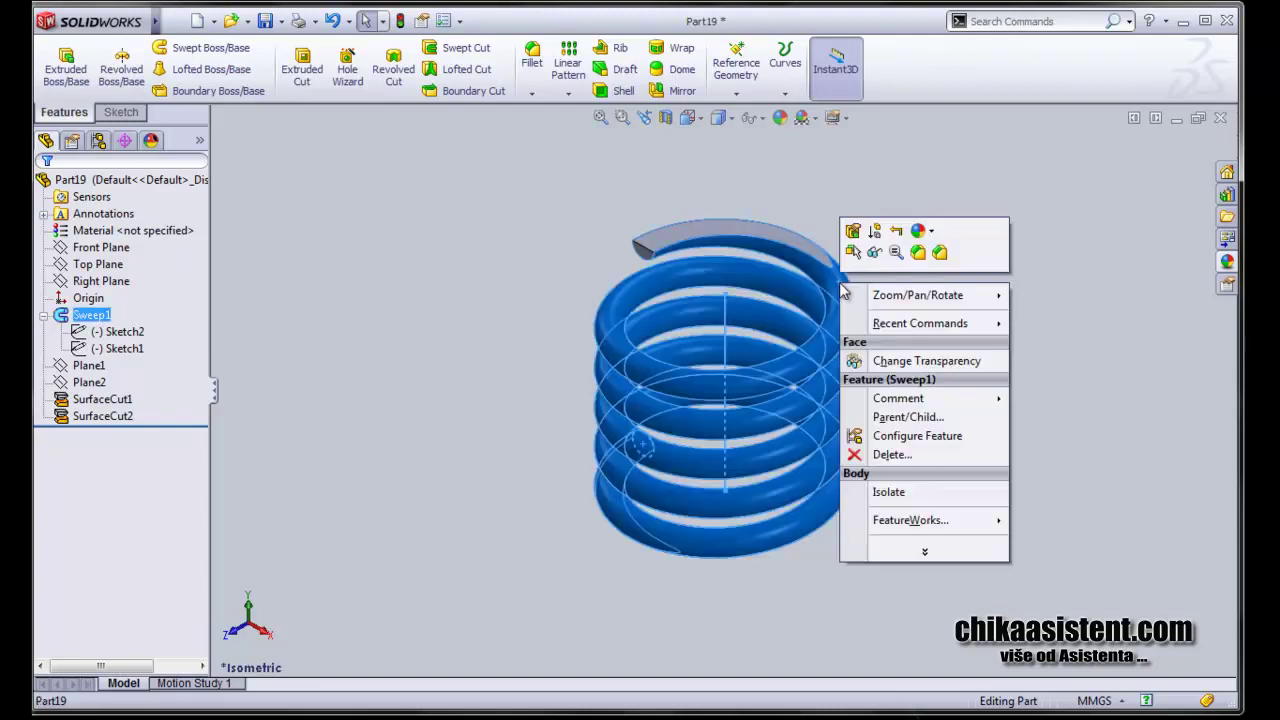
pyautogui.click(920, 231)
pyautogui.click(947, 305)
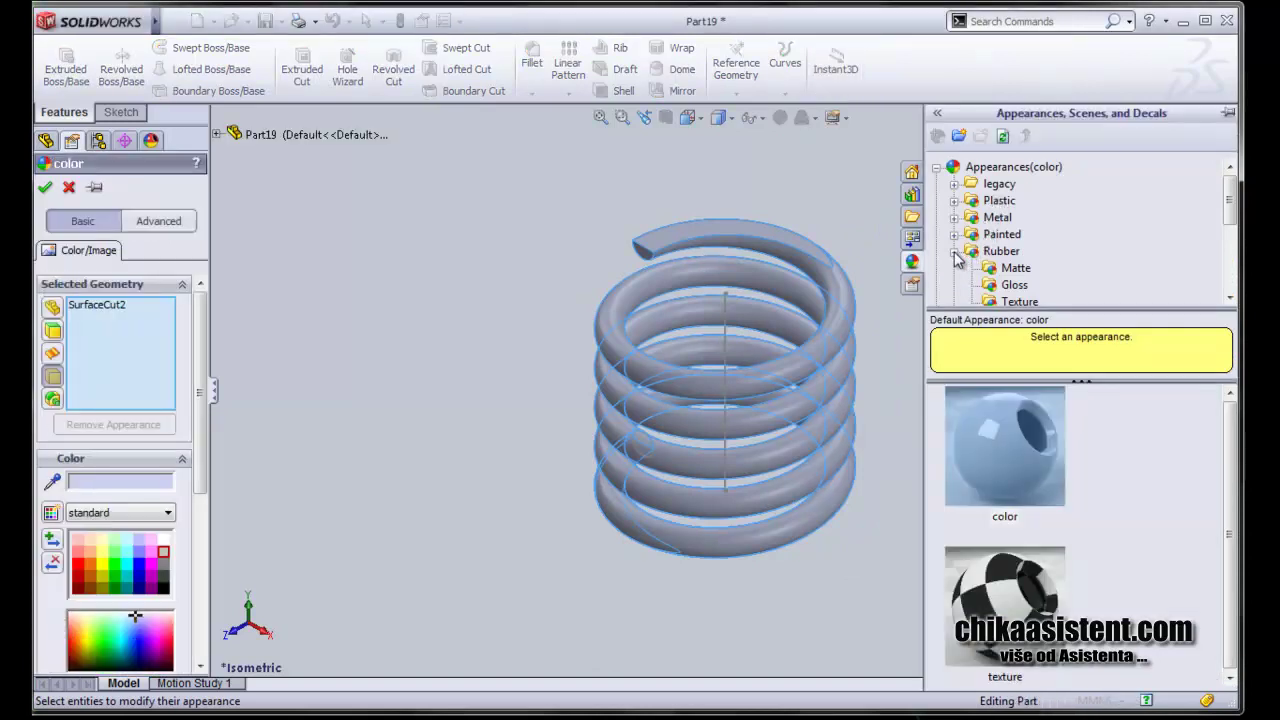
pyautogui.click(954, 251)
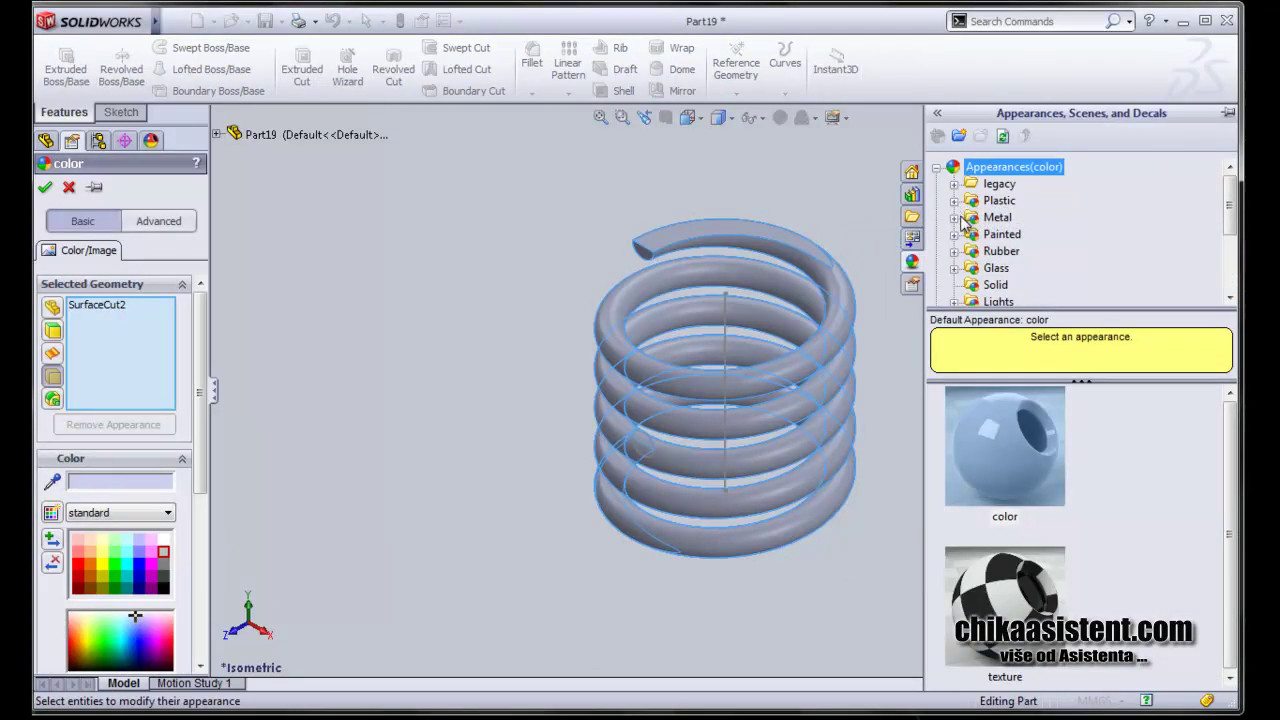
pyautogui.click(995, 217)
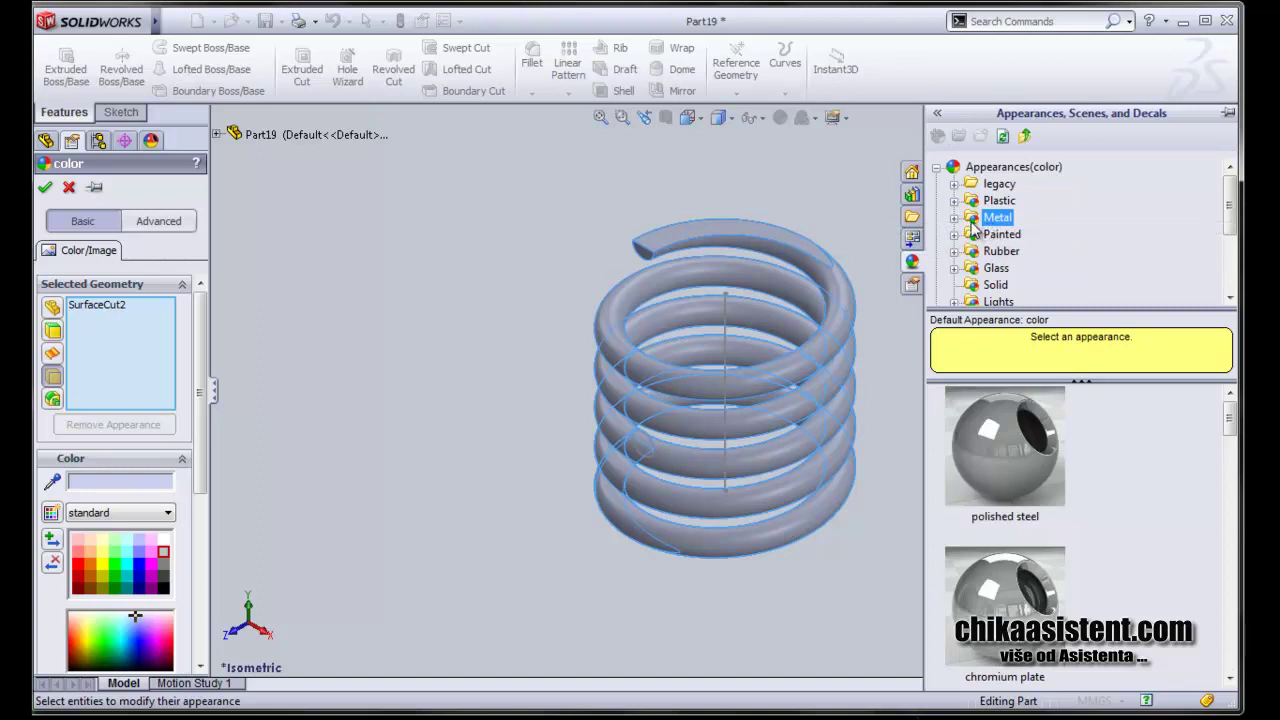
pyautogui.click(954, 217)
pyautogui.click(1012, 183)
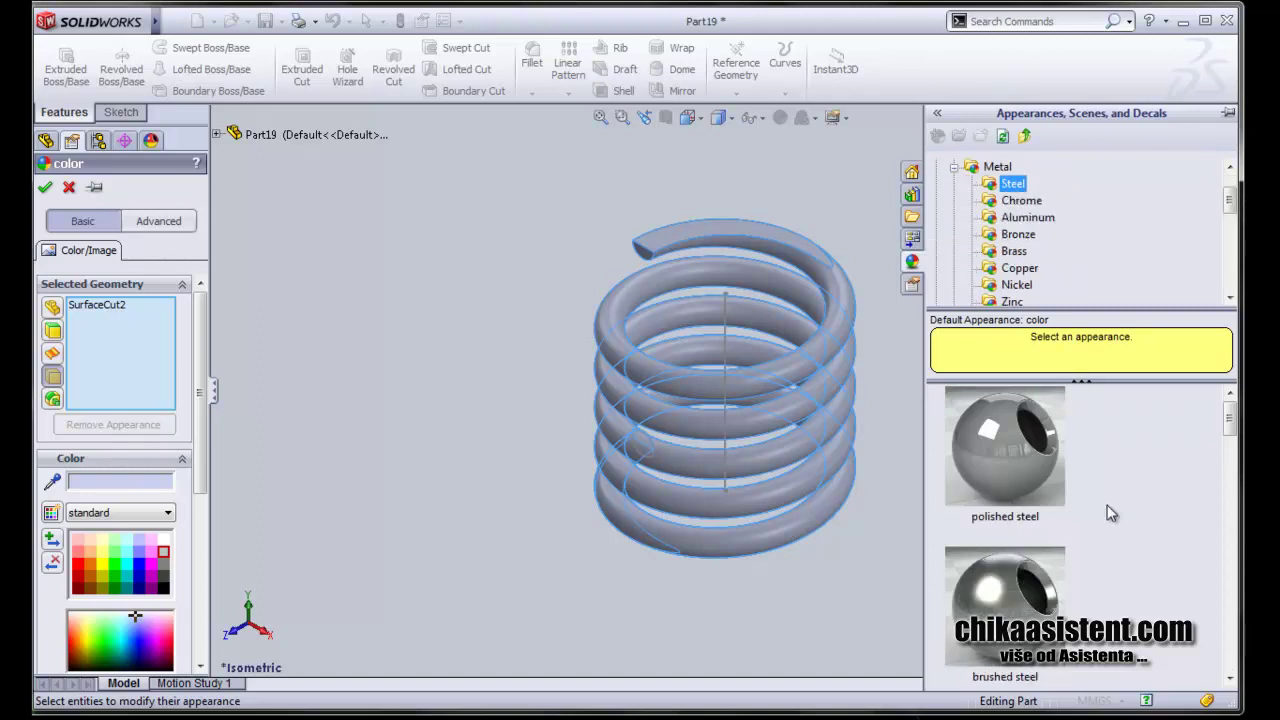
# Apply machined steel to the spring and tint it blue
pyautogui.scroll(-3, 1107, 498)
pyautogui.scroll(-1, 1104, 505)
pyautogui.scroll(-1, 1102, 504)
pyautogui.scroll(-1, 1100, 502)
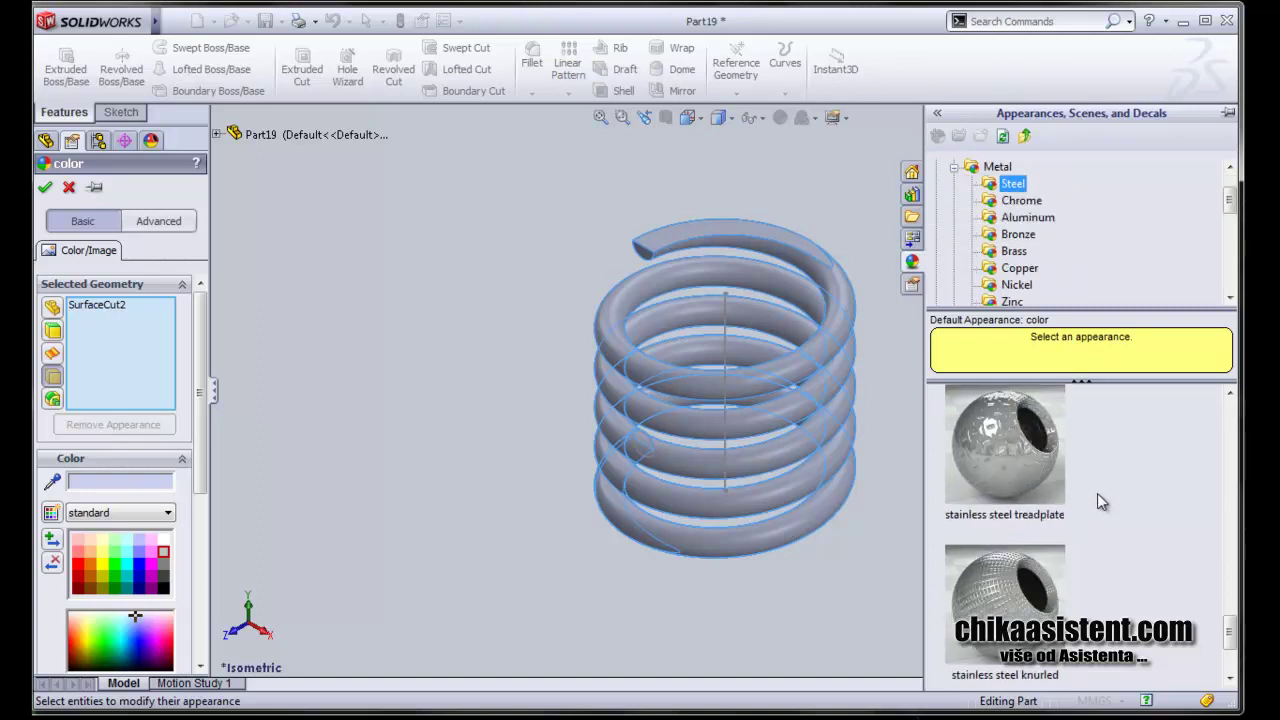
pyautogui.scroll(-1, 1097, 501)
pyautogui.scroll(-1, 1095, 495)
pyautogui.click(1033, 467)
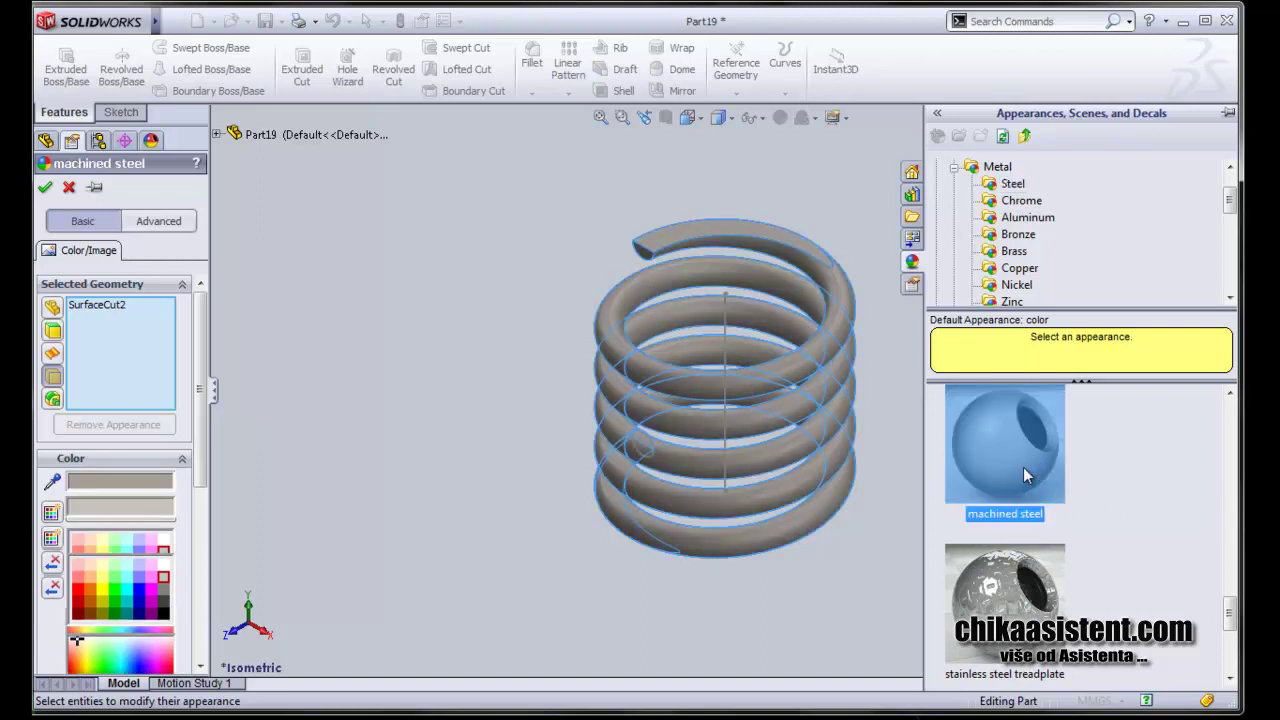
pyautogui.click(139, 598)
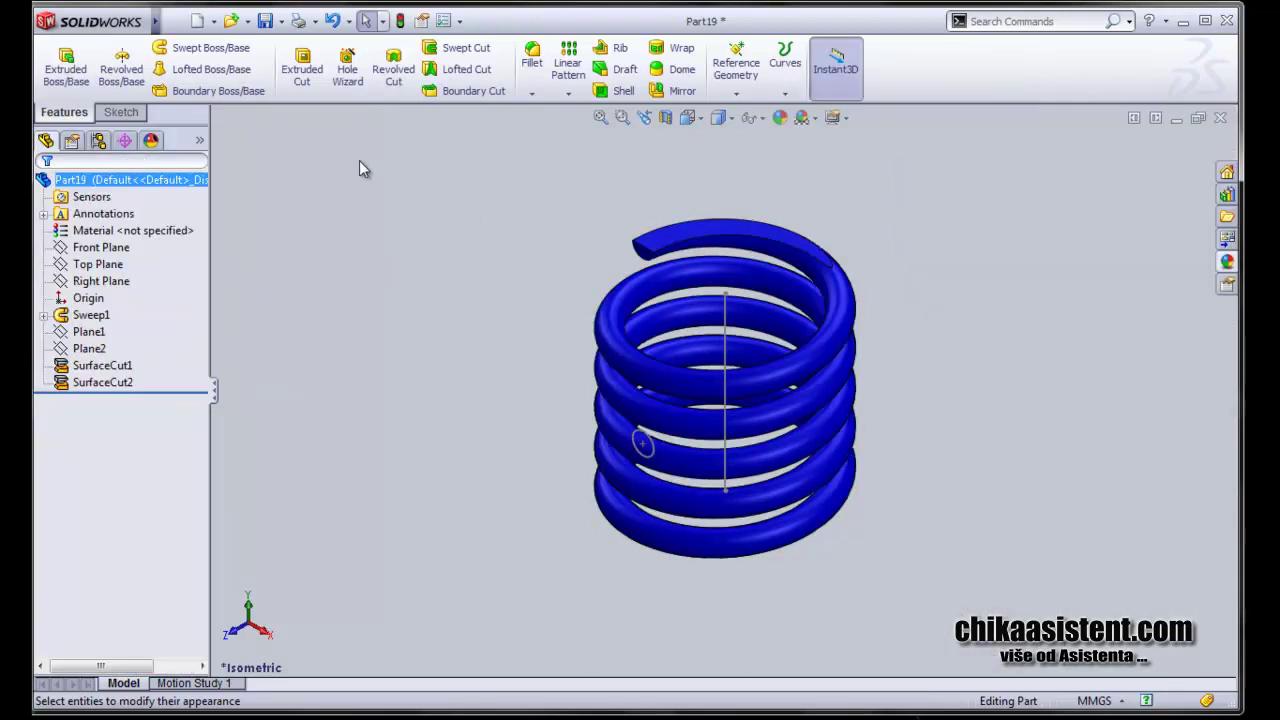
# Save the spring as Pozicija 5 in the Sklop folder and close the part
pyautogui.click(171, 21)
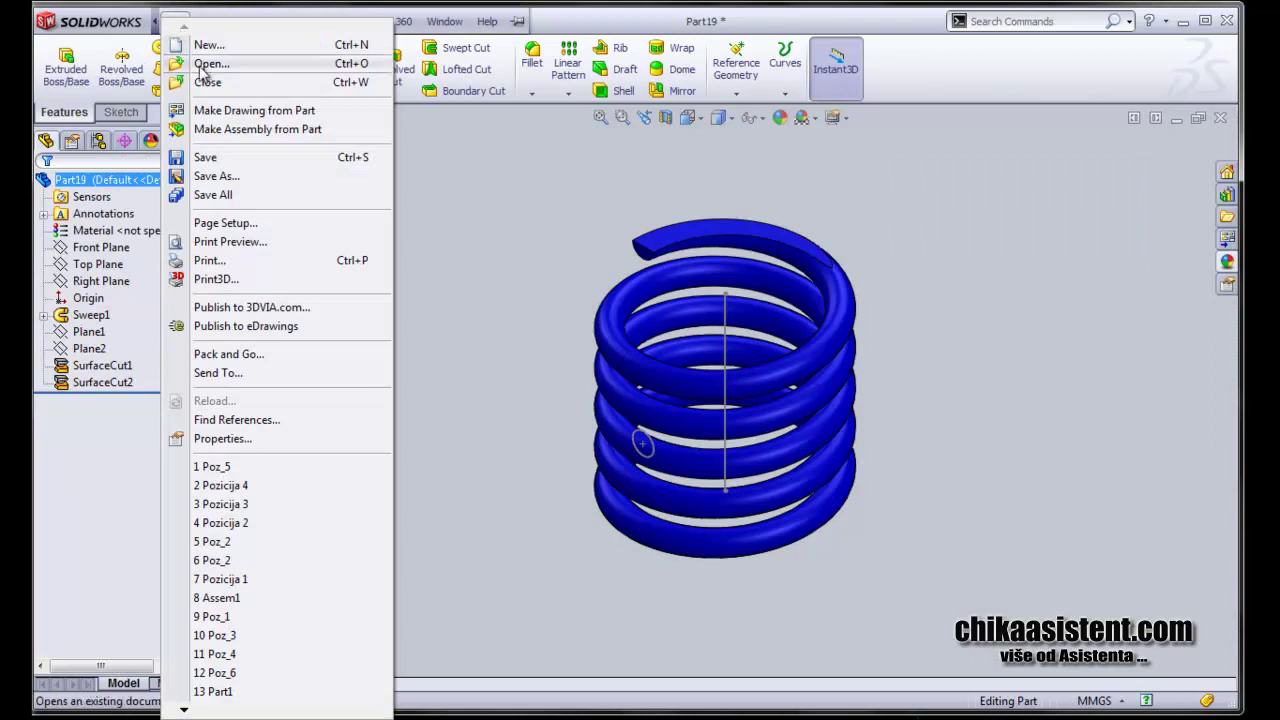
pyautogui.click(232, 176)
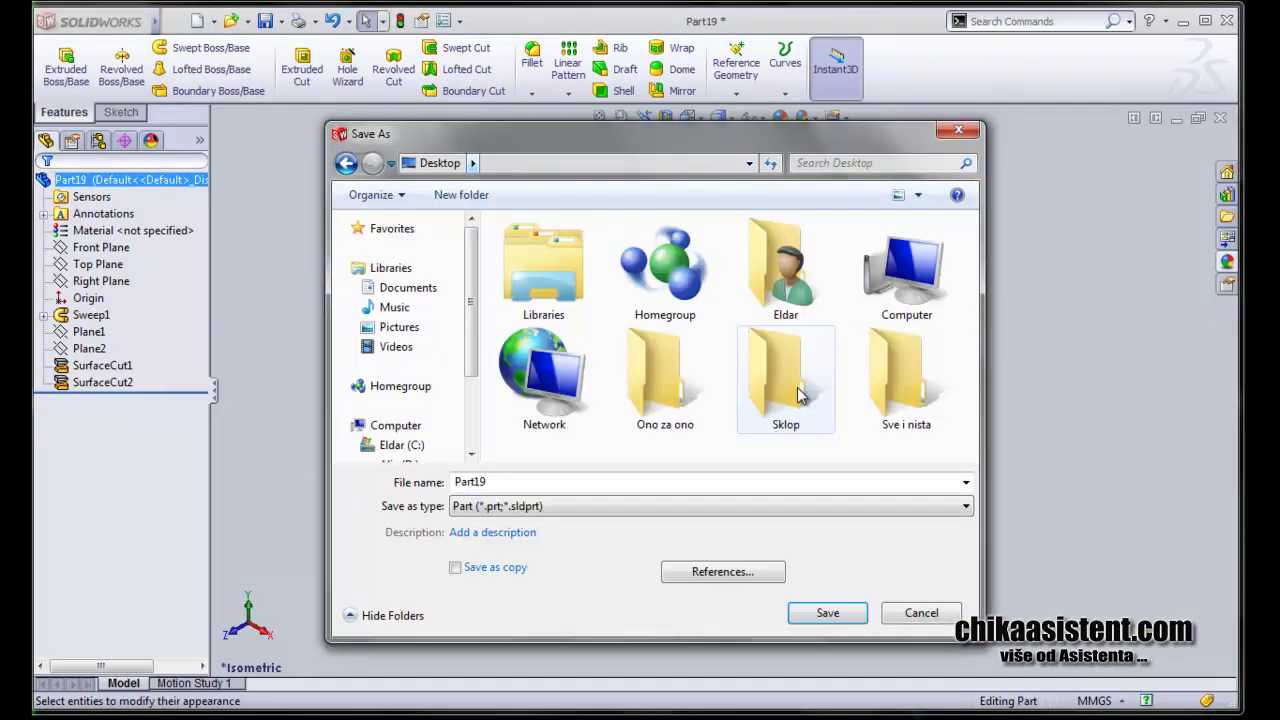
pyautogui.doubleClick(790, 385)
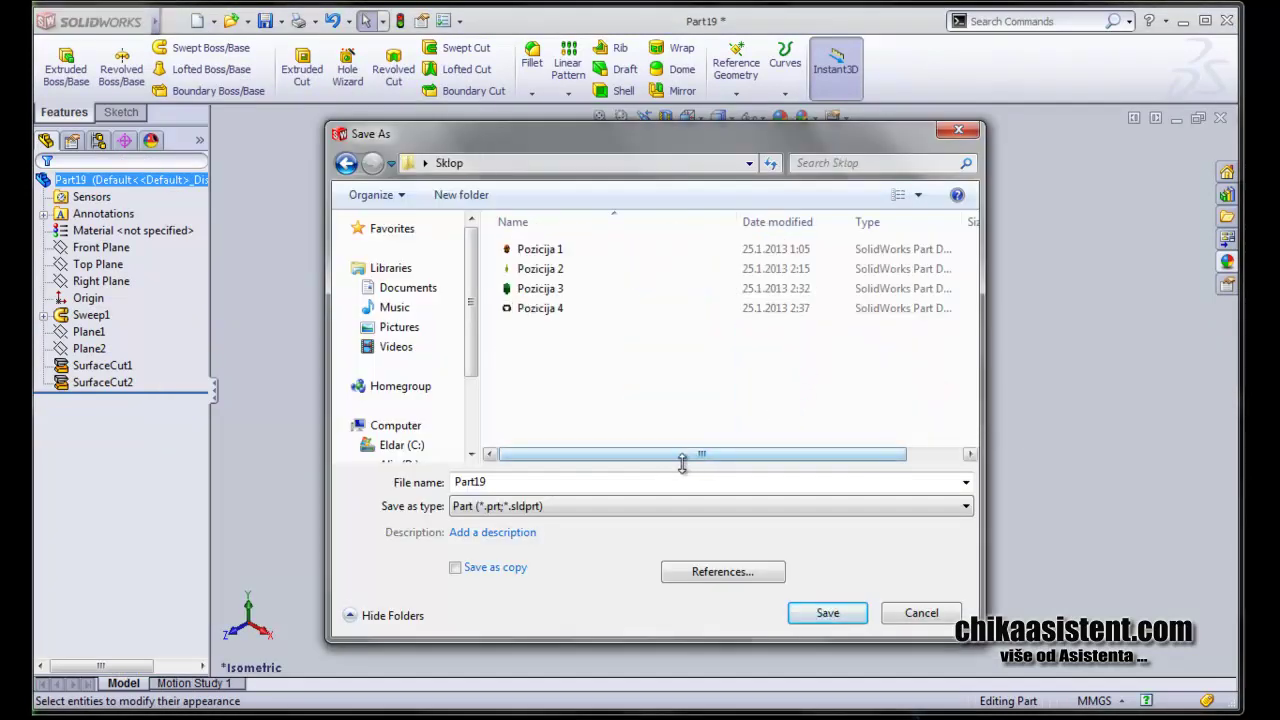
pyautogui.click(557, 312)
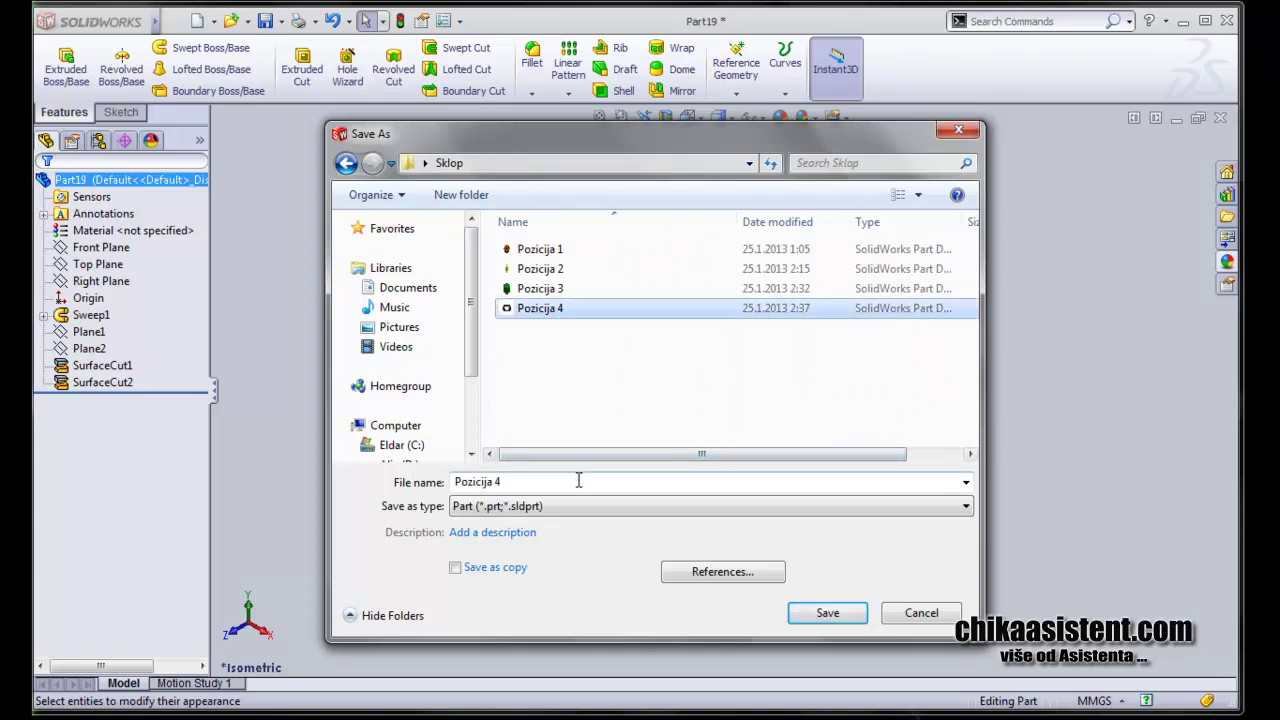
pyautogui.doubleClick(578, 479)
pyautogui.write('5')
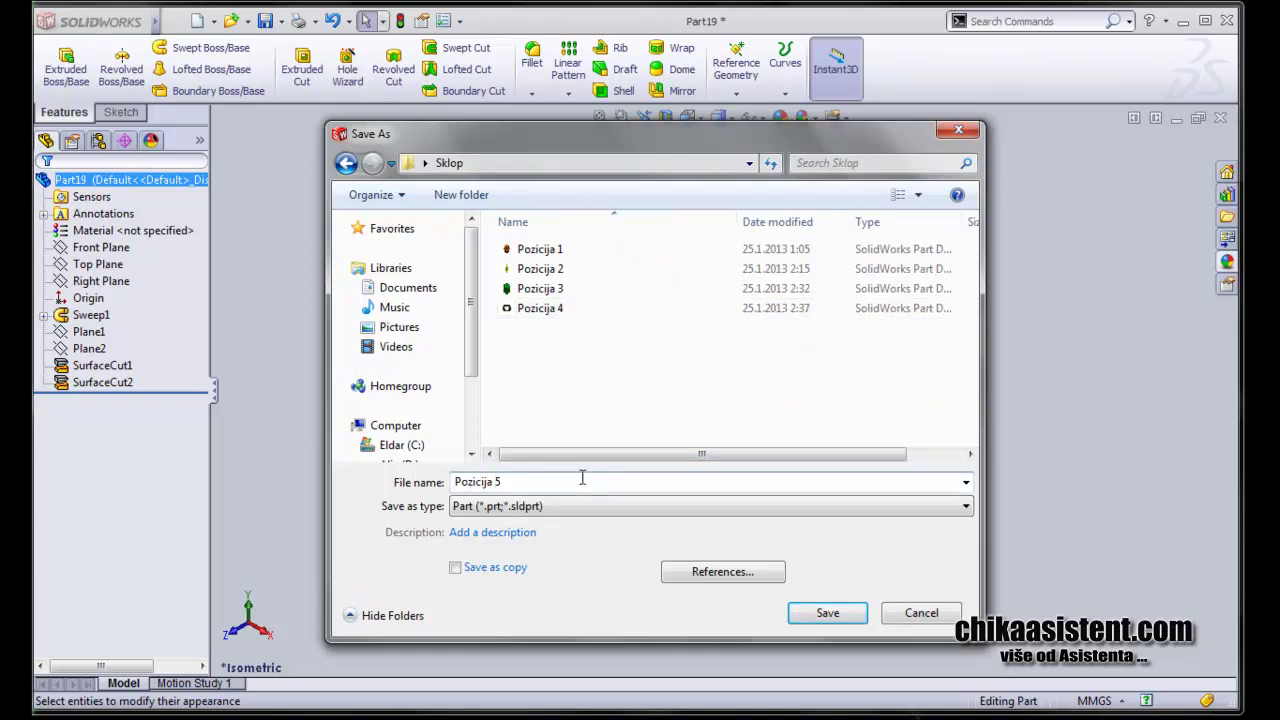
pyautogui.click(822, 613)
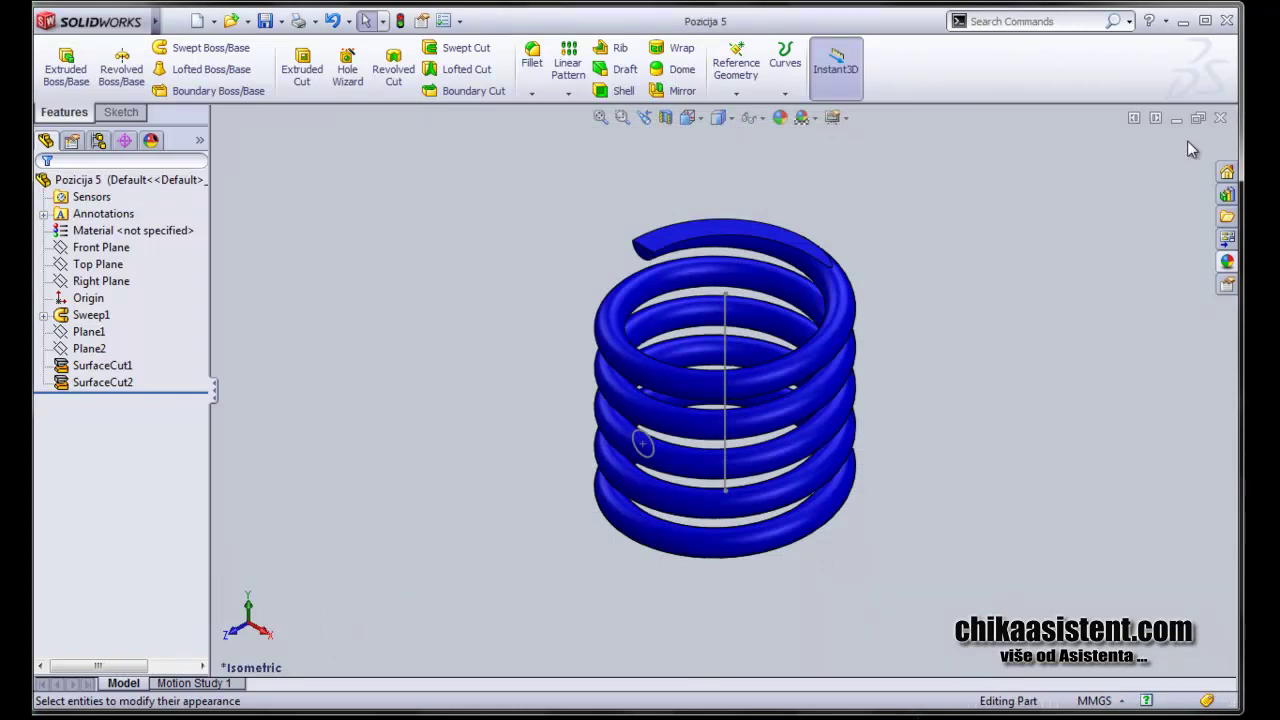
pyautogui.click(1220, 117)
# Exit SolidWorks, view the Poz_6-A4 gasket PDF, then minimise it and restore SolidWorks
pyautogui.click(1183, 21)
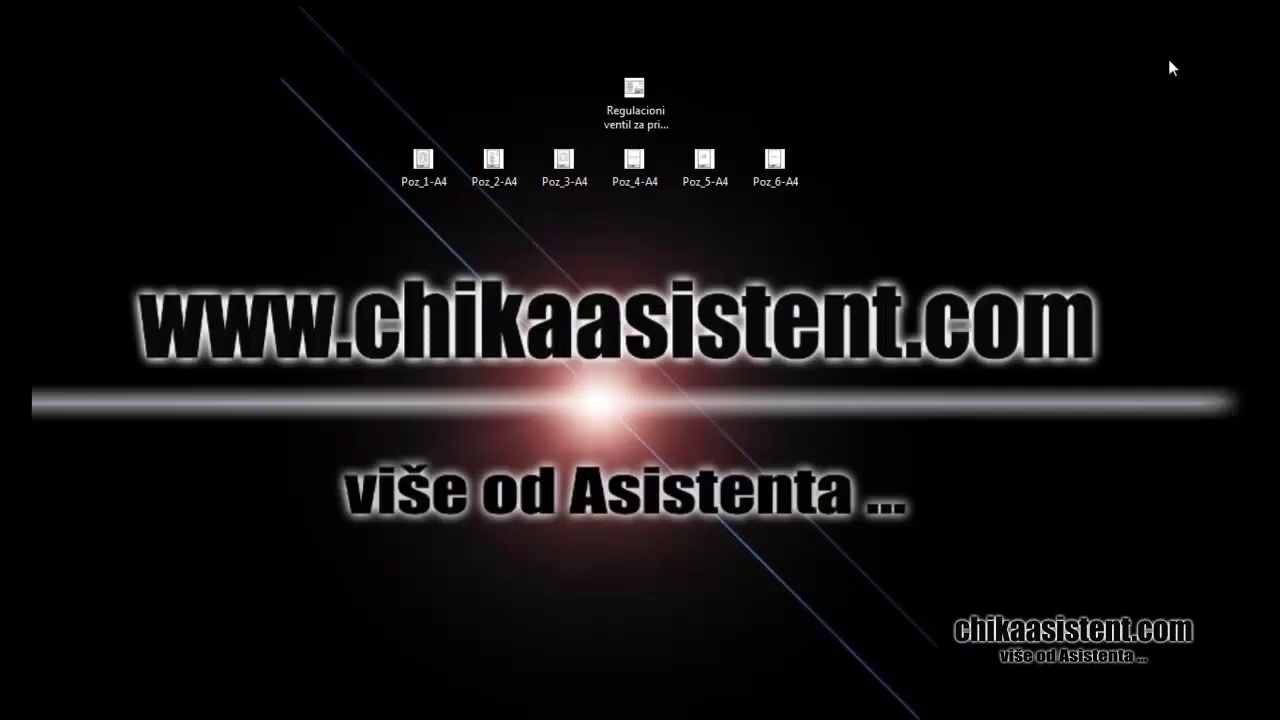
pyautogui.doubleClick(792, 170)
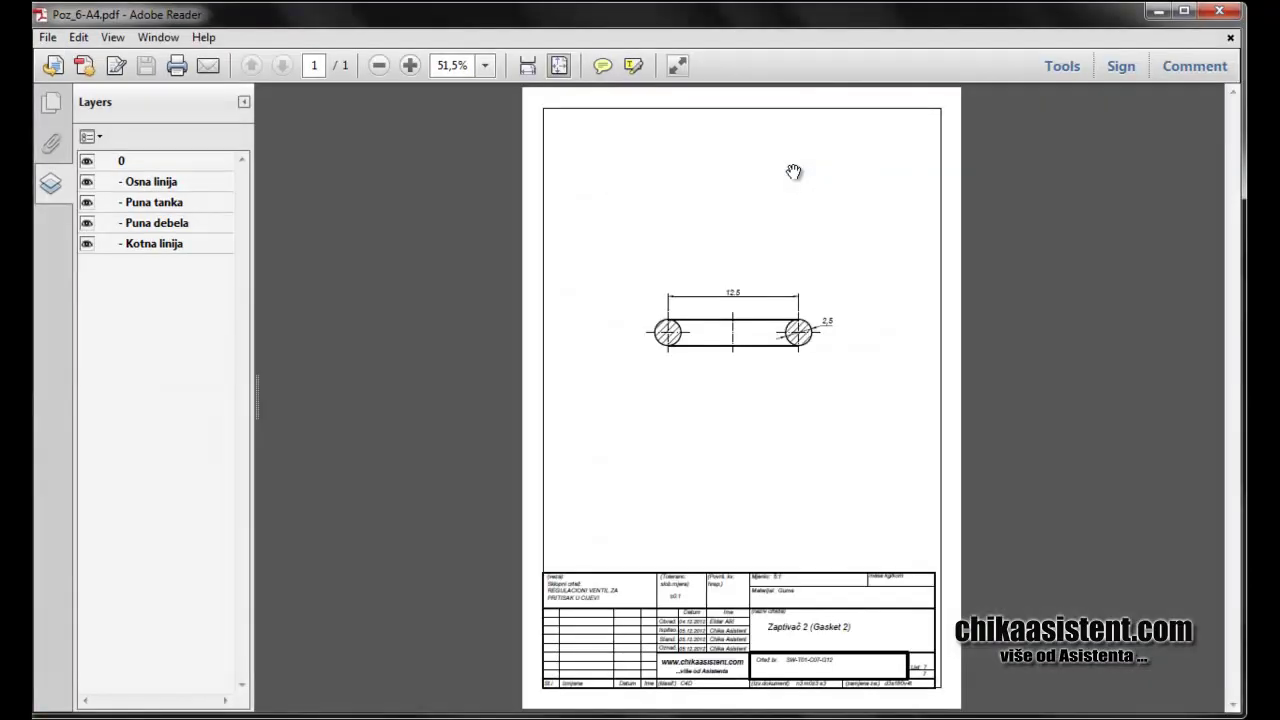
pyautogui.click(1158, 18)
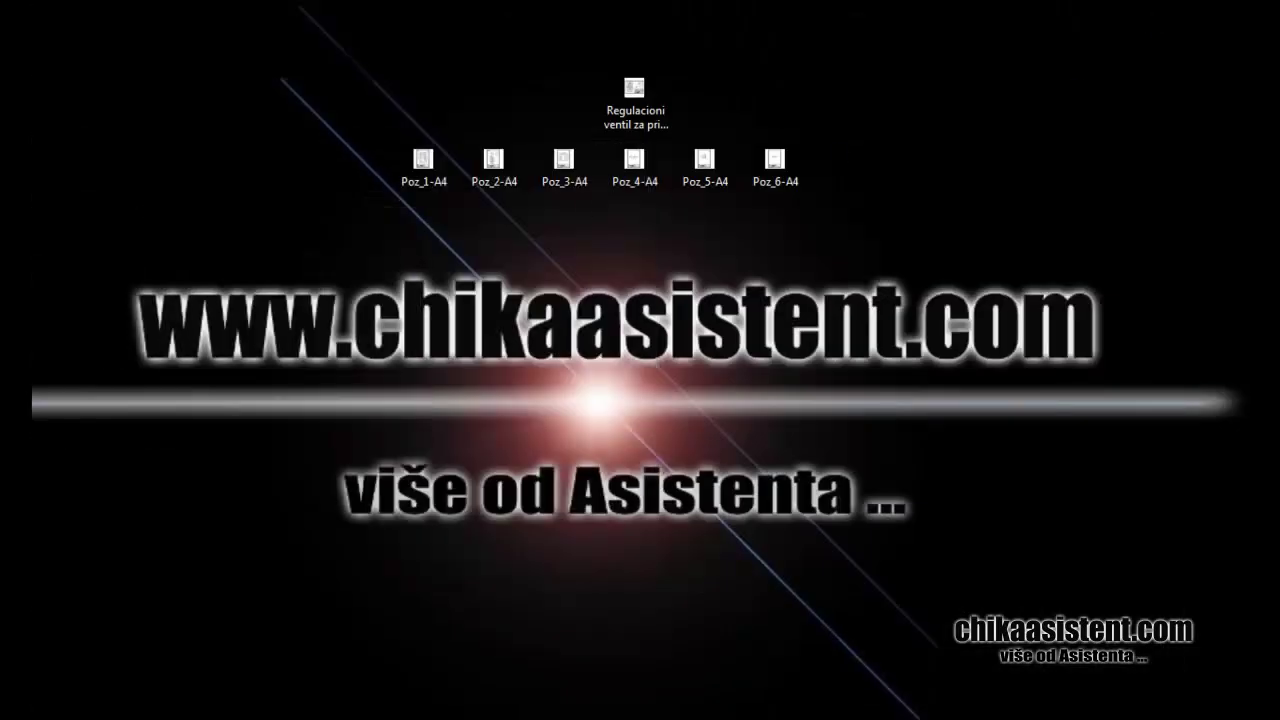
pyautogui.click(145, 215)
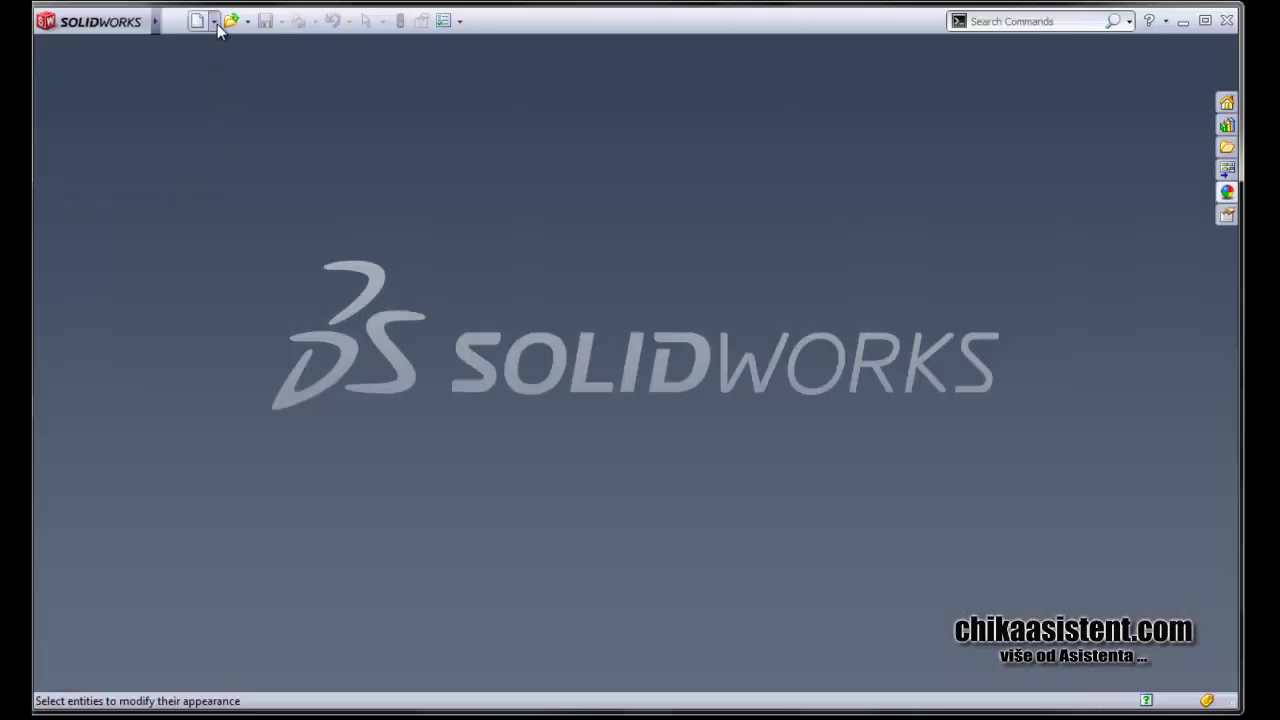
# Create a new part document
pyautogui.click(215, 22)
pyautogui.click(225, 41)
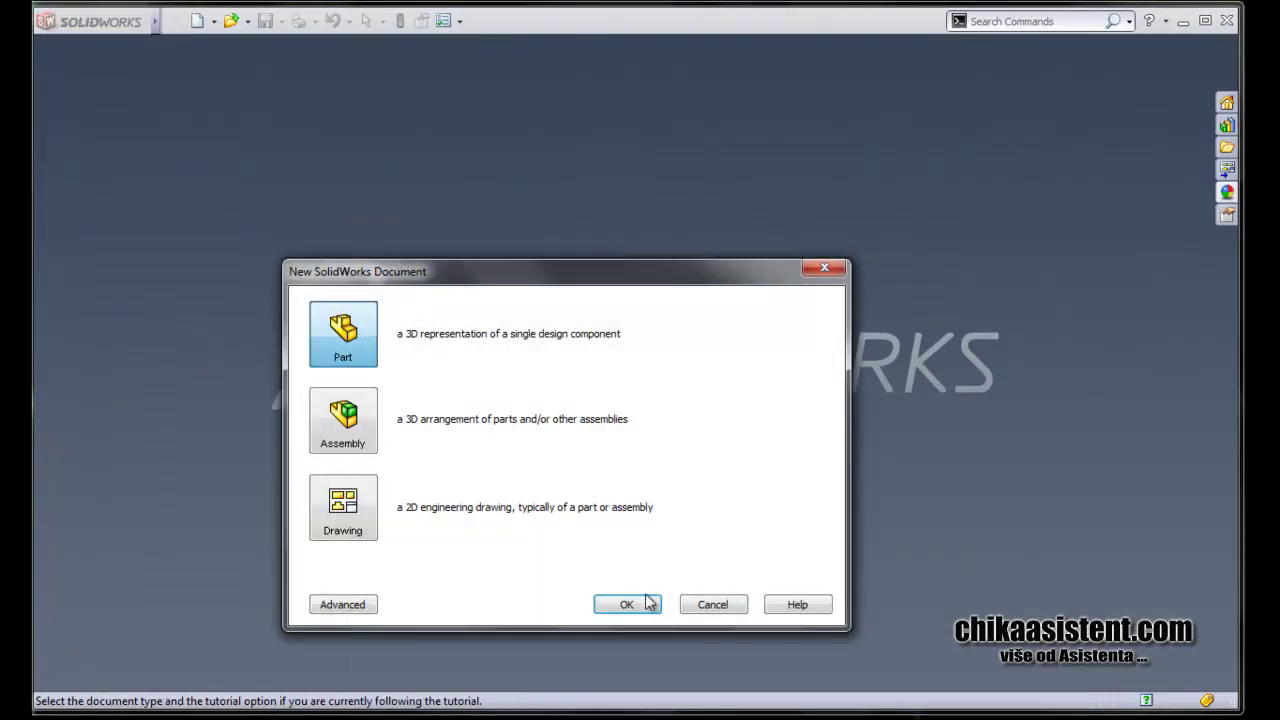
pyautogui.click(640, 604)
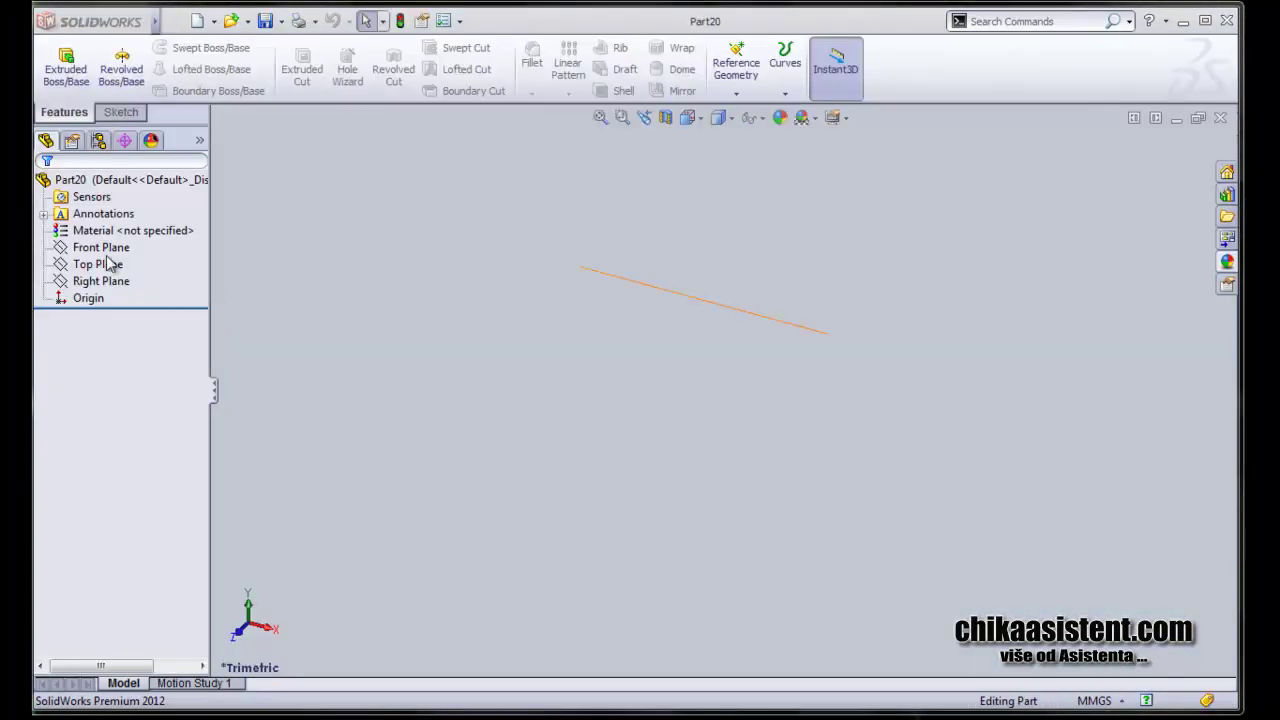
# Sketch a vertical centerline up from the origin on the Front Plane
pyautogui.click(101, 247)
pyautogui.click(150, 230)
pyautogui.click(162, 47)
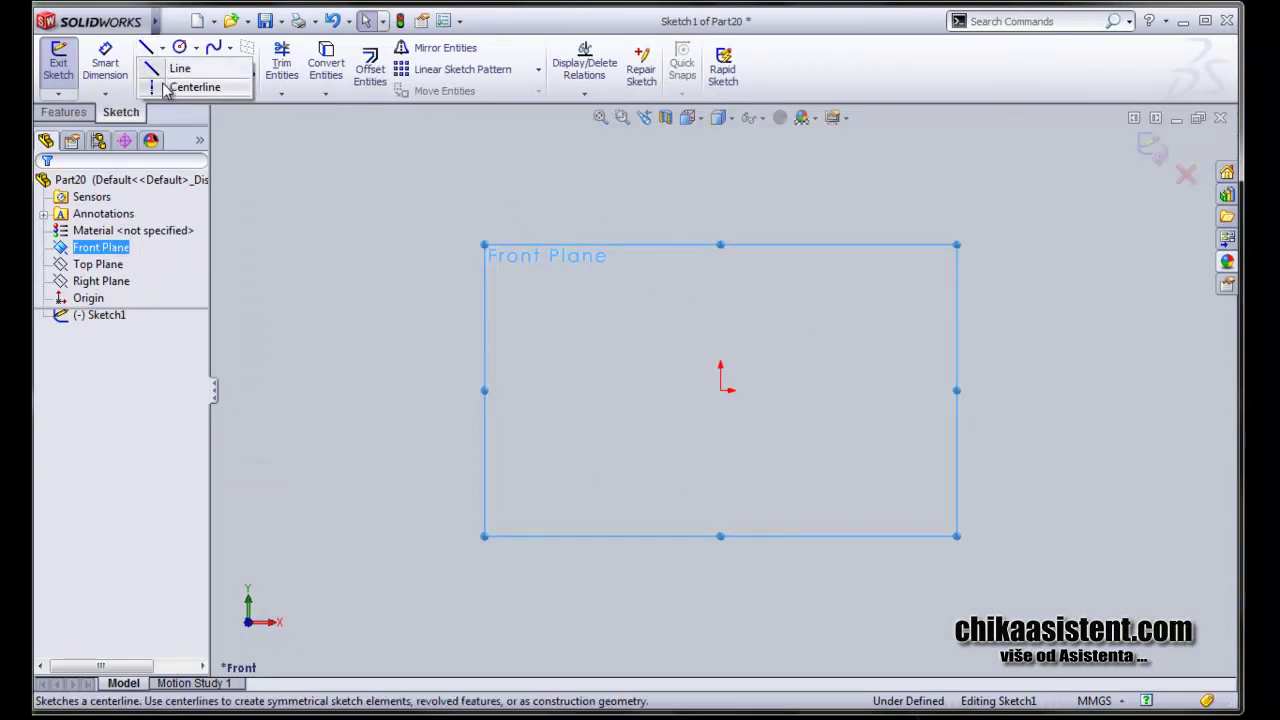
pyautogui.click(194, 87)
pyautogui.click(720, 390)
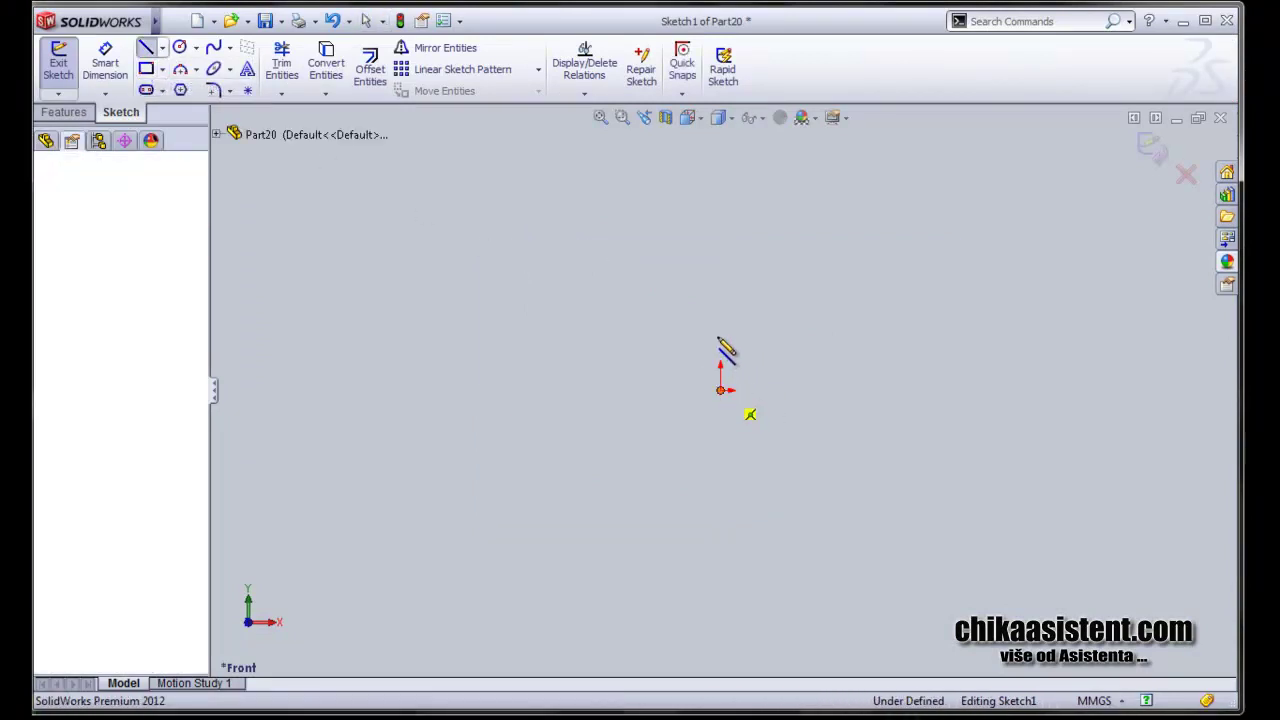
pyautogui.click(720, 318)
pyautogui.press('Escape')
pyautogui.press('f')
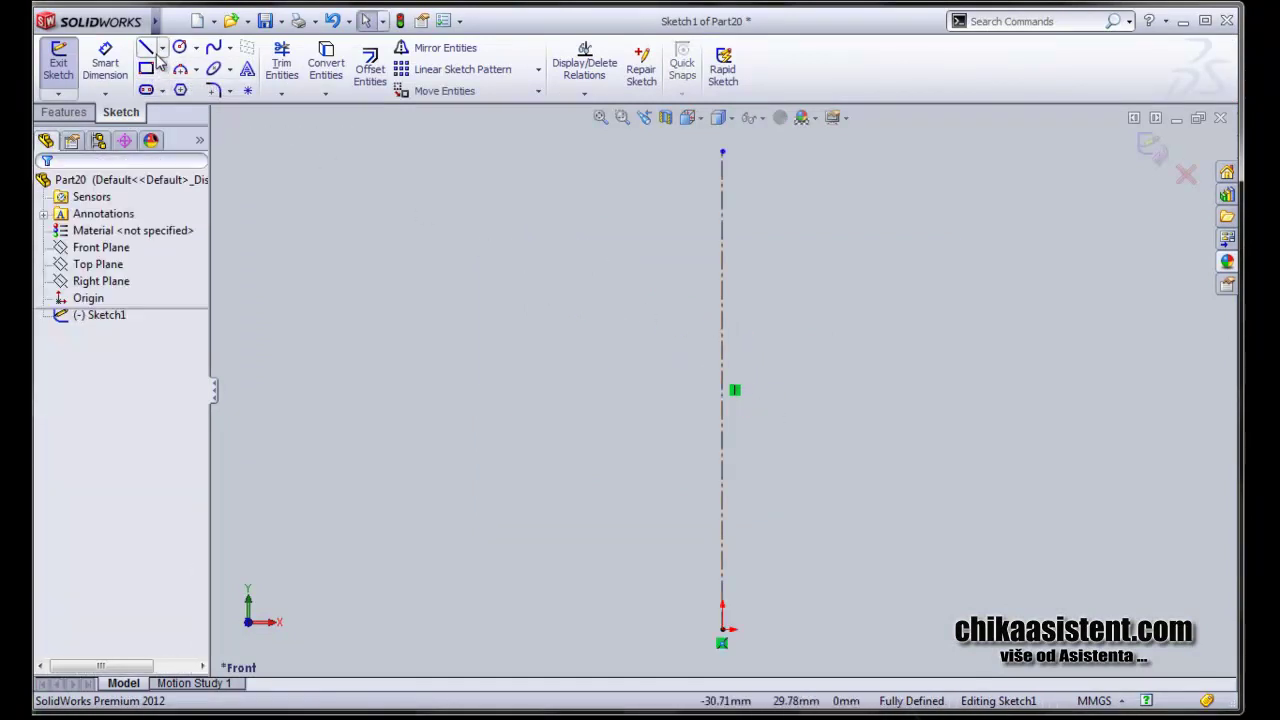
# Add a Ø2.5 circle right of the axis, dimensioned 6.25 mm from the centerline
pyautogui.click(152, 49)
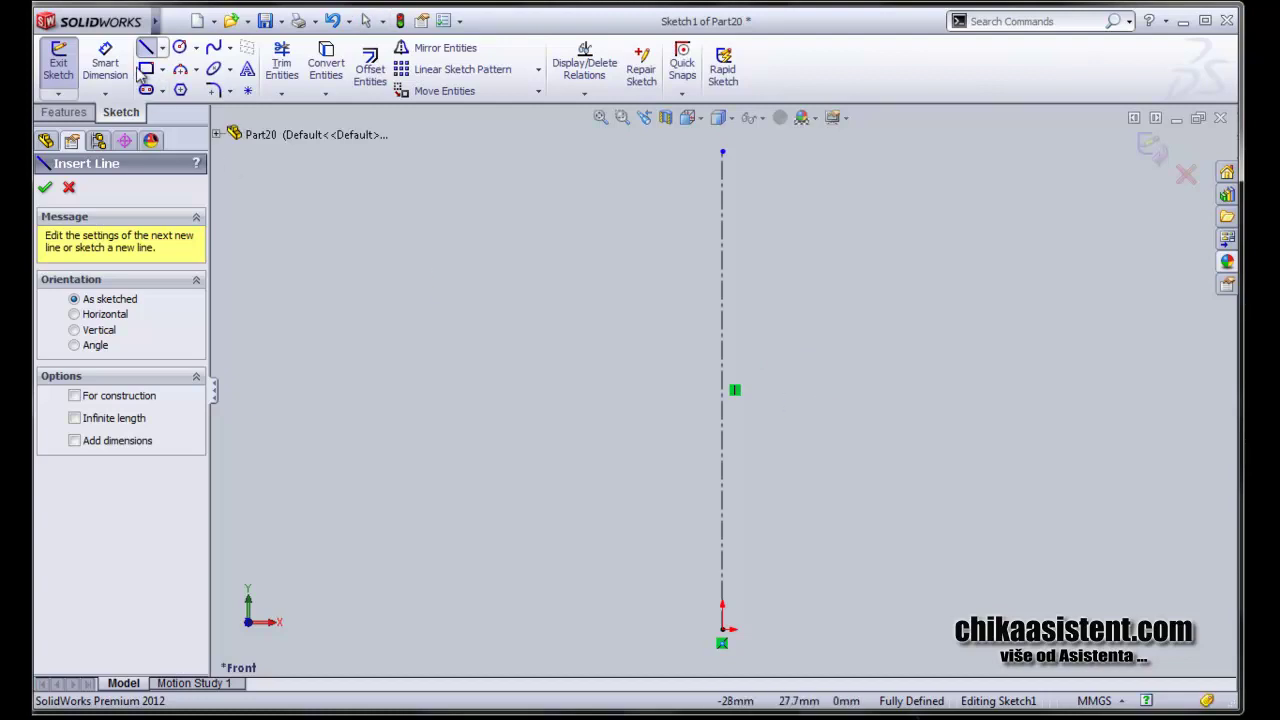
pyautogui.click(179, 48)
pyautogui.click(830, 443)
pyautogui.write('2.5')
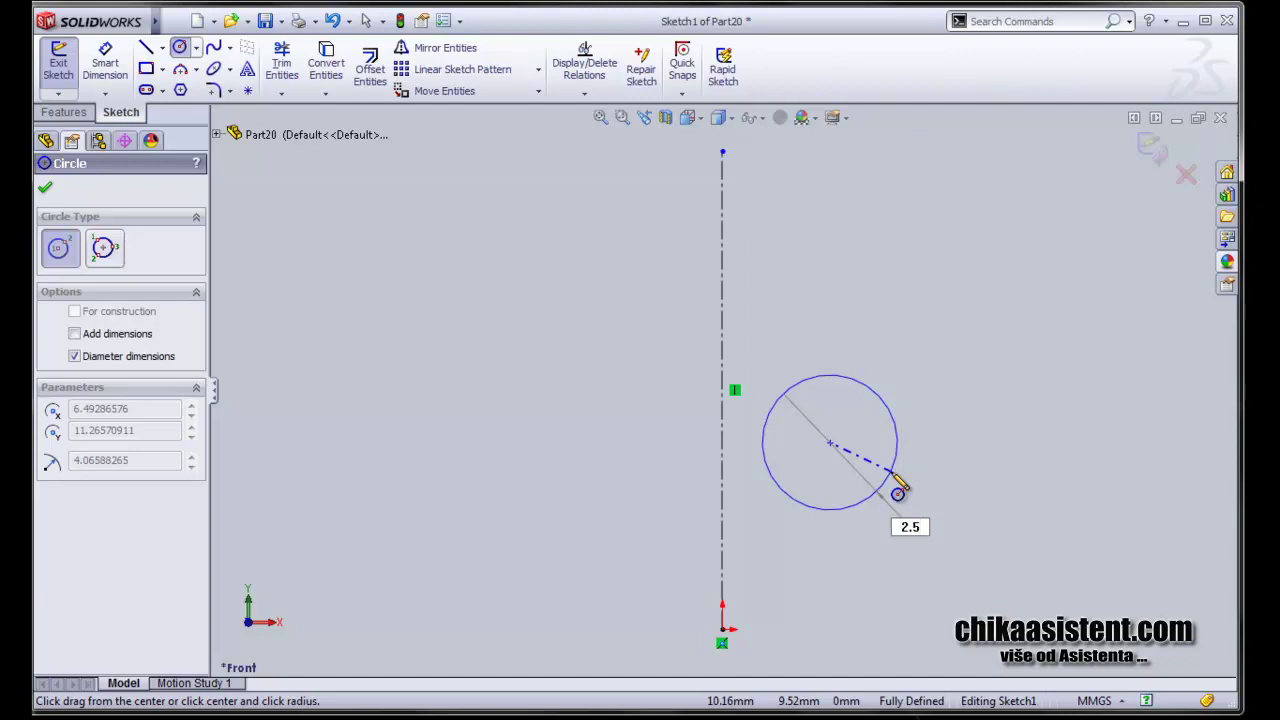
pyautogui.press('Return')
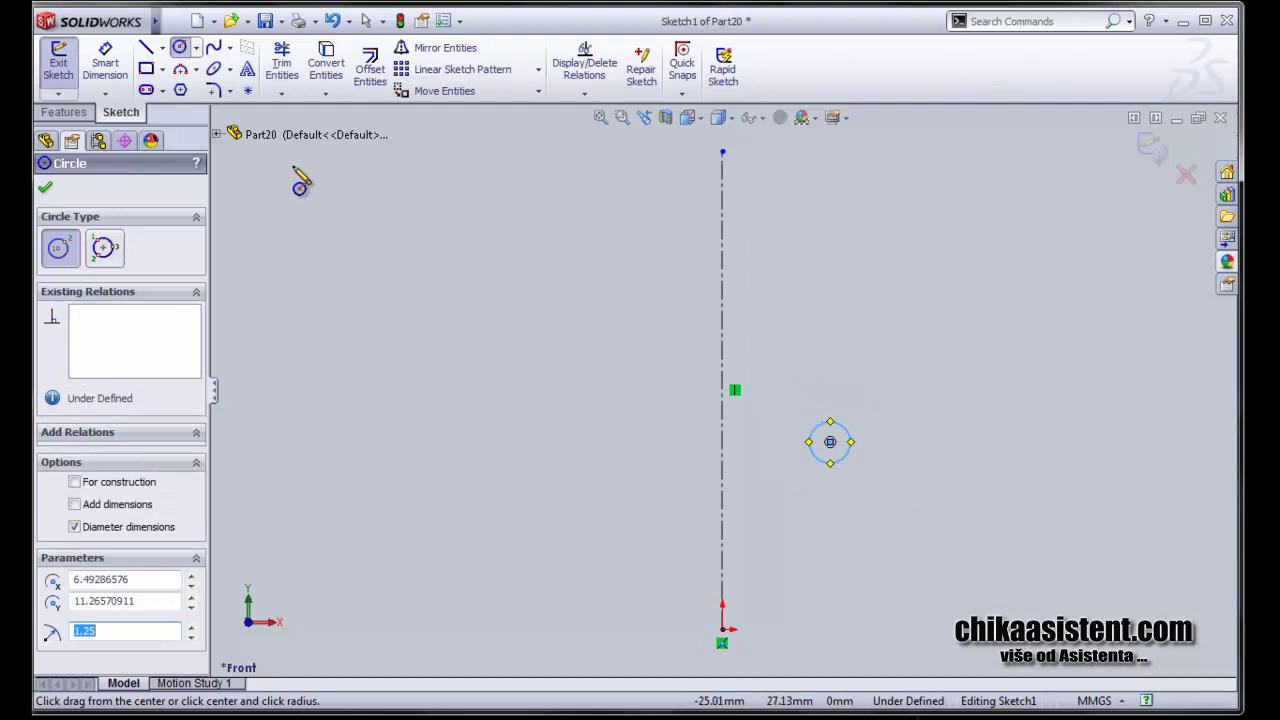
pyautogui.click(105, 62)
pyautogui.click(830, 442)
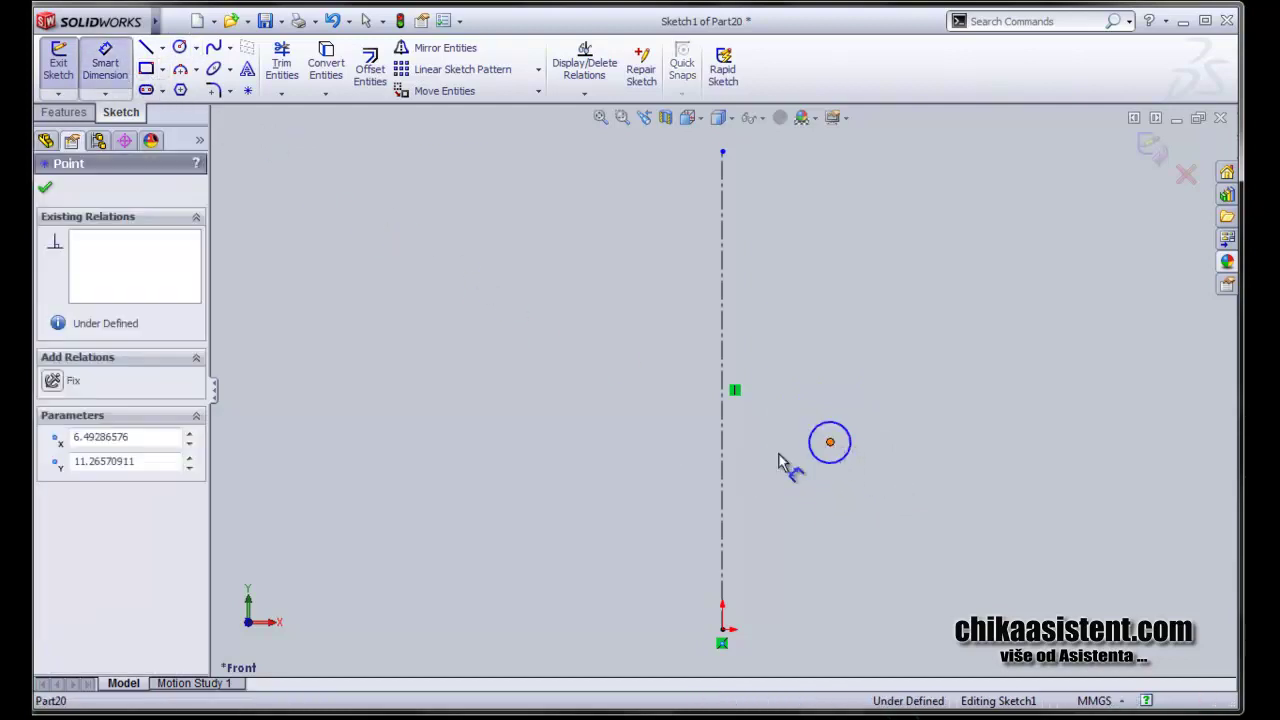
pyautogui.click(724, 459)
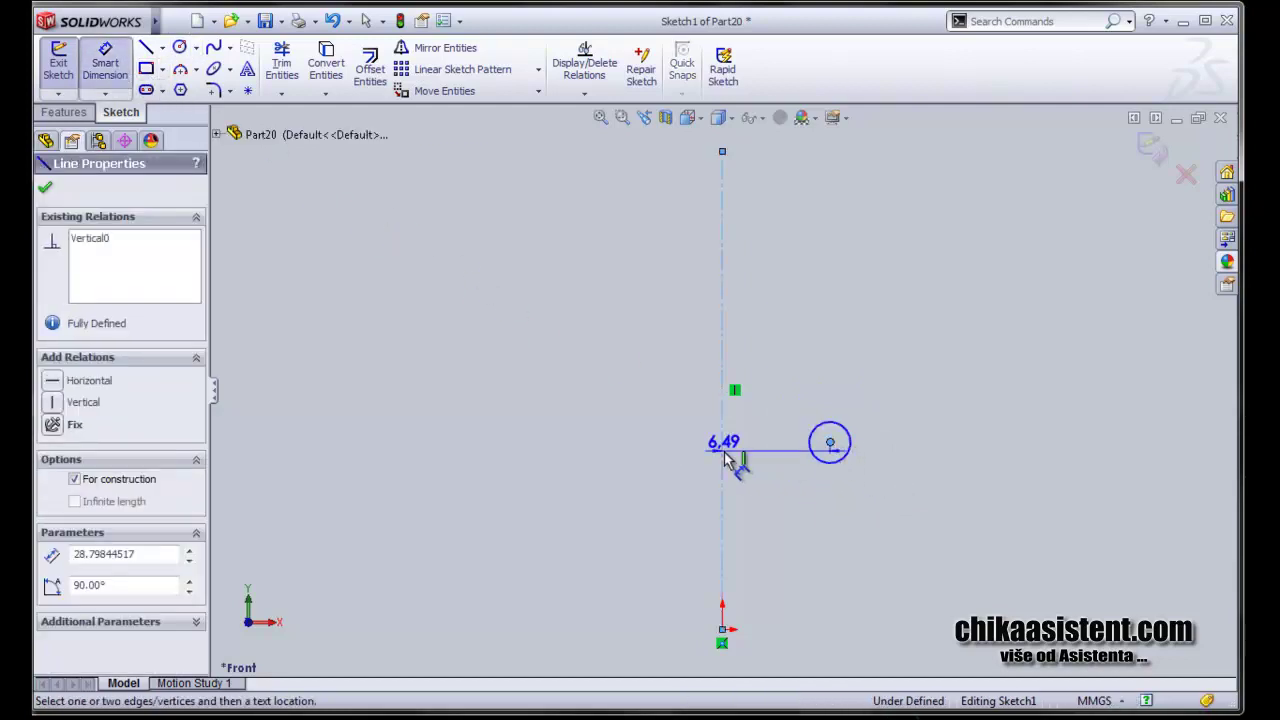
pyautogui.click(783, 510)
pyautogui.write('6.25')
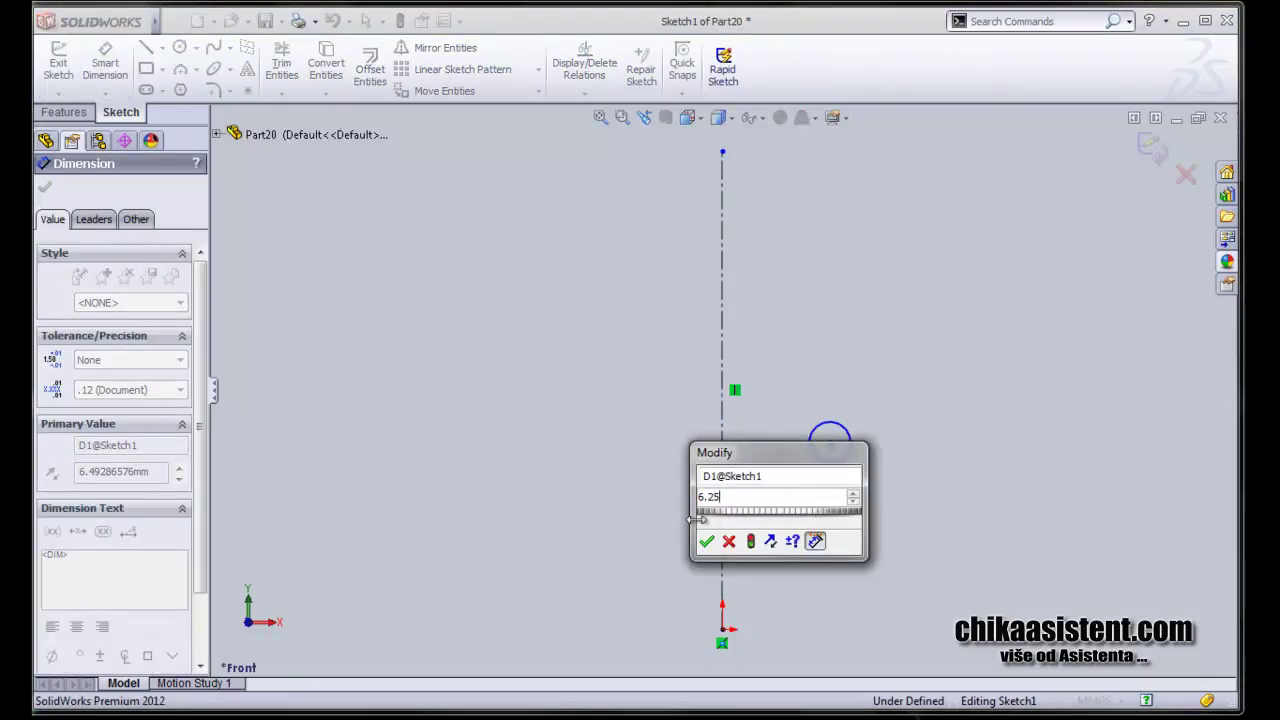
pyautogui.click(707, 541)
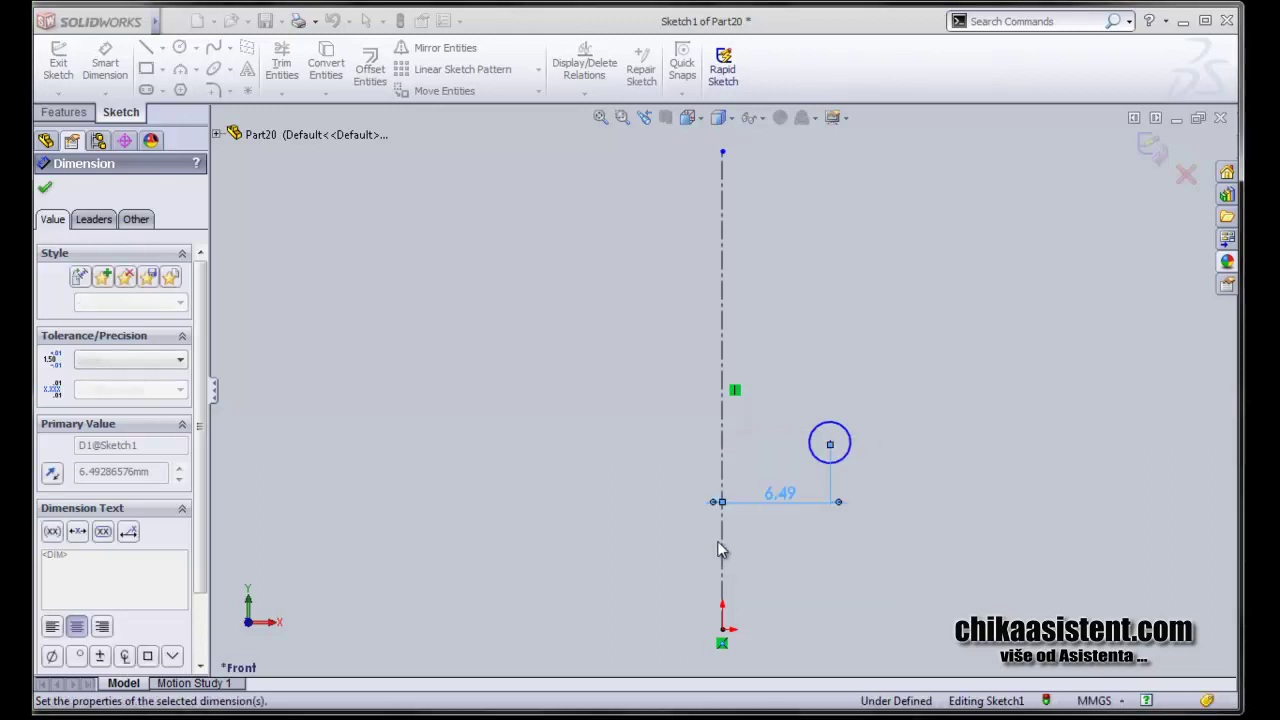
# Revolve the circle 360° about the centerline into a ring
pyautogui.click(1150, 148)
pyautogui.click(1150, 150)
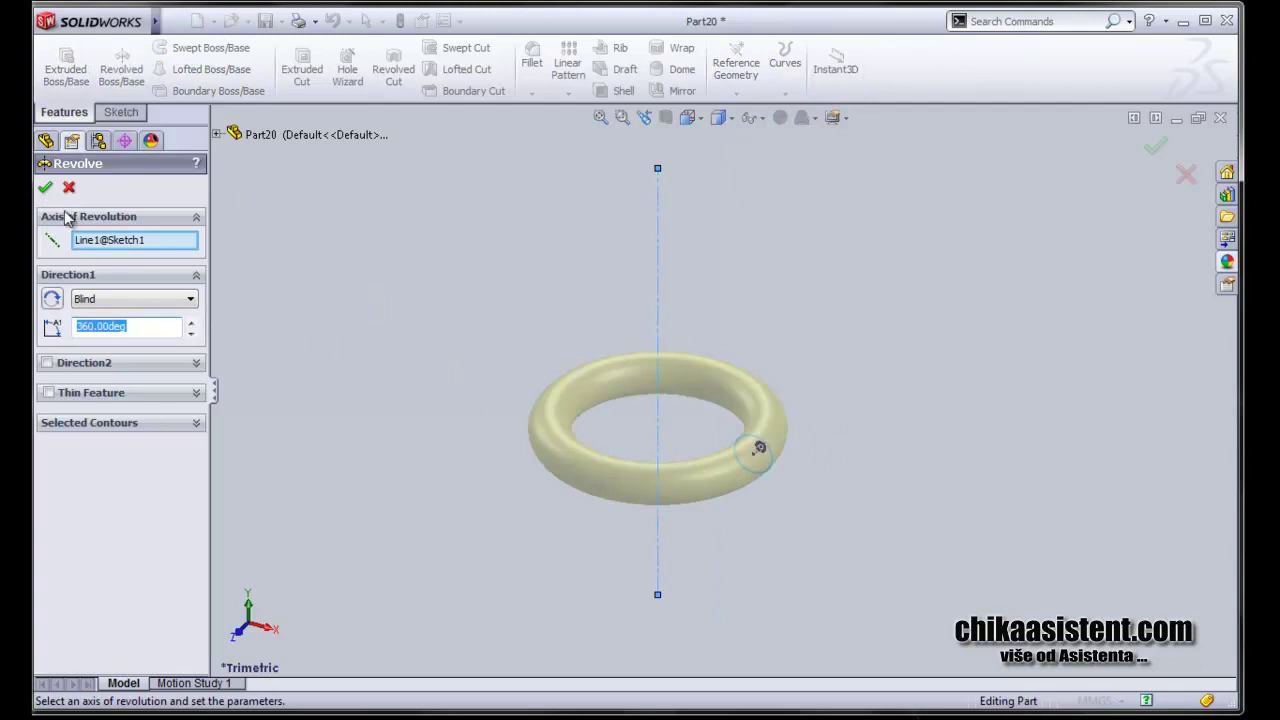
pyautogui.click(45, 187)
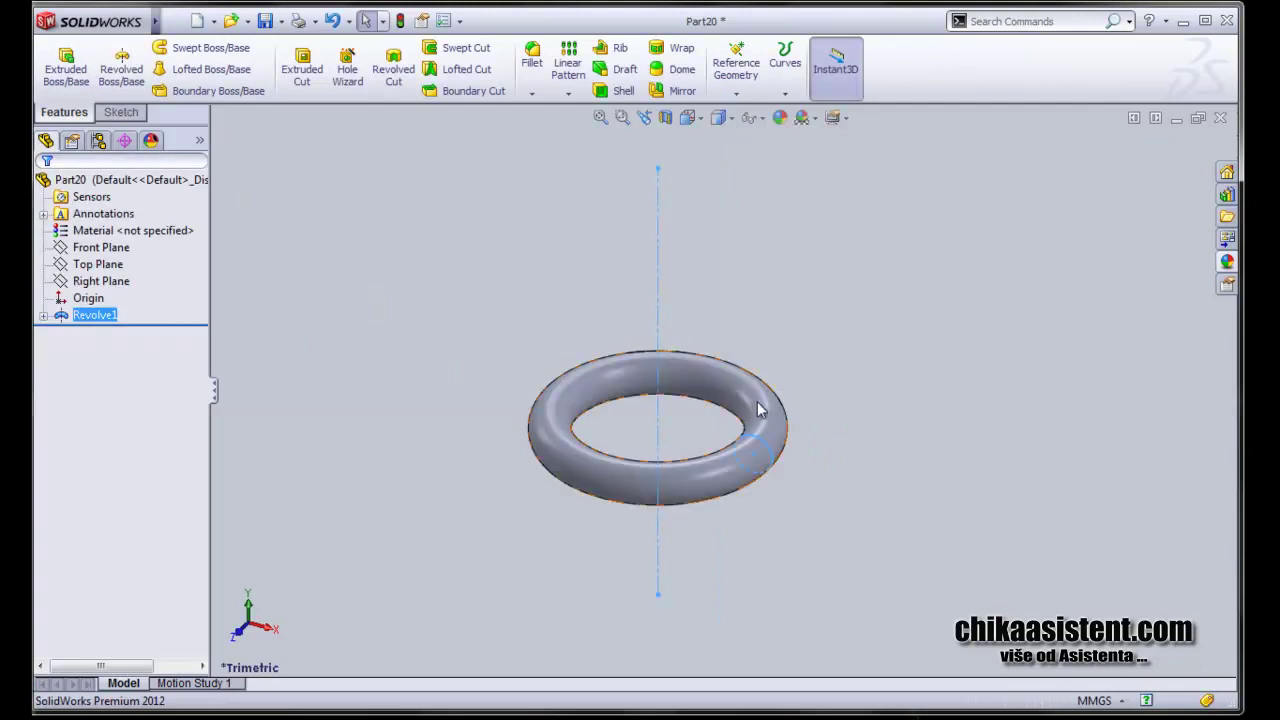
# Give the whole ring body a grey-tinted Rubber > Matte appearance and accept it
pyautogui.rightClick(770, 412)
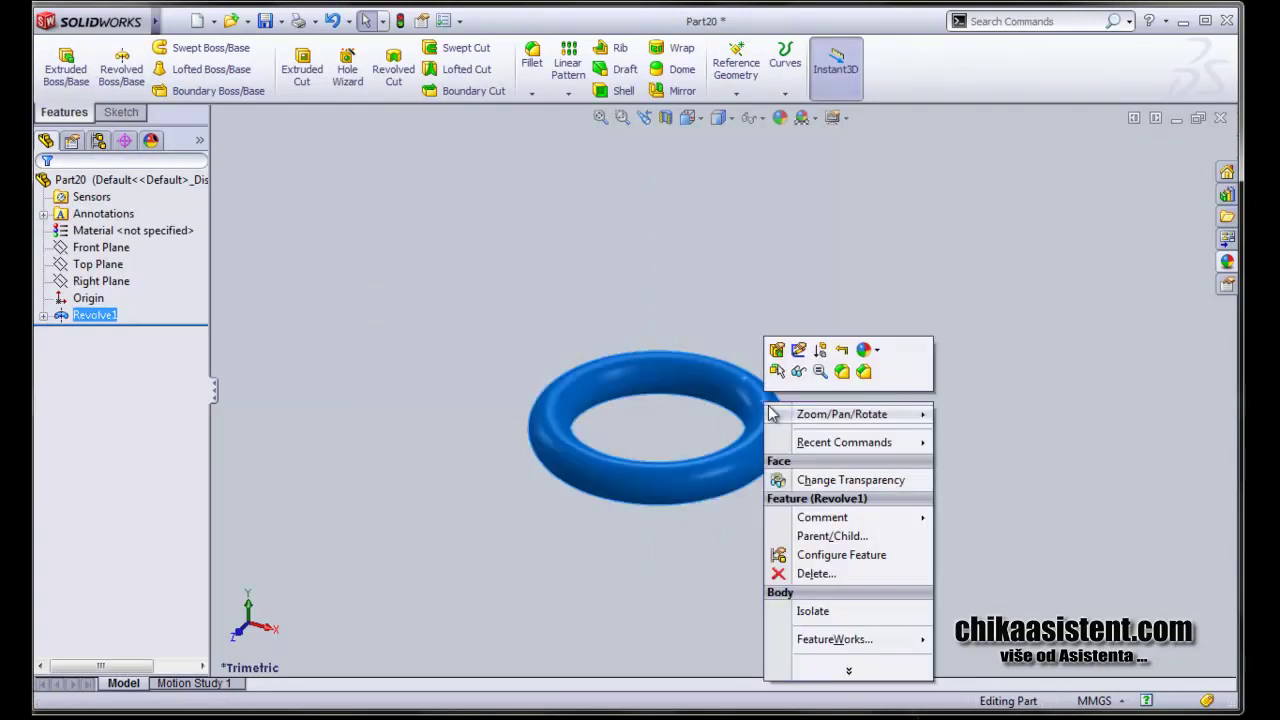
pyautogui.click(870, 349)
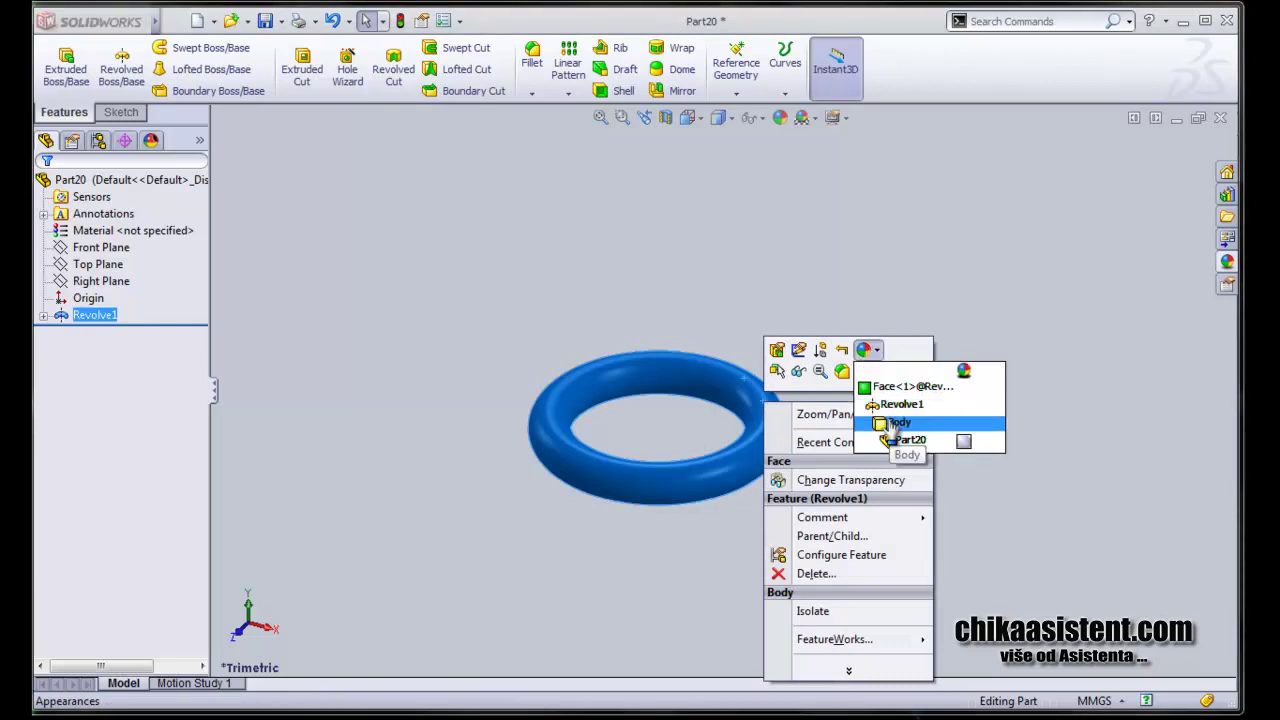
pyautogui.click(892, 424)
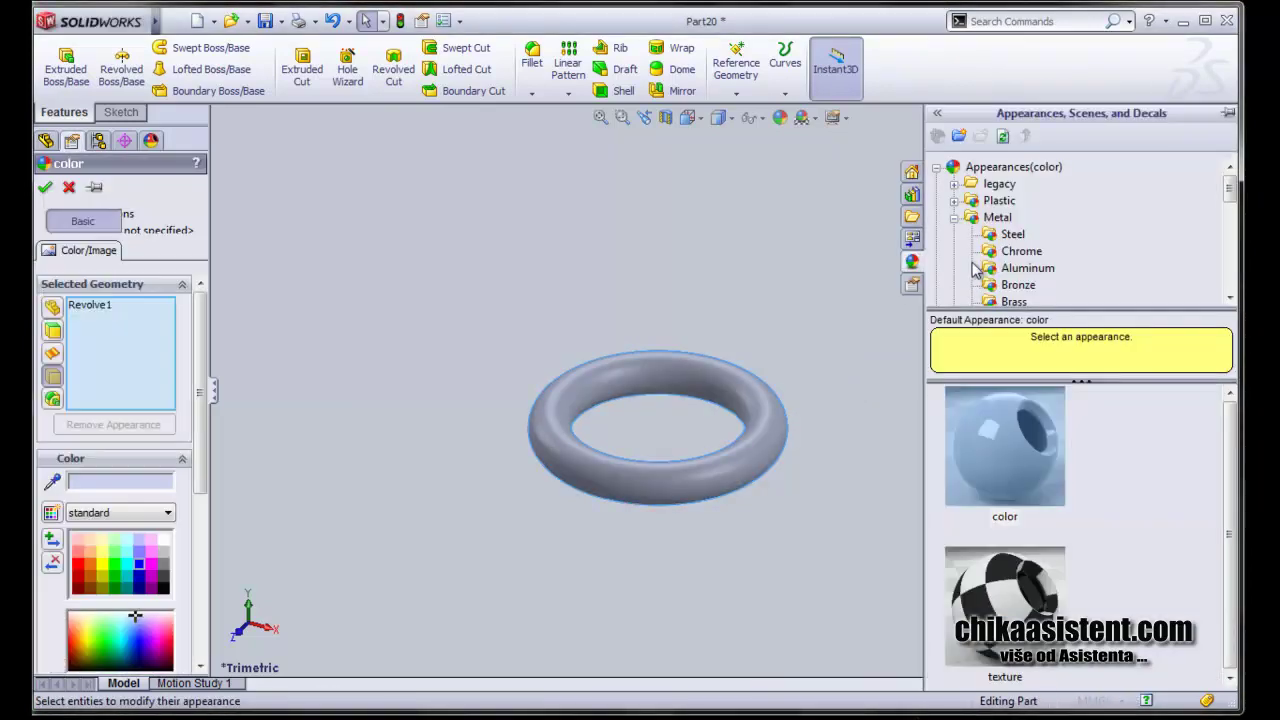
pyautogui.click(955, 219)
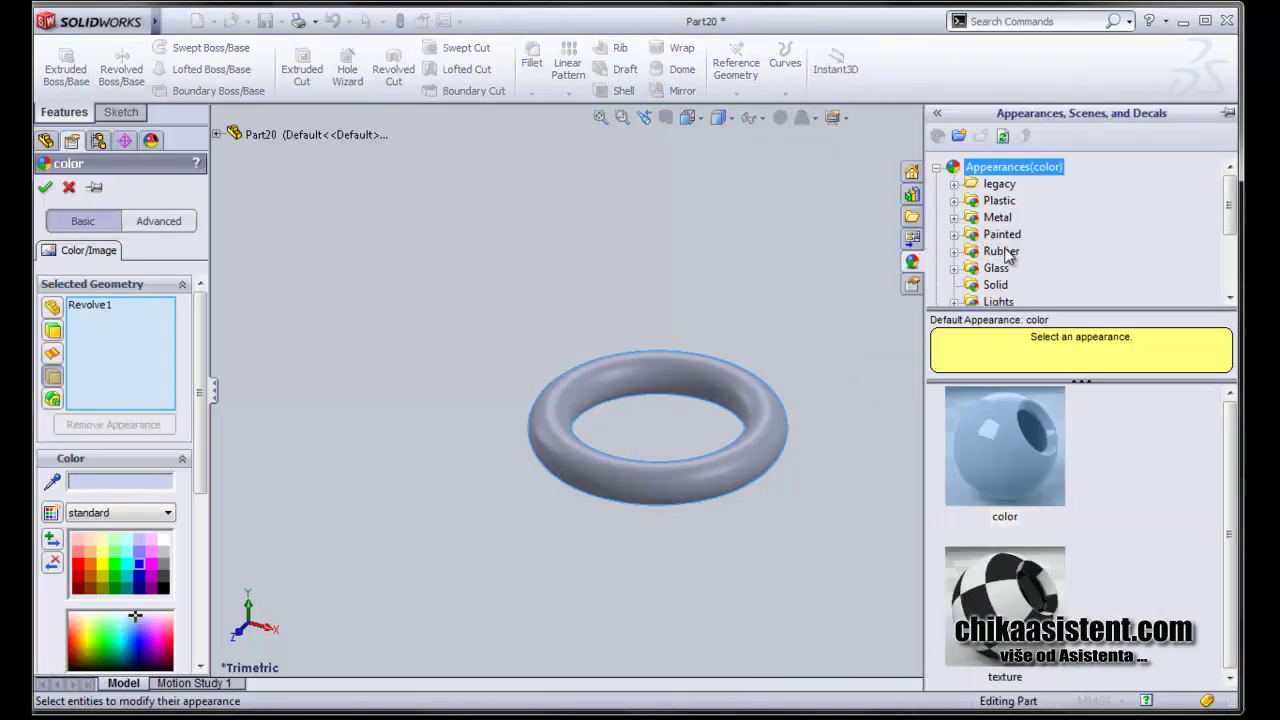
pyautogui.click(955, 251)
pyautogui.click(1012, 251)
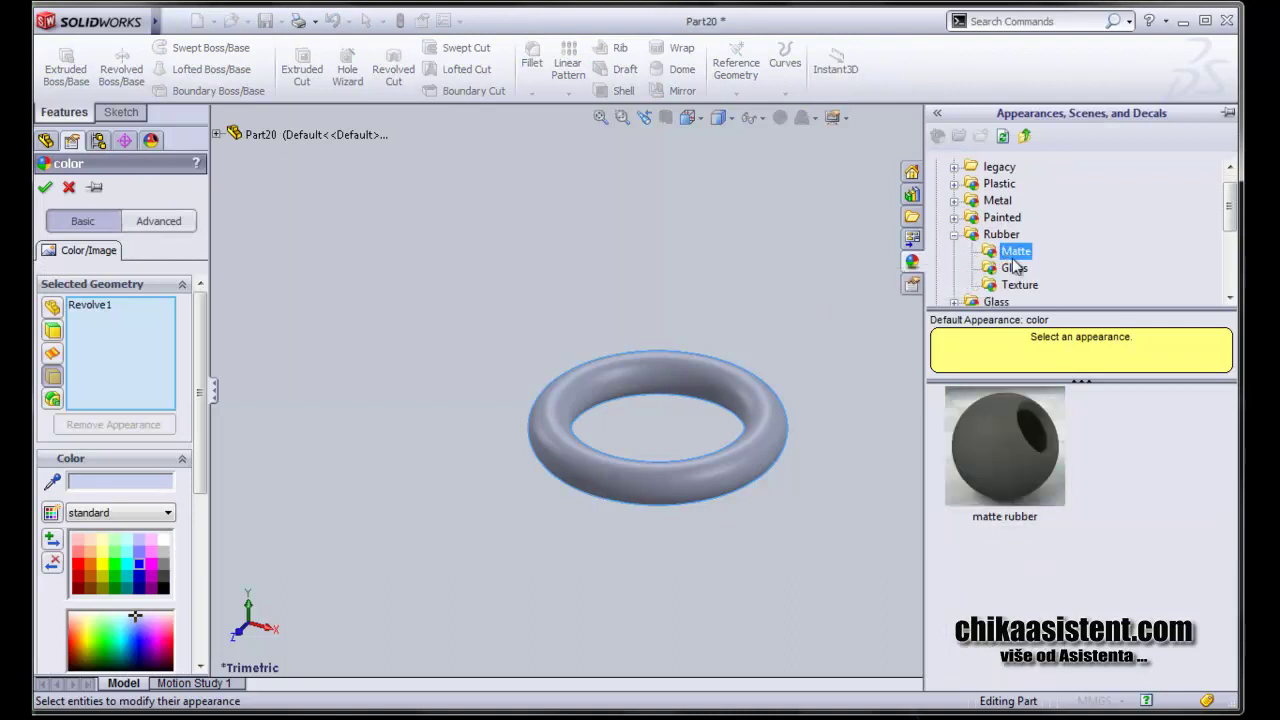
pyautogui.click(1035, 444)
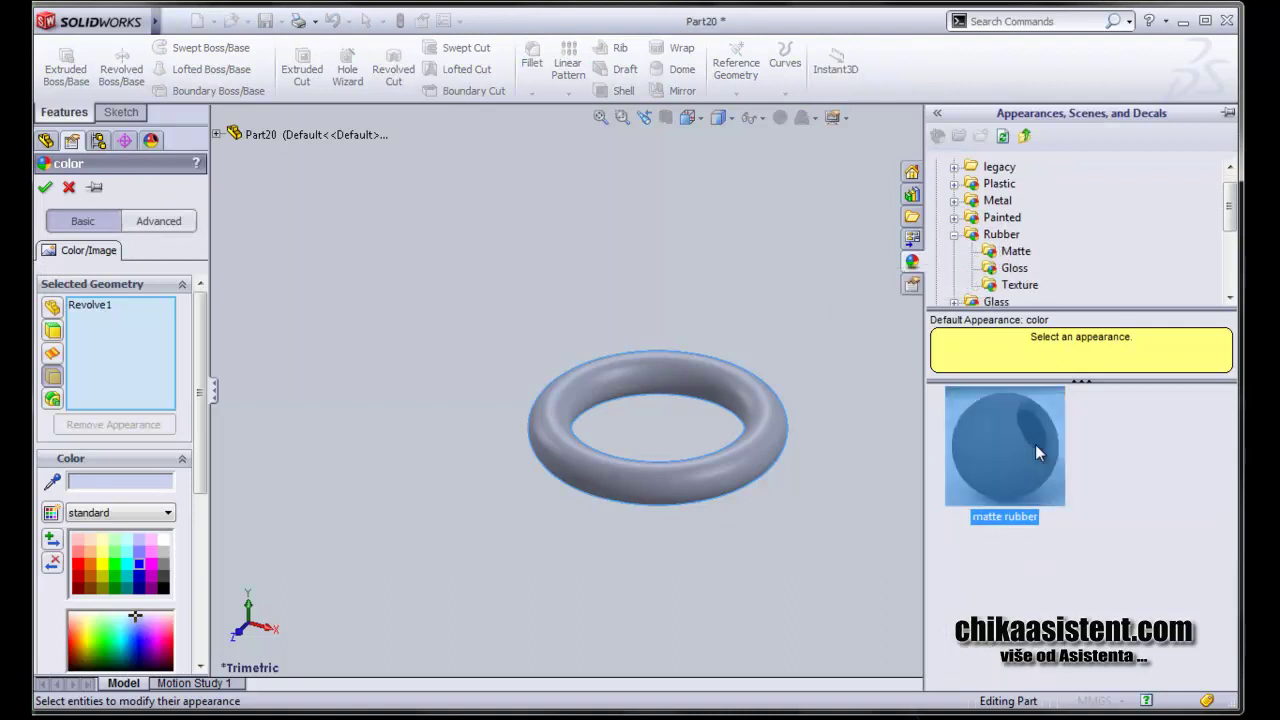
pyautogui.click(162, 562)
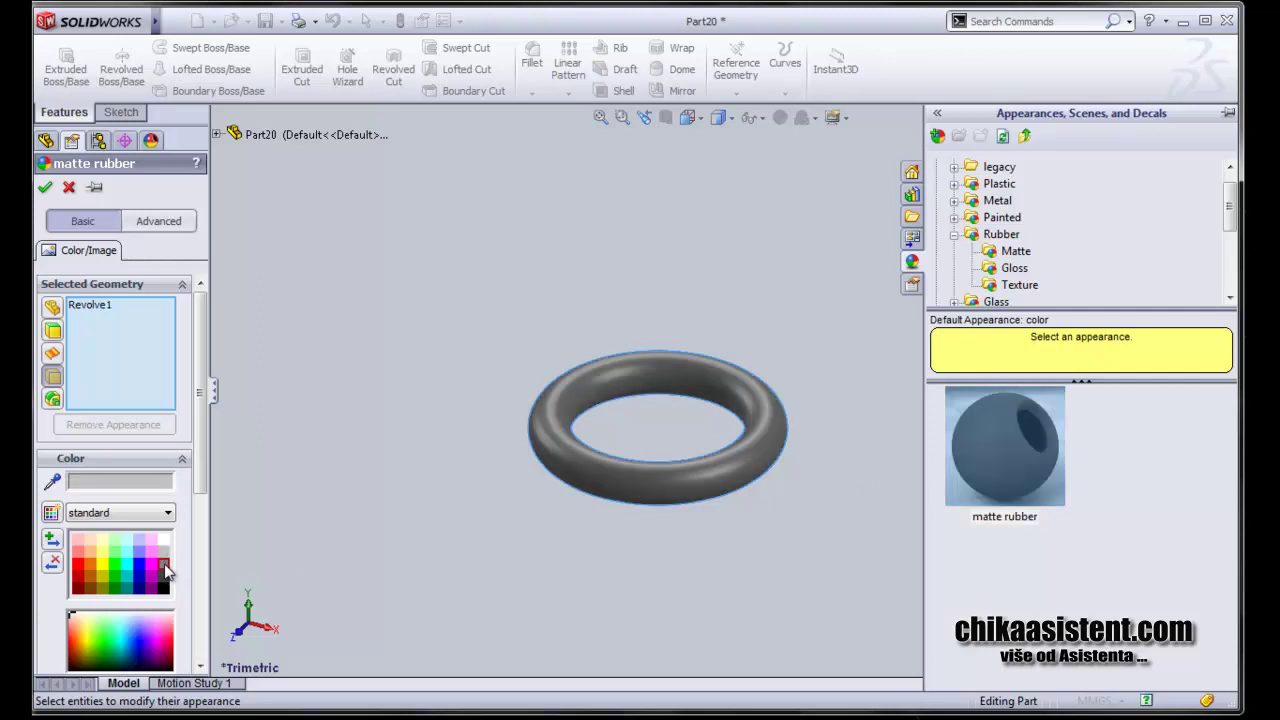
pyautogui.click(46, 188)
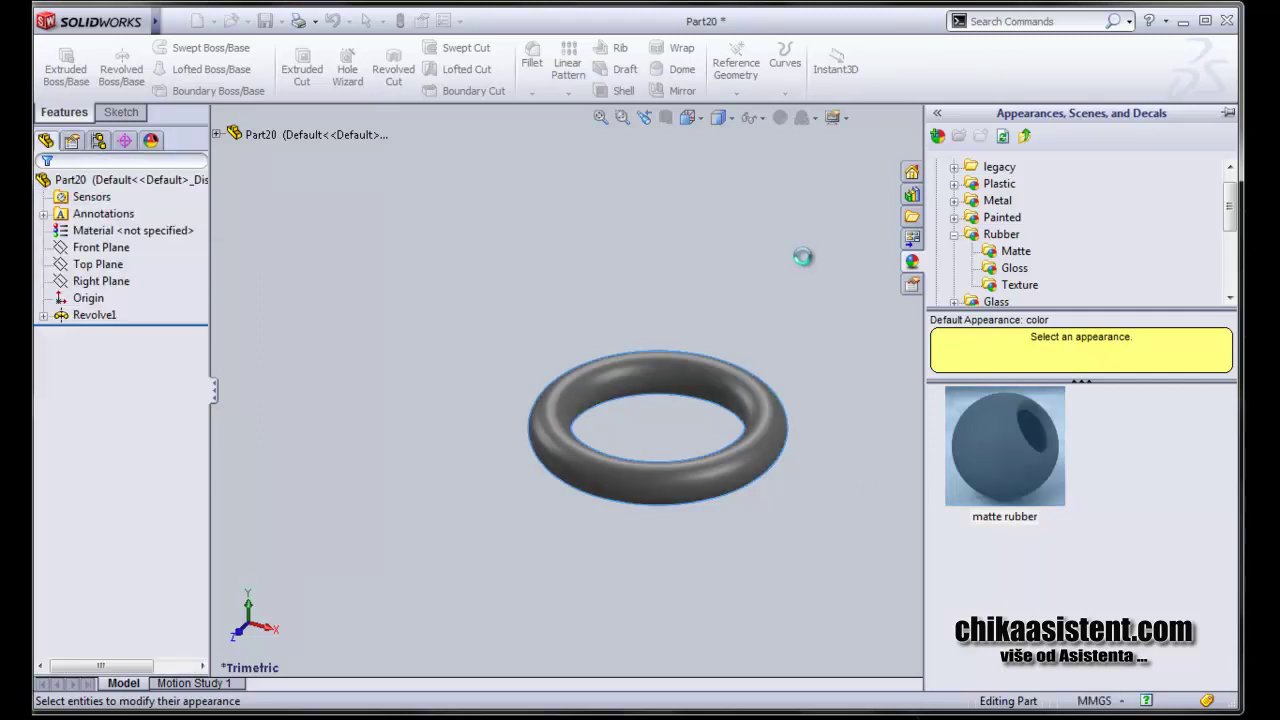
pyautogui.click(795, 245)
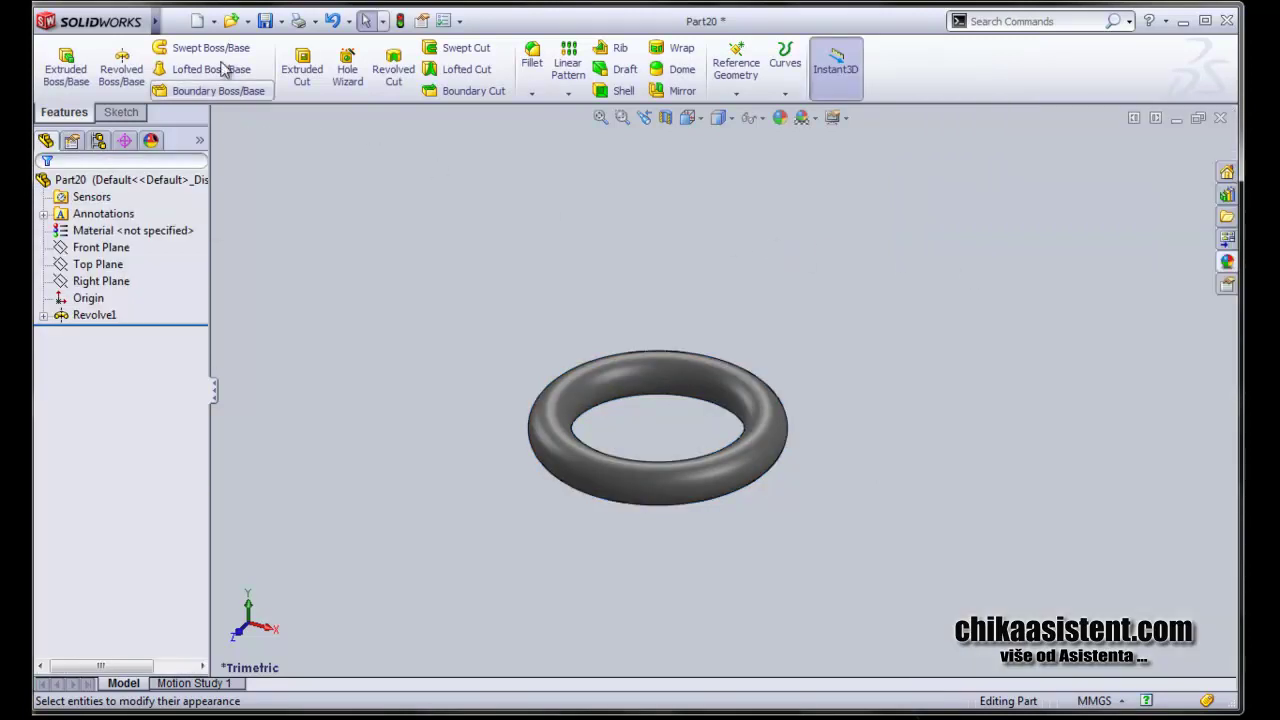
# Save the O-ring part in Sklop as Pozicija 6, edited from Pozicija 5
pyautogui.click(172, 22)
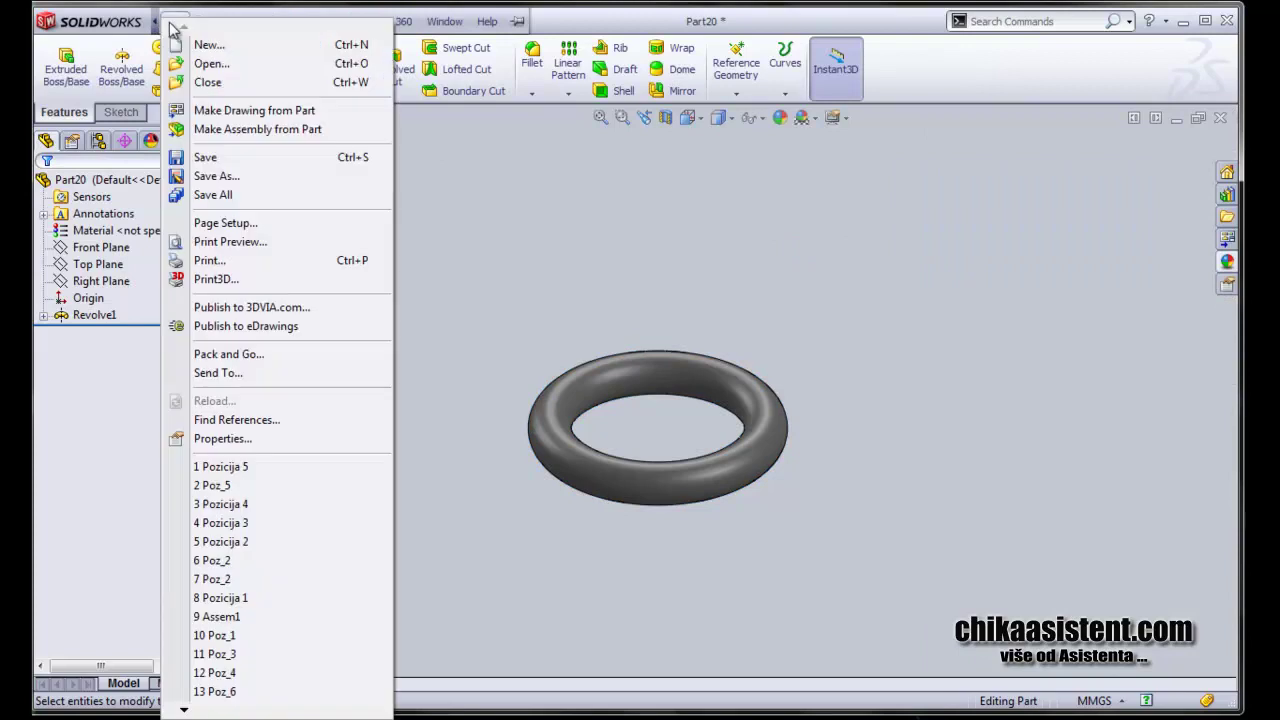
pyautogui.click(216, 176)
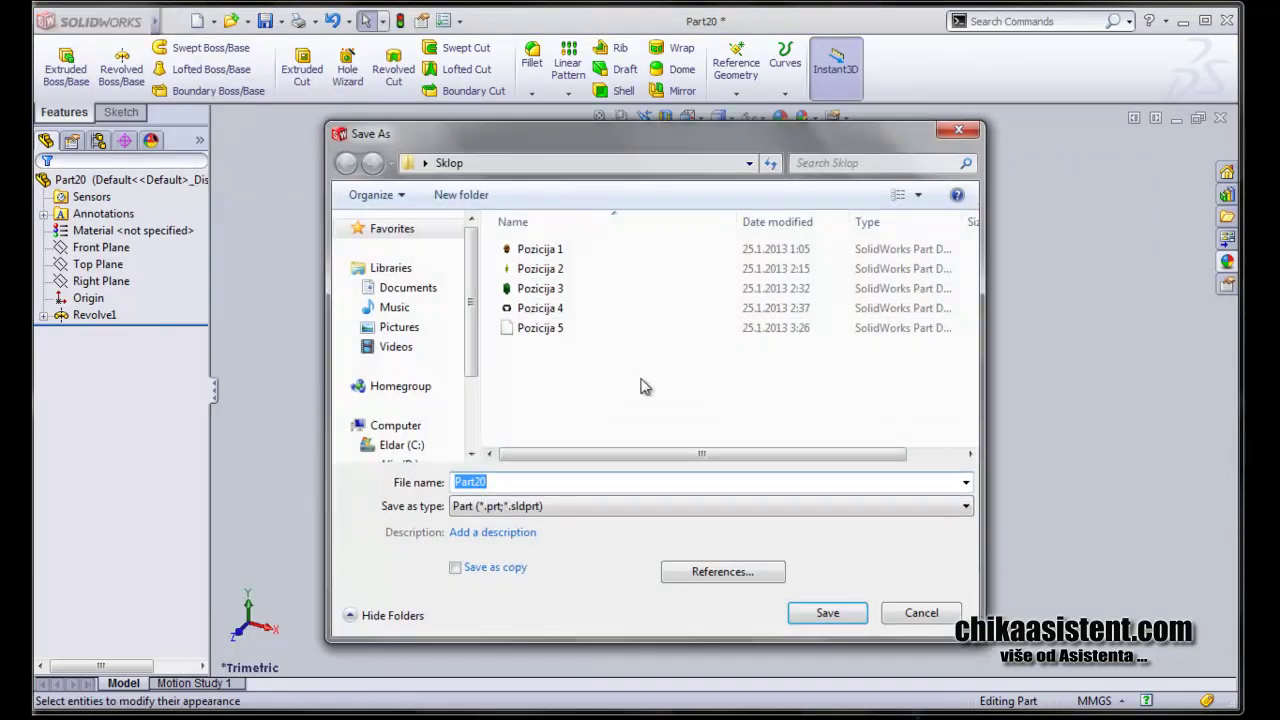
pyautogui.click(512, 330)
pyautogui.click(523, 482)
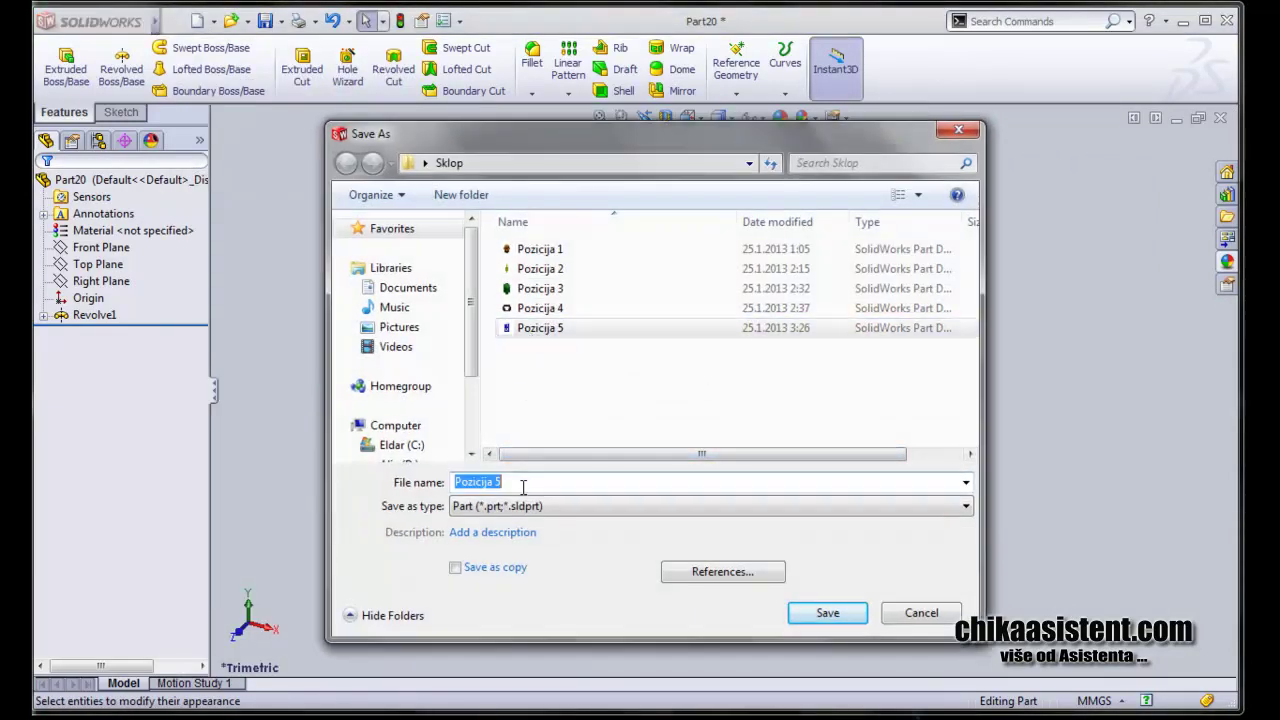
pyautogui.click(580, 482)
pyautogui.press('BackSpace')
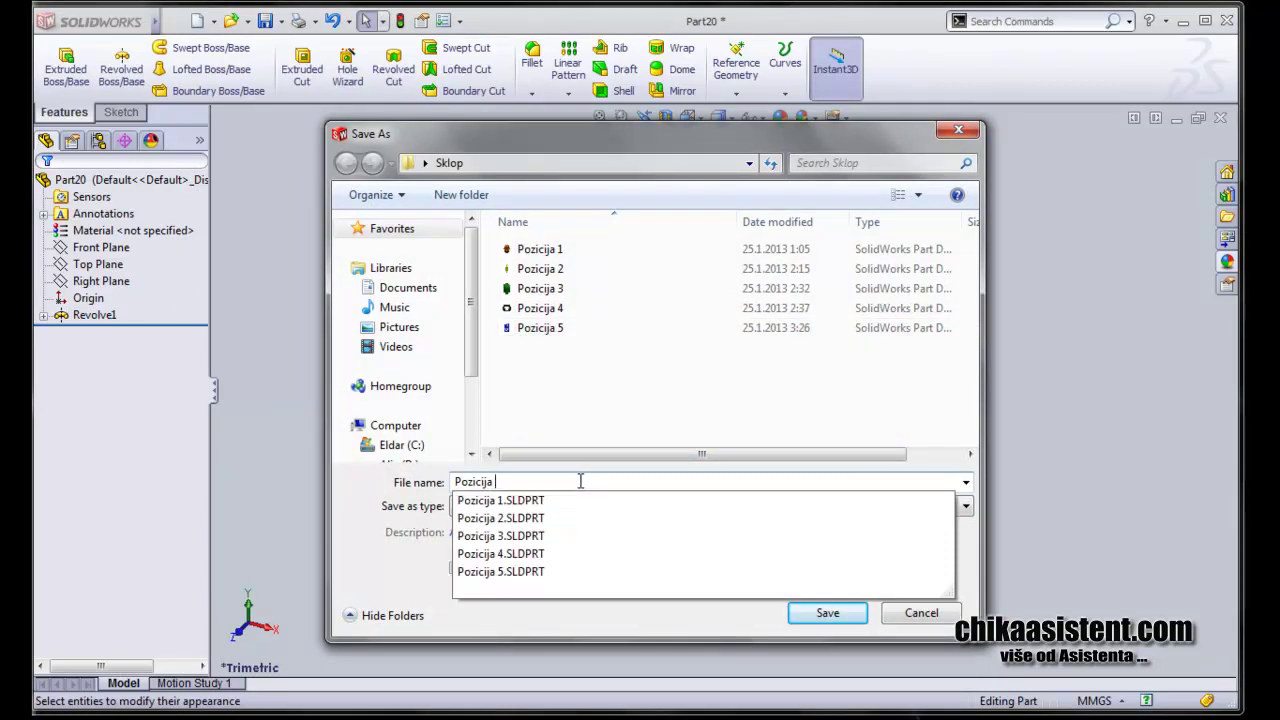
pyautogui.write('6')
pyautogui.click(848, 618)
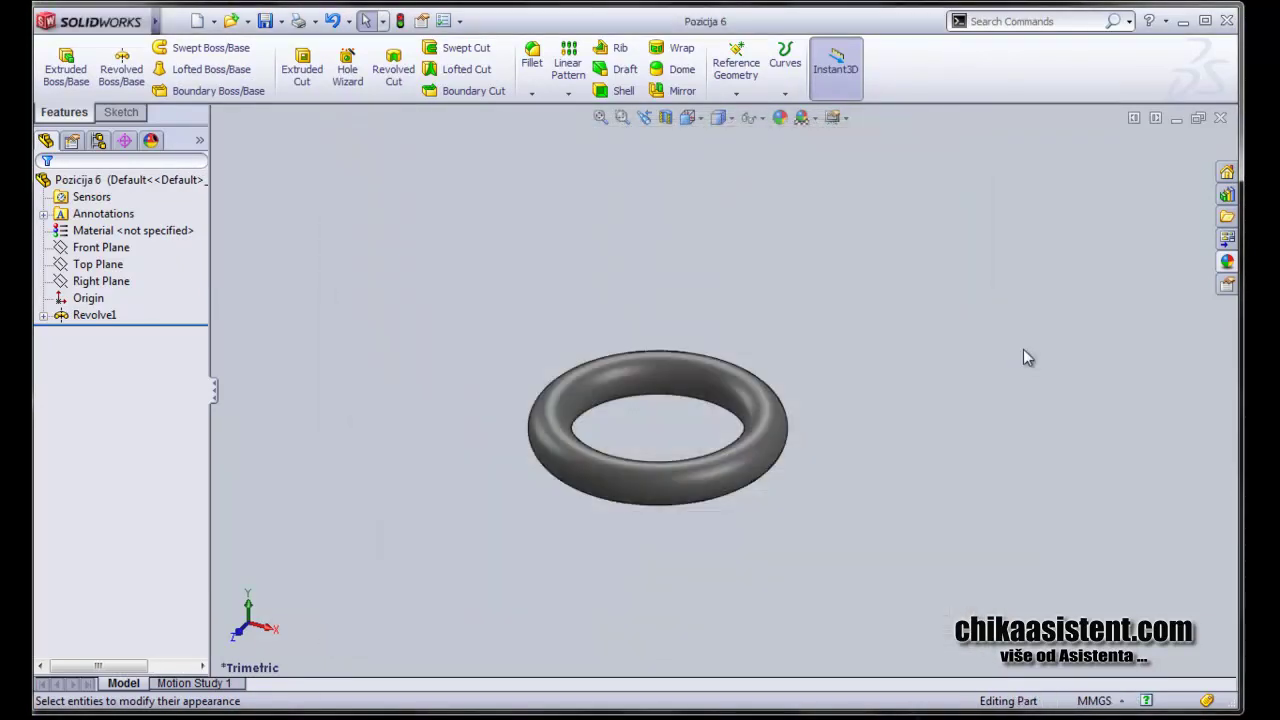